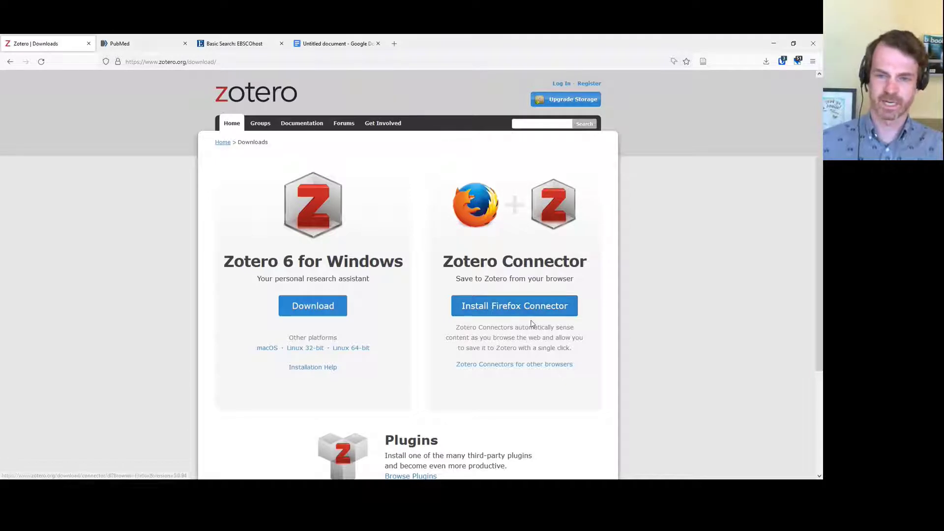
# List the Zotero Connector installers for Chrome, Edge and Safari on the Downloads page
pyautogui.click(514, 366)
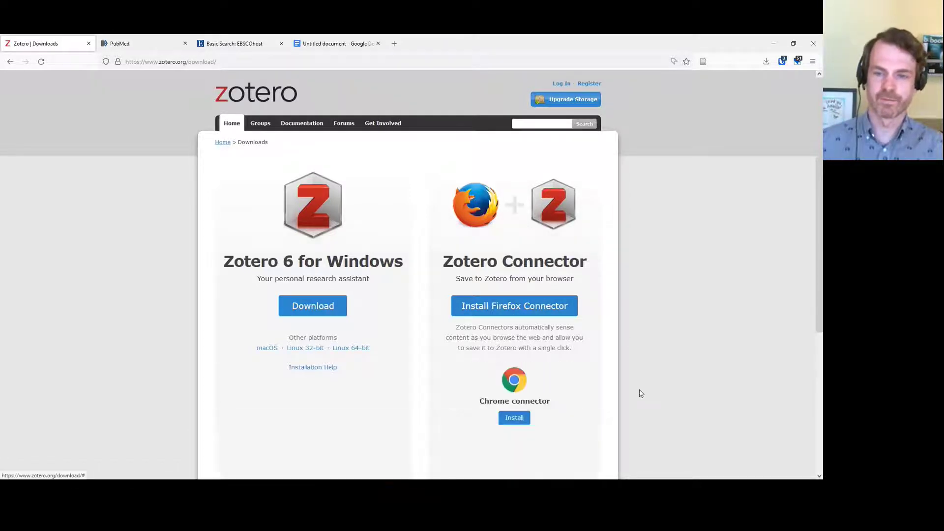
pyautogui.scroll(-5, 703, 318)
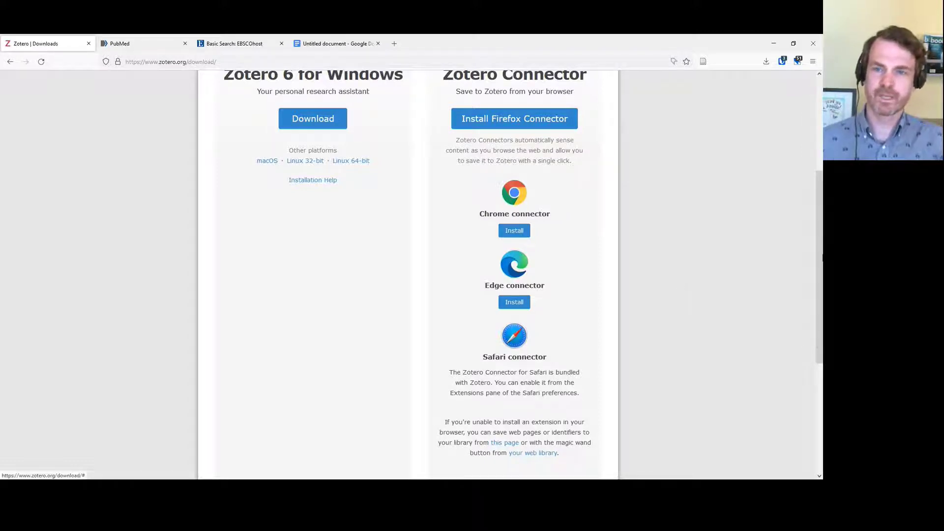
pyautogui.scroll(5, 680, 285)
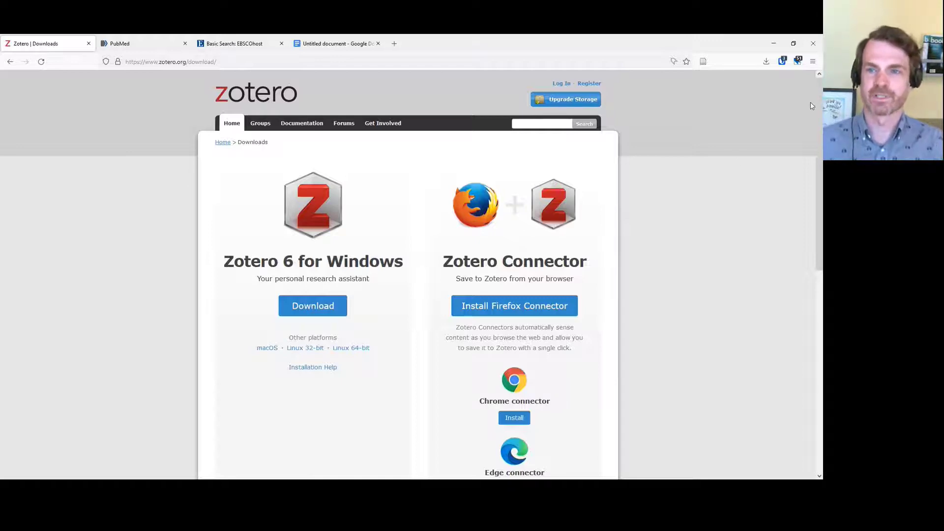
# On the free-account registration form, replace the prefilled username with a new one and confirm it is available
pyautogui.click(588, 85)
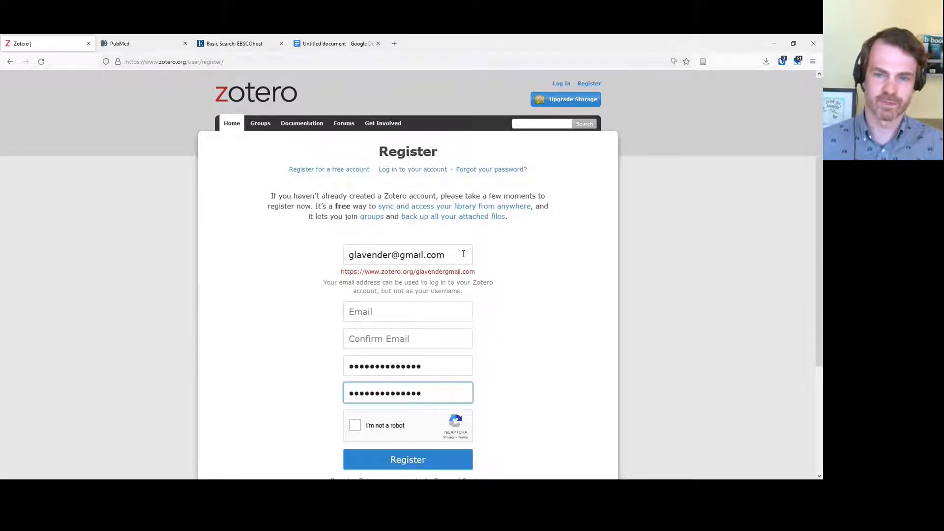
pyautogui.moveTo(463, 254); pyautogui.dragTo(239, 247)
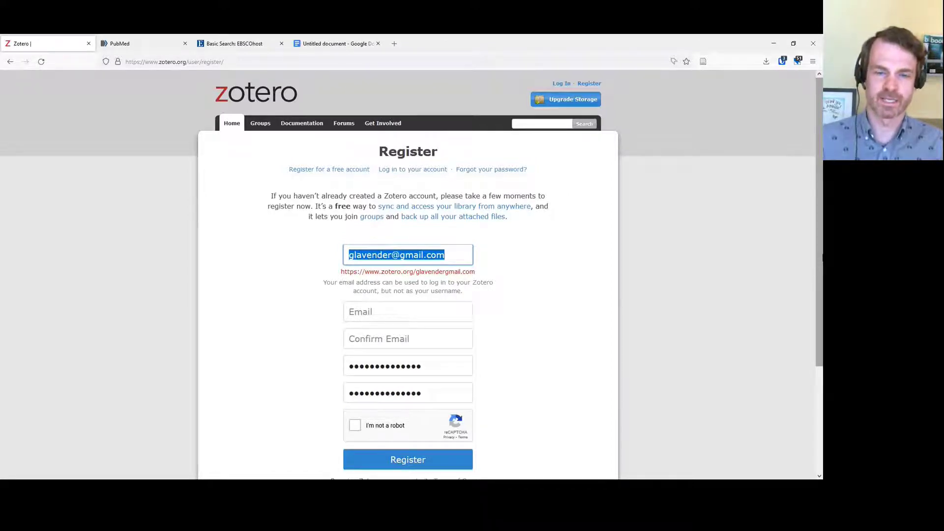
pyautogui.write('uhn')
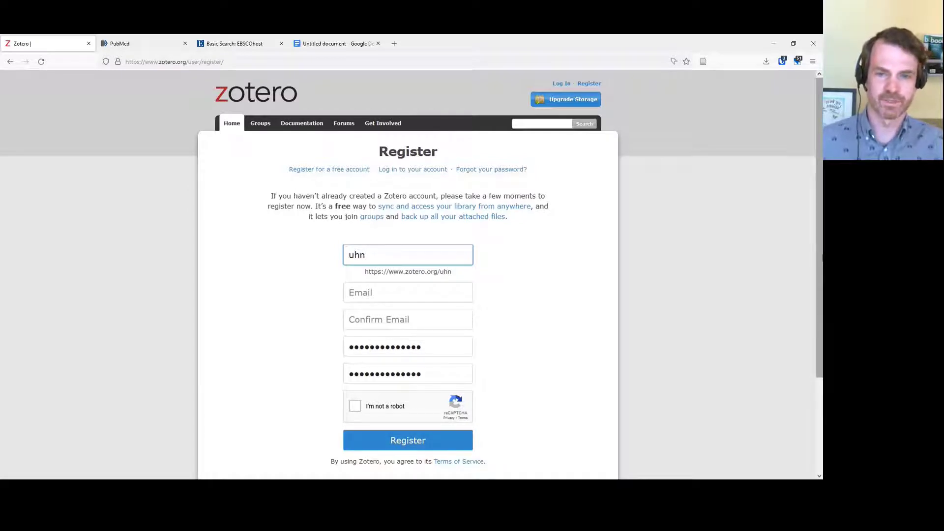
pyautogui.press('Tab')
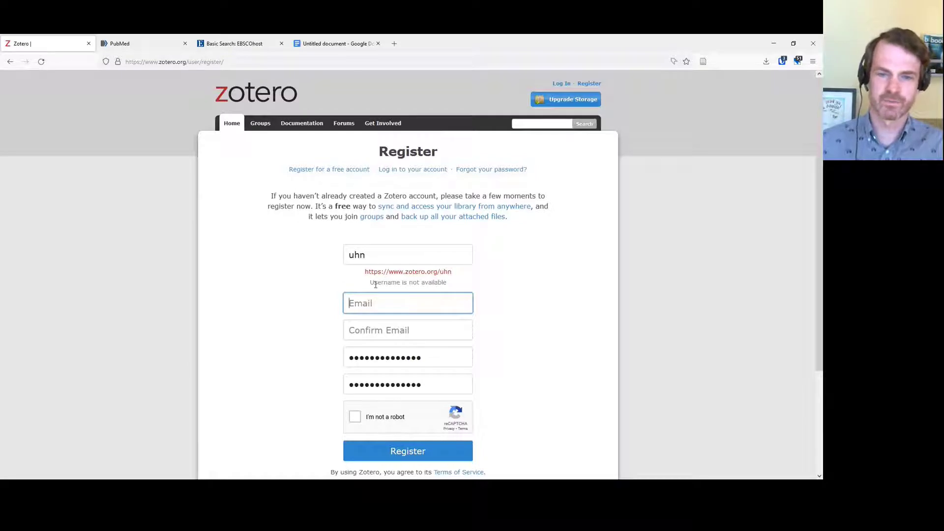
pyautogui.moveTo(371, 283); pyautogui.dragTo(464, 287)
pyautogui.click(461, 286)
pyautogui.click(397, 259)
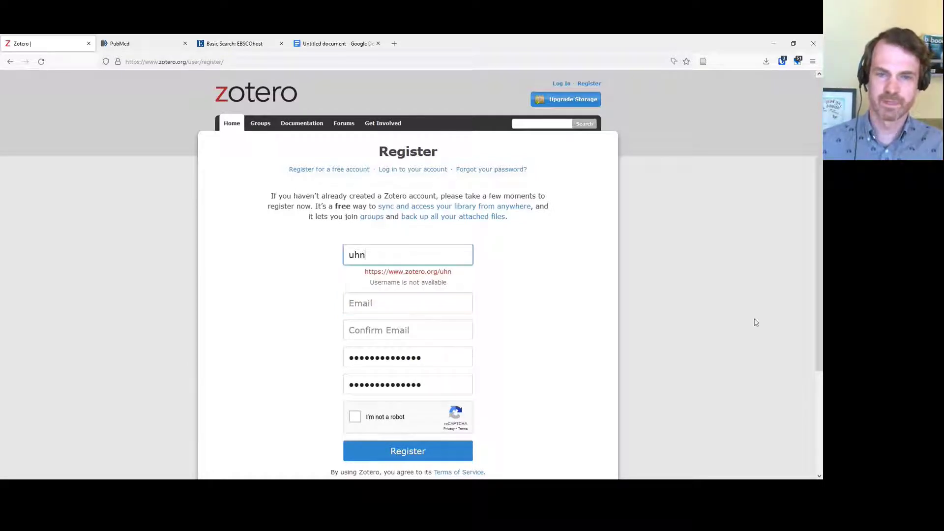
pyautogui.write('library')
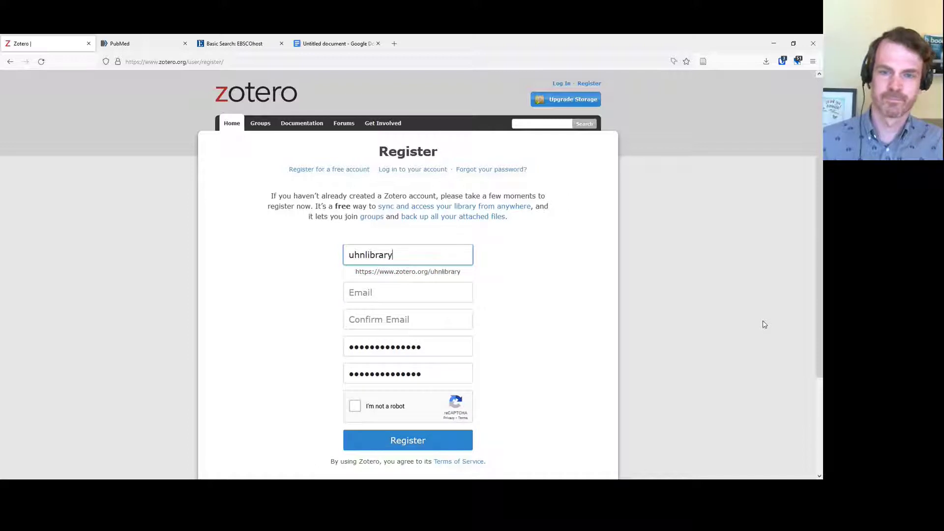
pyautogui.press('Tab')
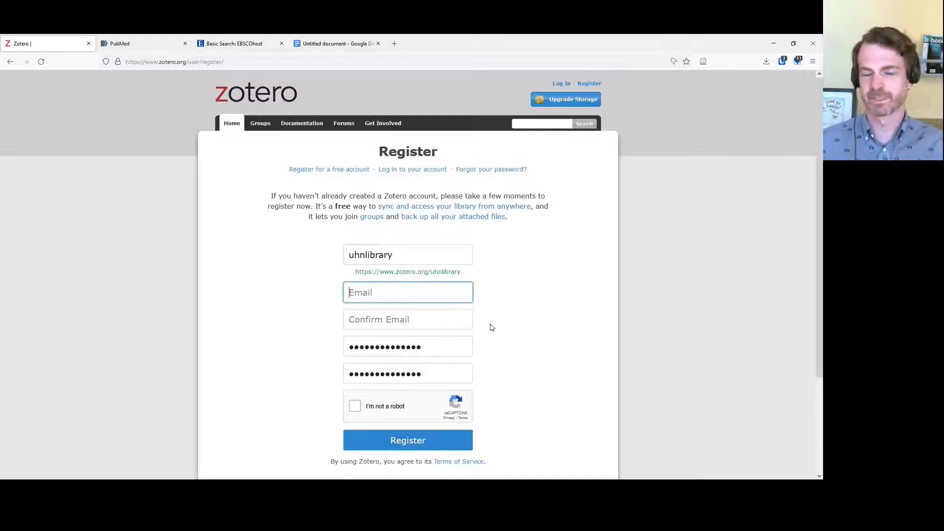
# Go to the Zotero login page instead of registering
pyautogui.scroll(-3, 686, 252)
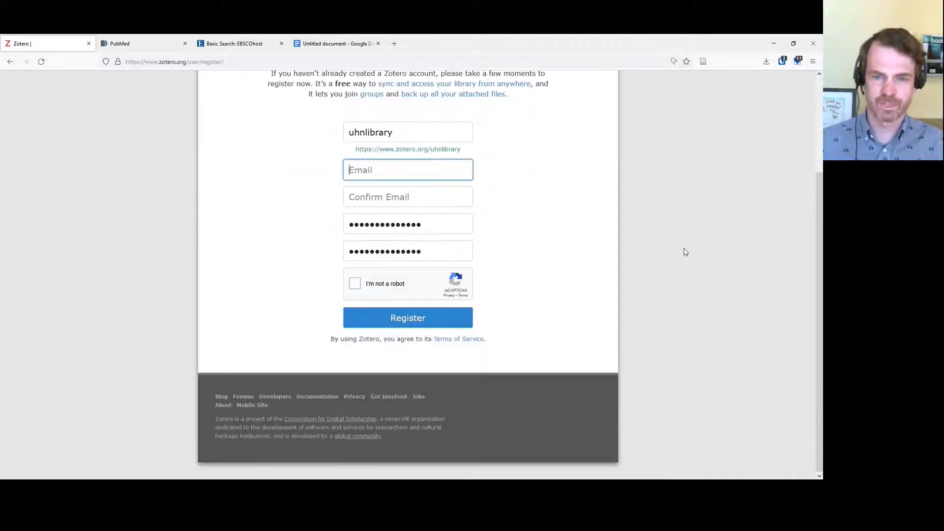
pyautogui.scroll(3, 685, 251)
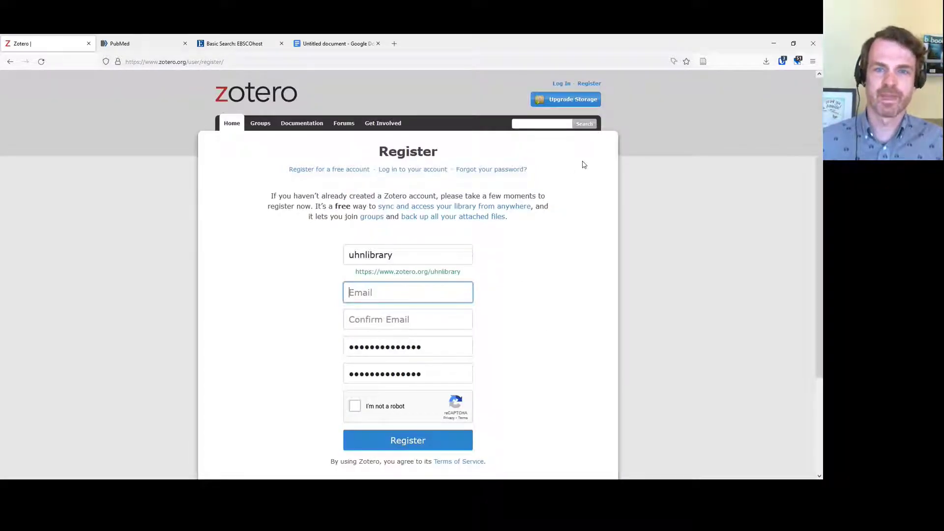
pyautogui.click(562, 83)
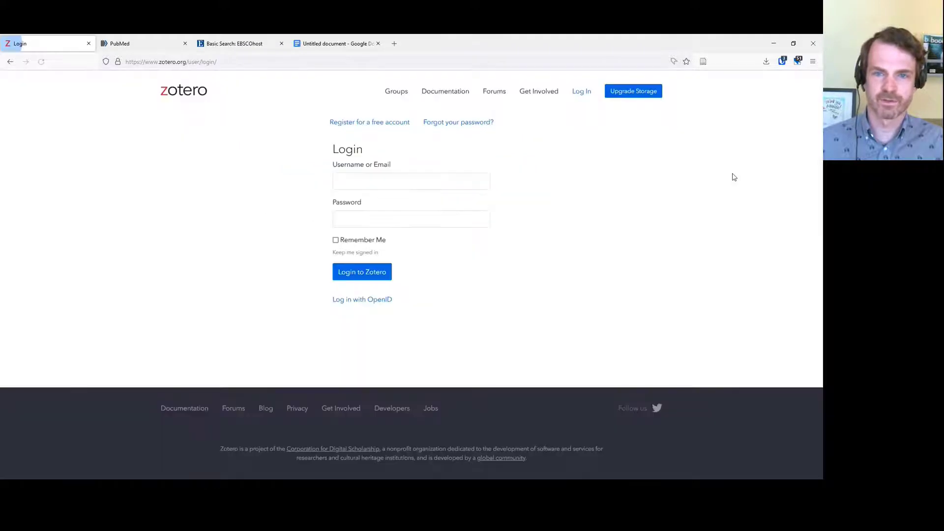
# Log in with the saved credentials and open Storage settings showing the free 300 MB plan
pyautogui.click(370, 274)
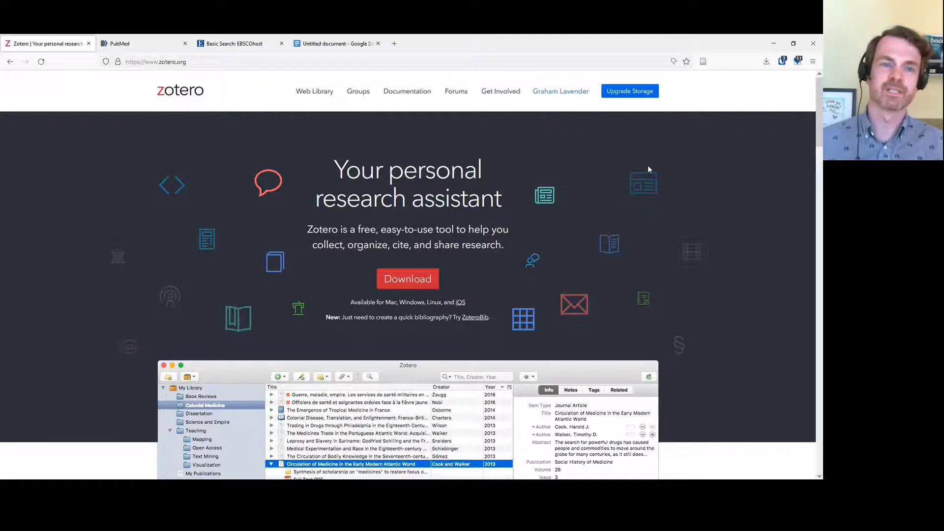
pyautogui.click(635, 93)
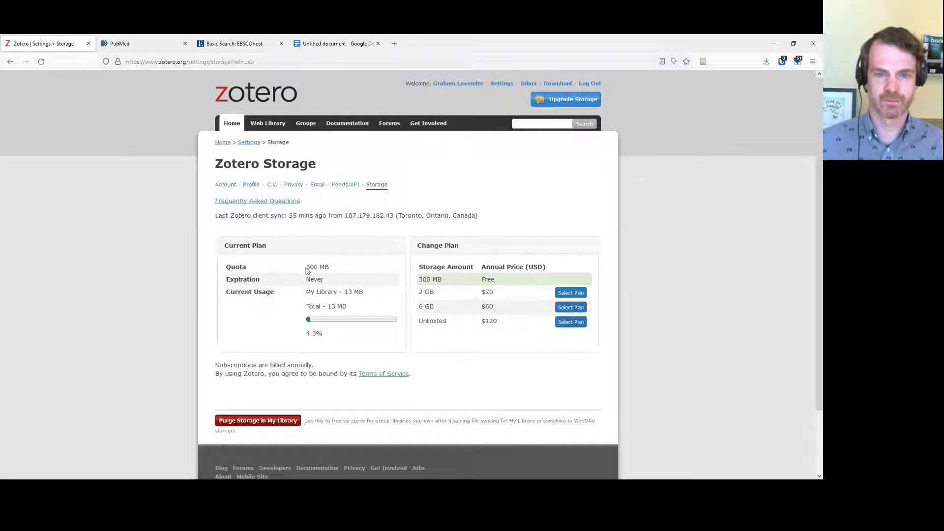
# Highlight the 300 MB quota and the 2 GB for $20 storage plan
pyautogui.moveTo(306, 267); pyautogui.dragTo(342, 274)
pyautogui.click(744, 276)
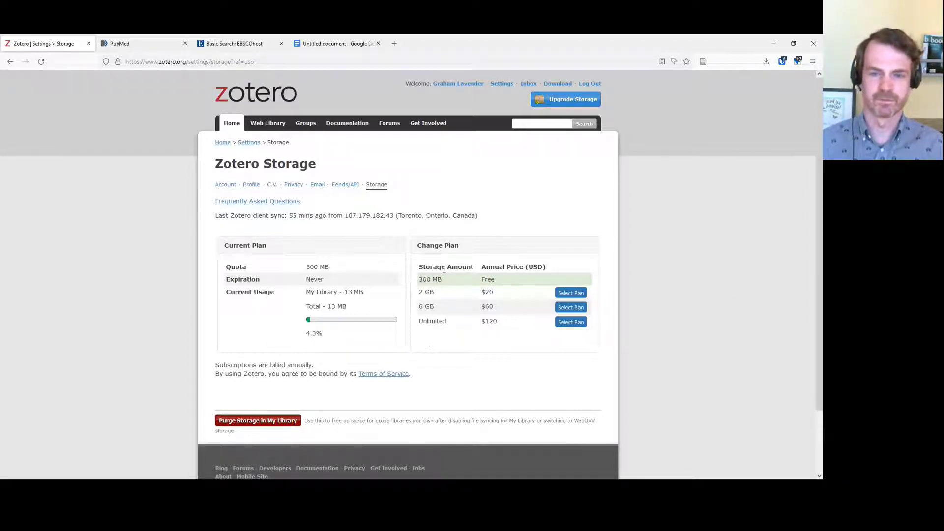
pyautogui.moveTo(419, 293); pyautogui.dragTo(508, 295)
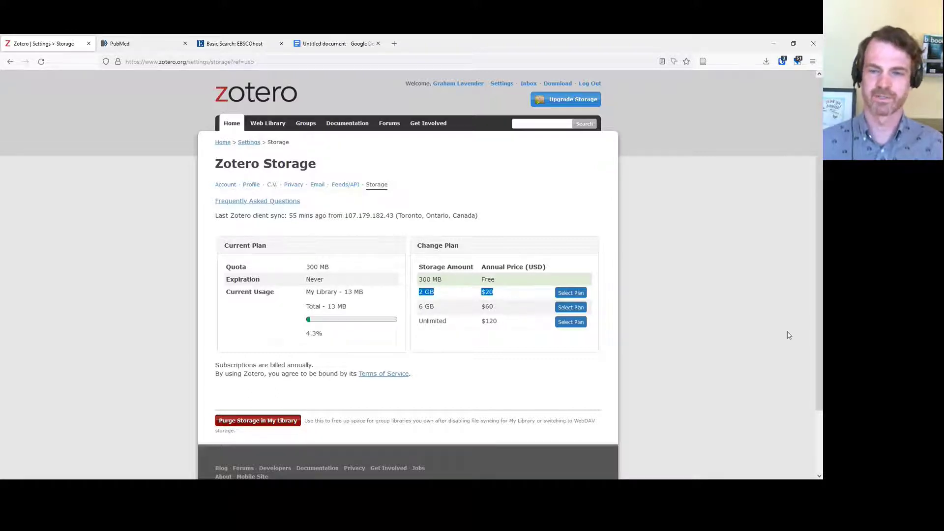
pyautogui.click(772, 296)
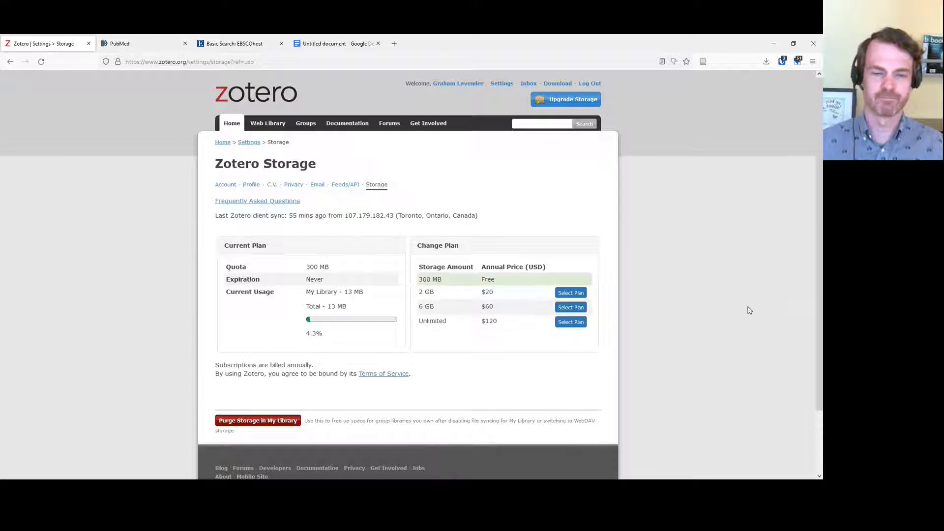
# Dismiss the browser's menu bar and bring up the open-windows switcher
pyautogui.press('alt')
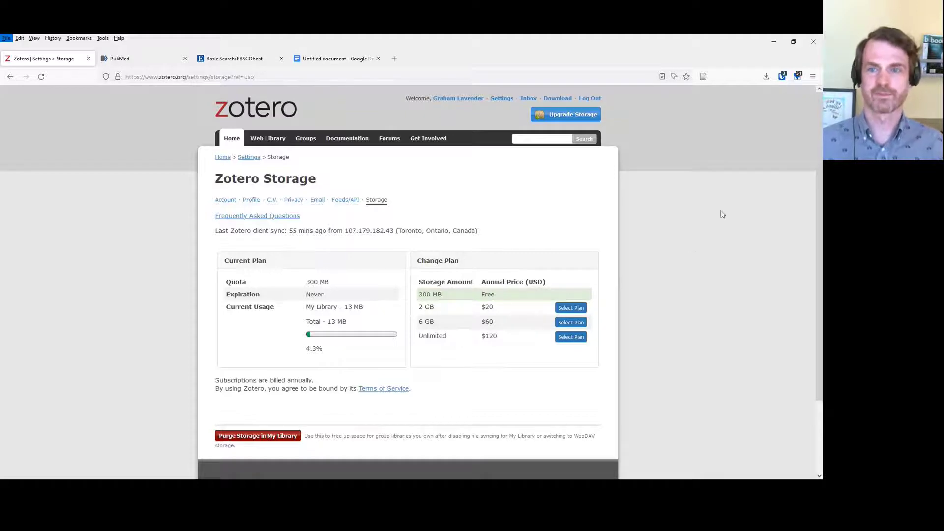
pyautogui.click(716, 238)
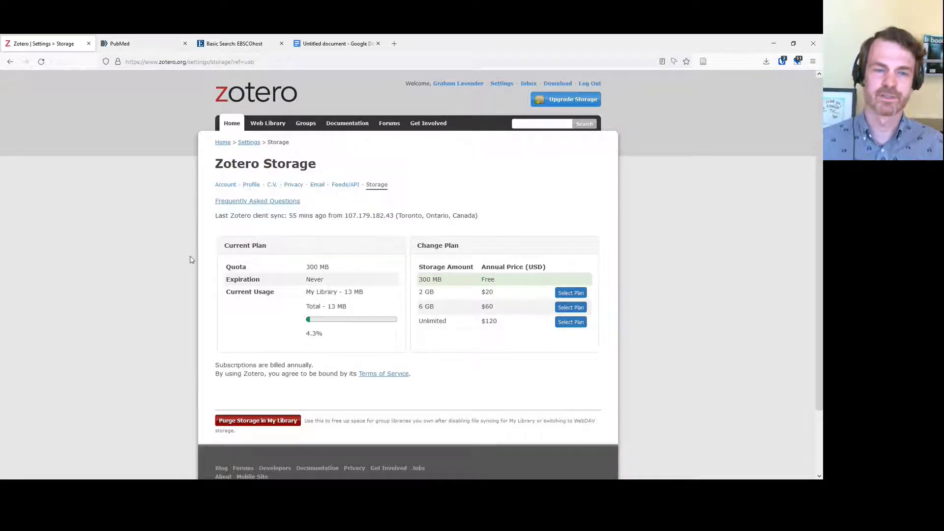
pyautogui.hotkey('alt', 'Tab')
# In Zotero, open Student engagement and show the 'Engagement' Discourses and the Student Voice article's details
pyautogui.hotkey('alt', 'Tab')
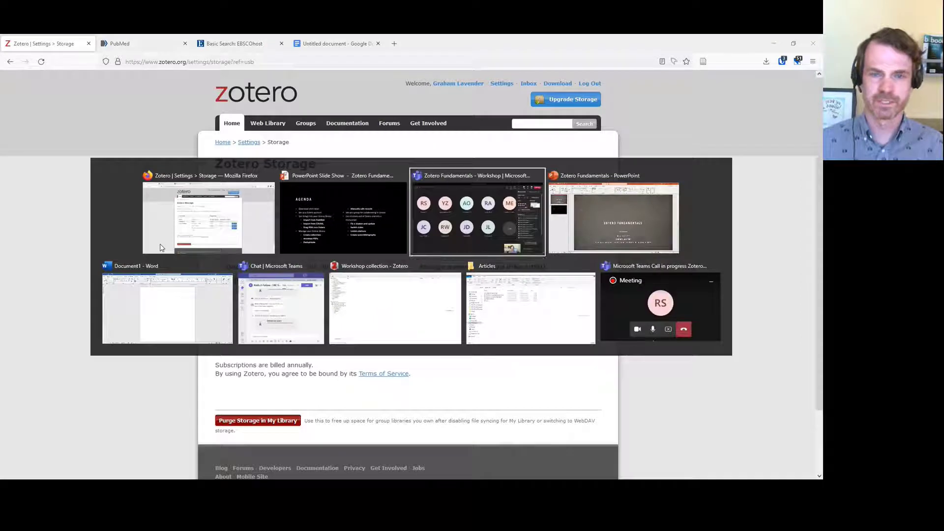
pyautogui.hotkey('alt', 'Tab')
pyautogui.hotkey('alt', 'Tab')
pyautogui.hotkey('alt', 'Tab')
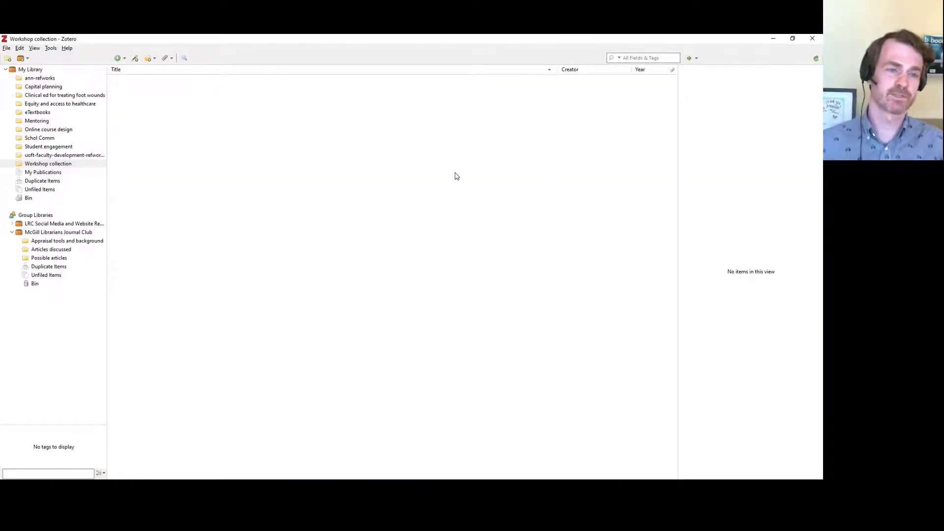
pyautogui.click(19, 148)
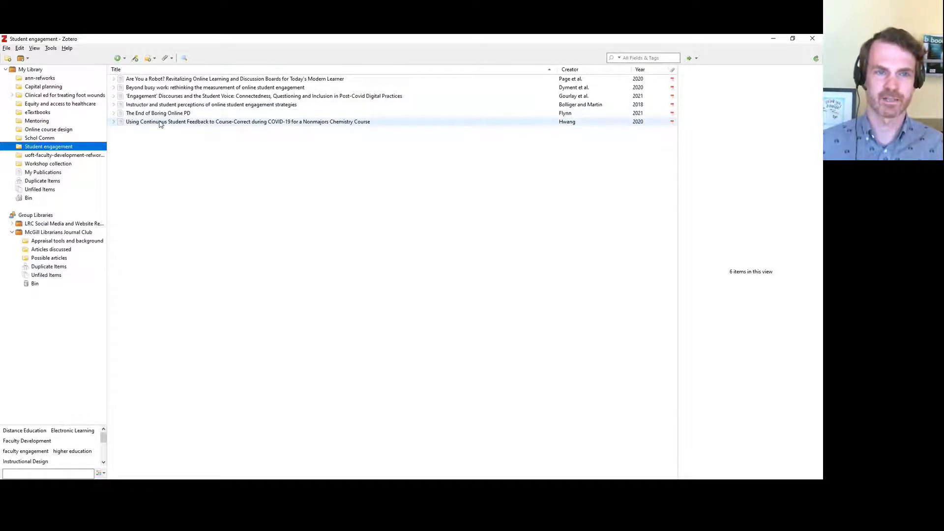
pyautogui.click(170, 96)
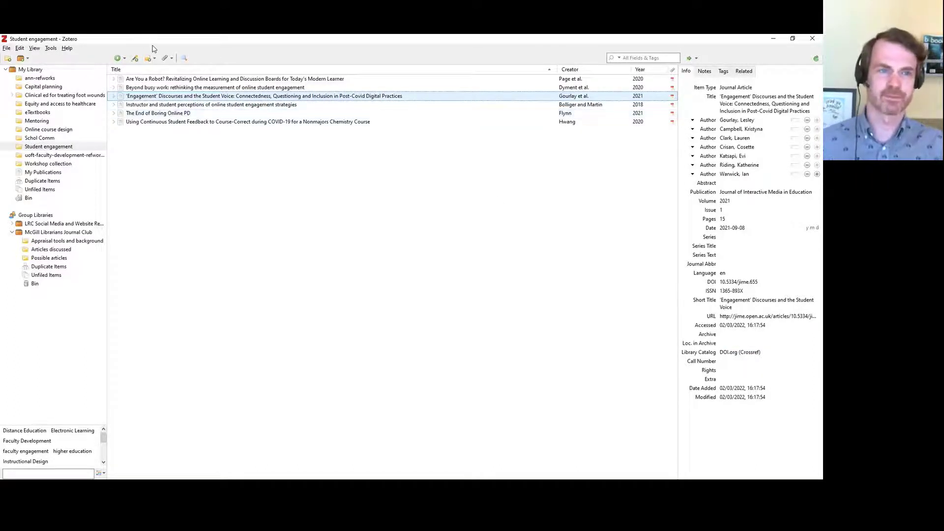
pyautogui.click(20, 49)
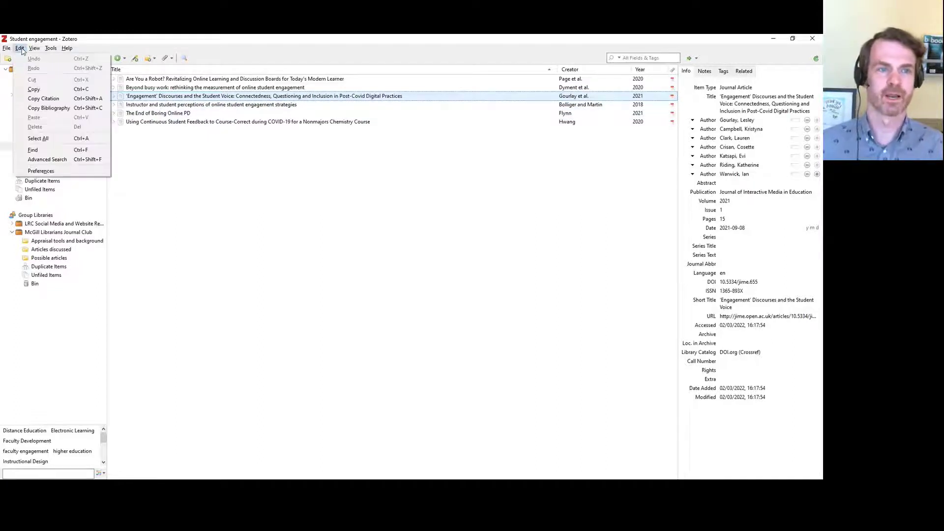
# Review the Sync preferences, sync the library, and return to Firefox's Storage page
pyautogui.click(71, 173)
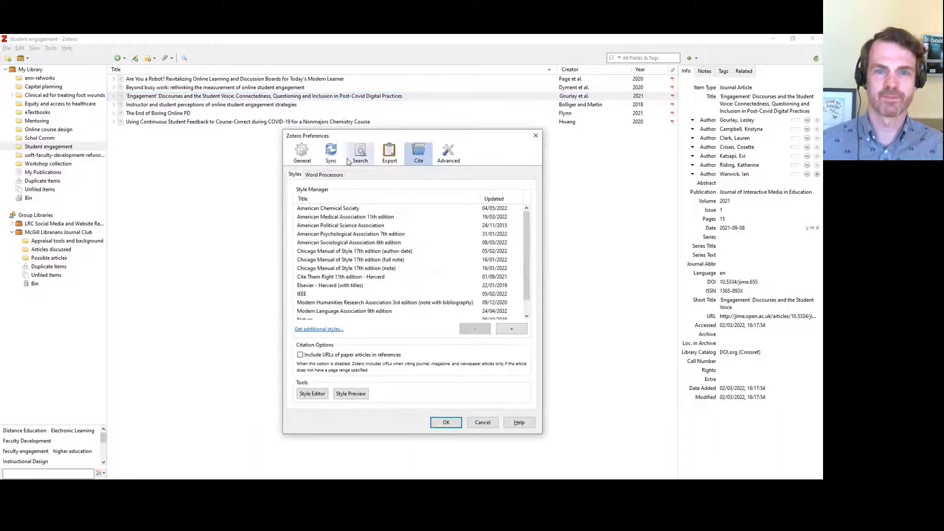
pyautogui.click(333, 154)
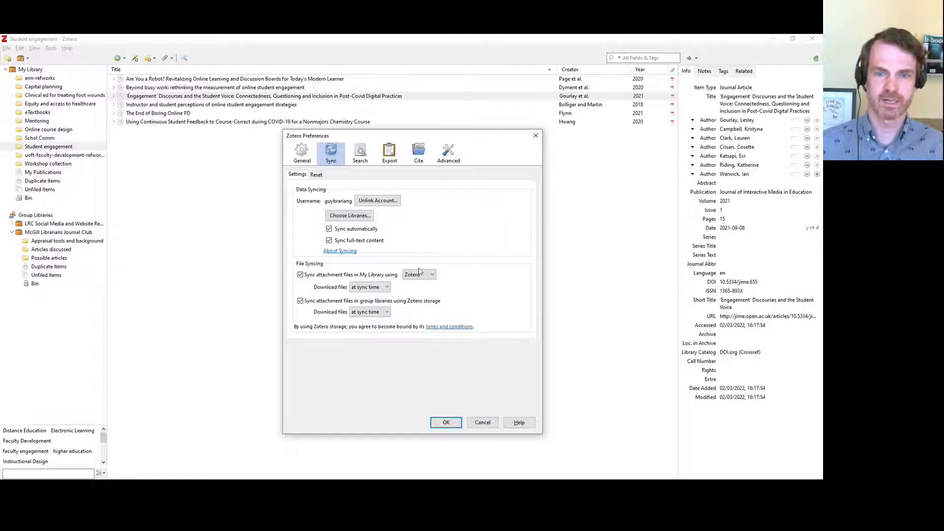
pyautogui.click(483, 423)
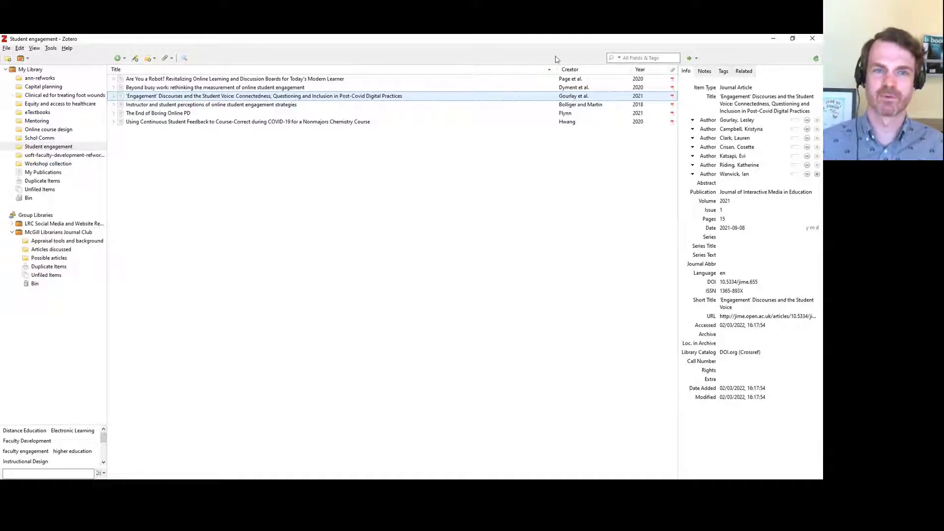
pyautogui.click(815, 61)
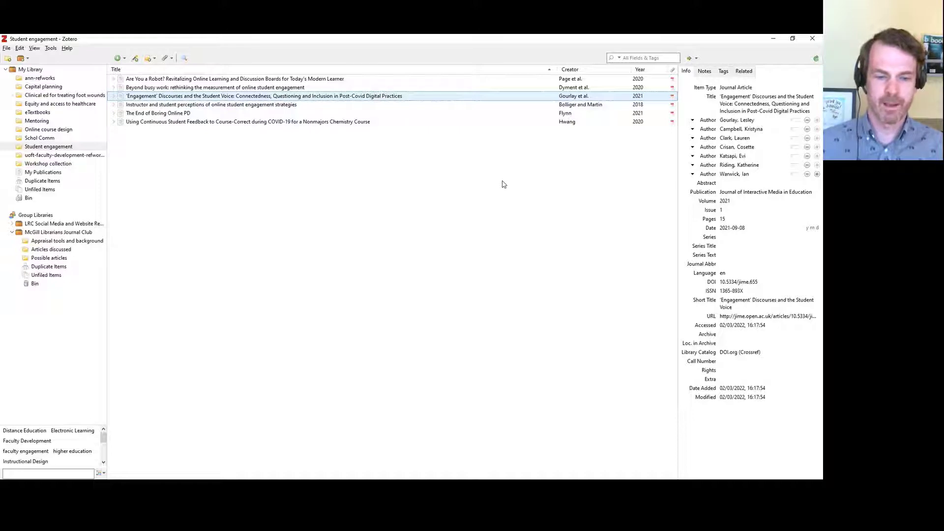
pyautogui.hotkey('alt', 'Tab')
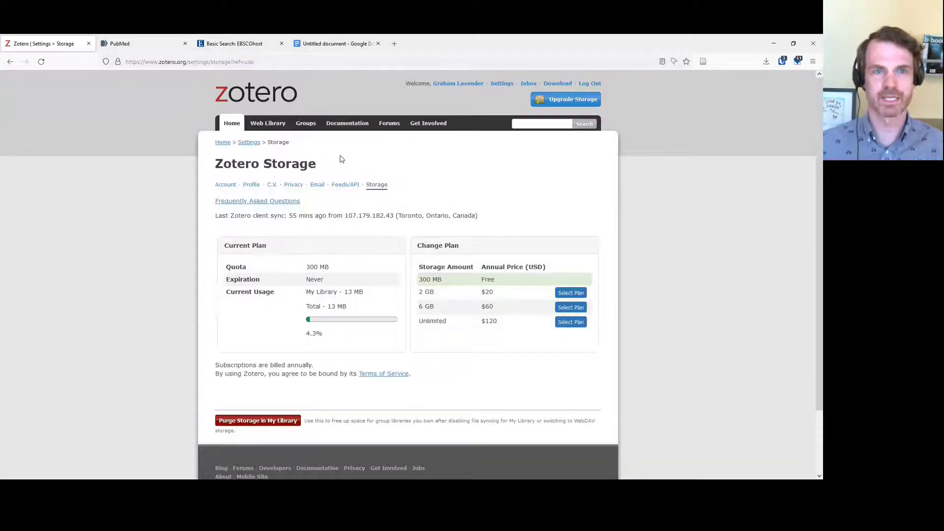
# Search PubMed for 'respiratory'
pyautogui.click(132, 49)
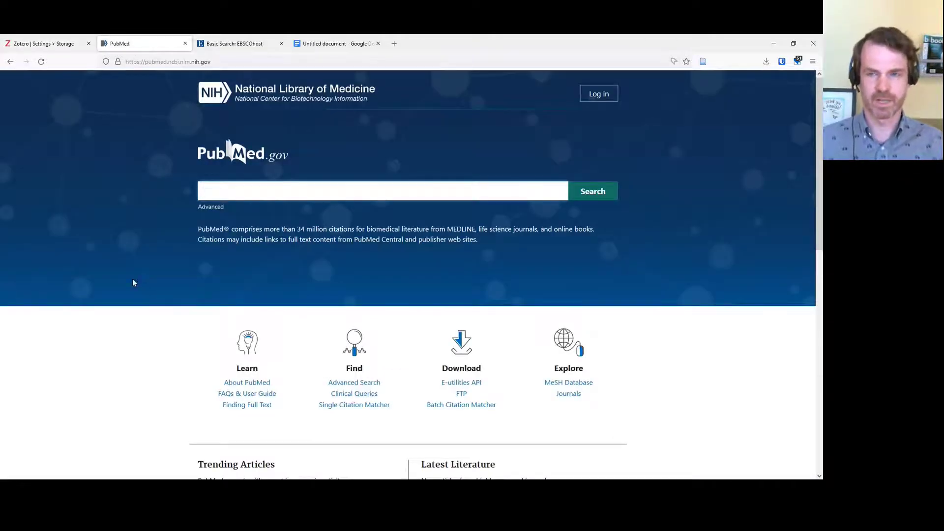
pyautogui.write('res')
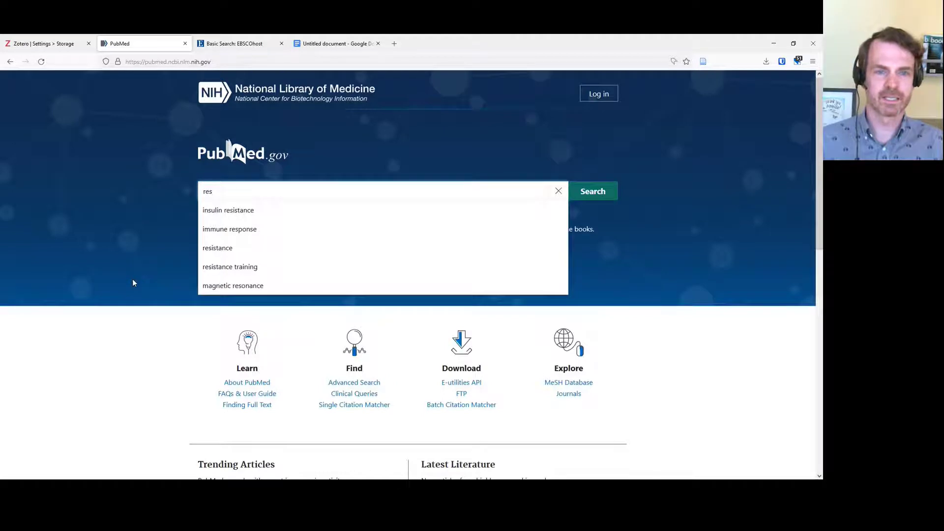
pyautogui.write('piratory')
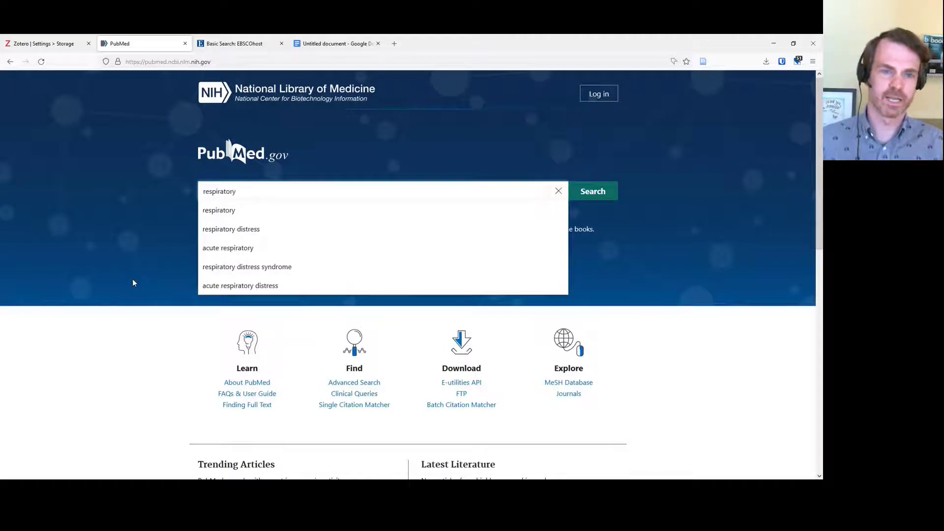
pyautogui.press('Return')
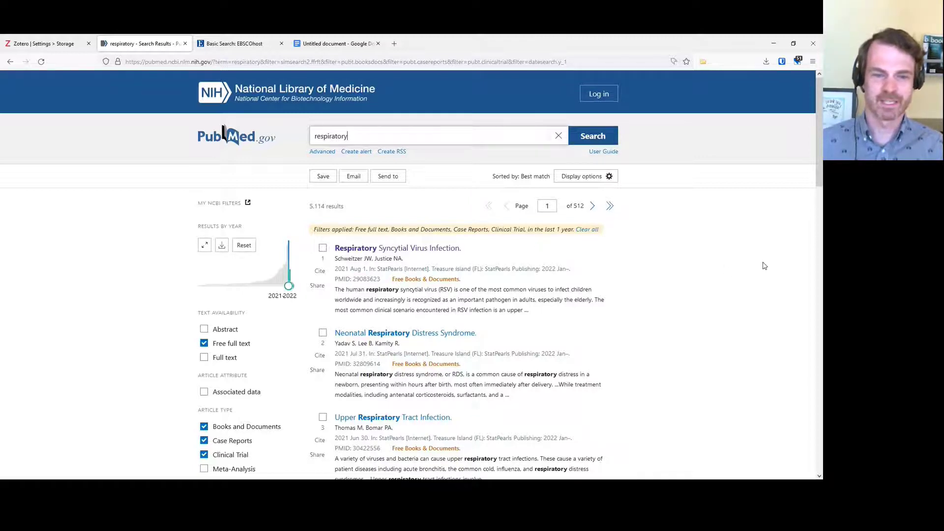
# Drop the Books and Documents filter and open the Standard Care Versus Awake Prone Position trial
pyautogui.scroll(-3, 752, 265)
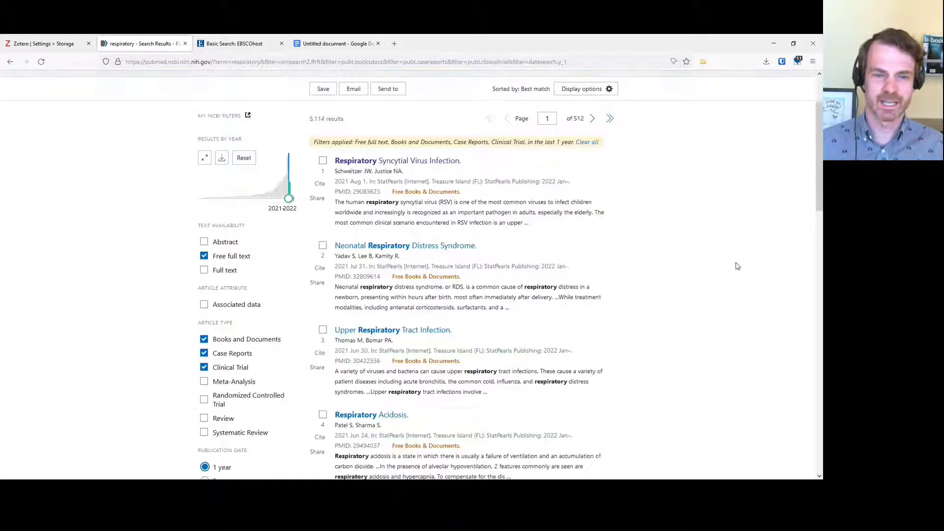
pyautogui.click(204, 340)
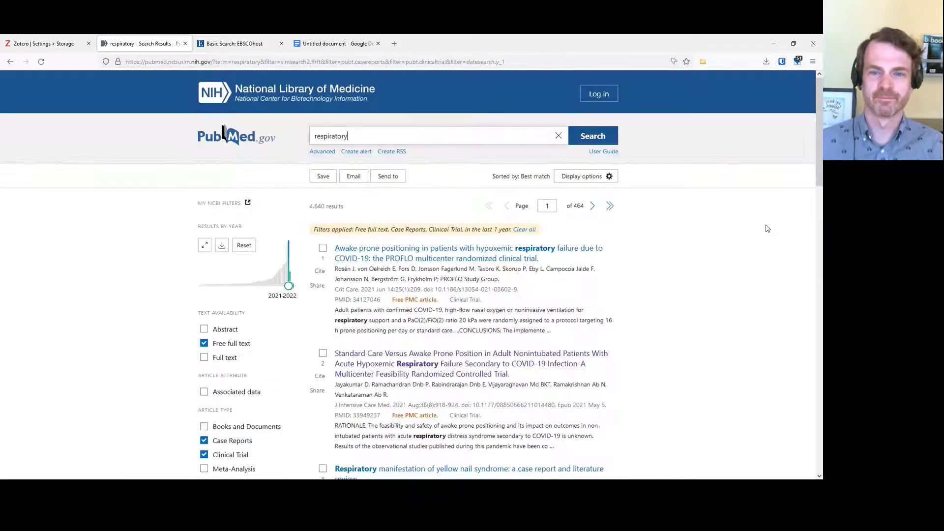
pyautogui.scroll(-3, 766, 228)
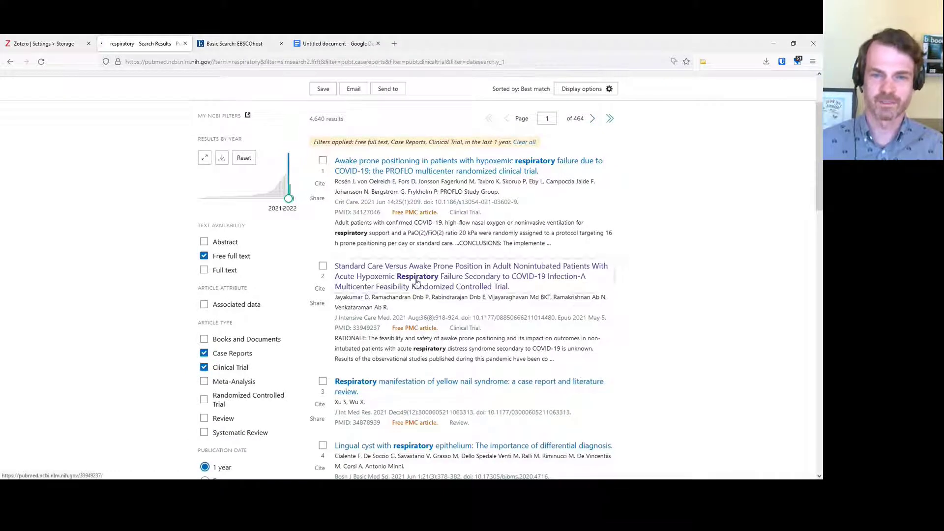
pyautogui.click(417, 284)
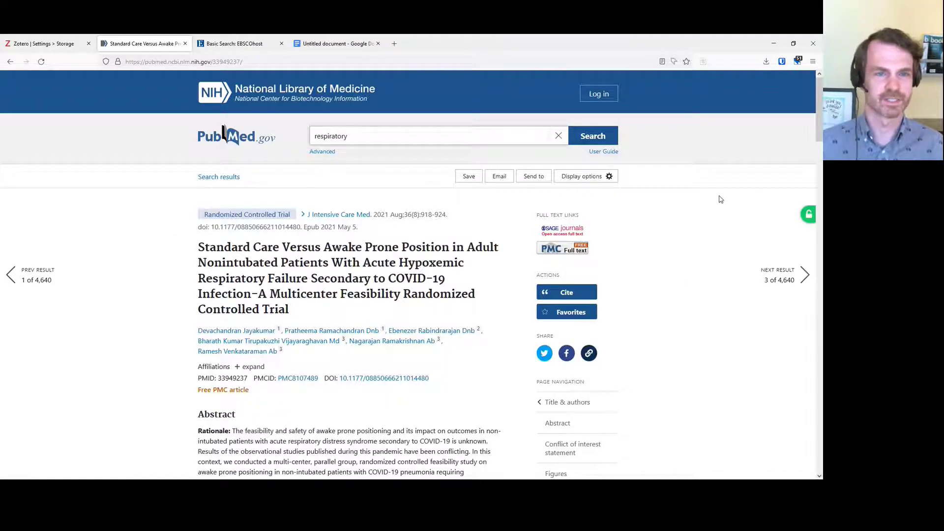
pyautogui.hotkey('alt', 'Tab')
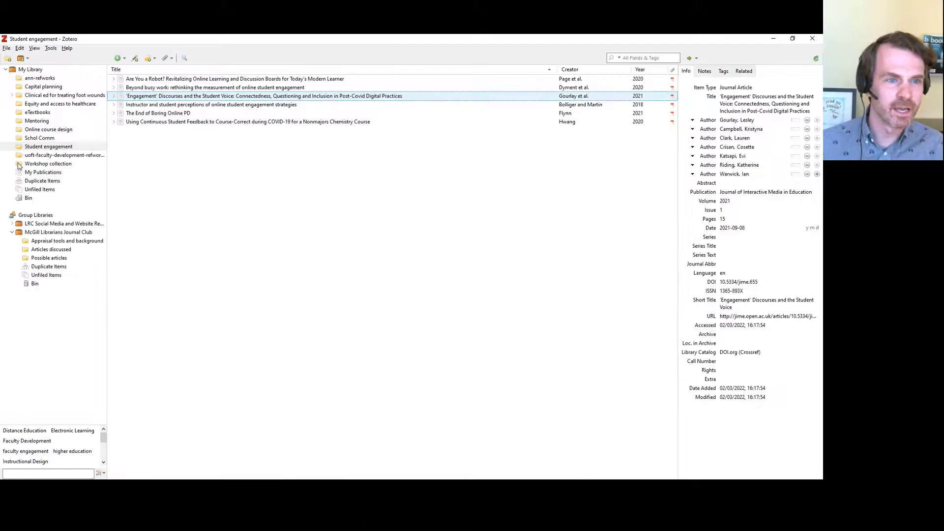
# Select the empty Workshop collection in Zotero, then return to the PubMed trial record
pyautogui.click(19, 164)
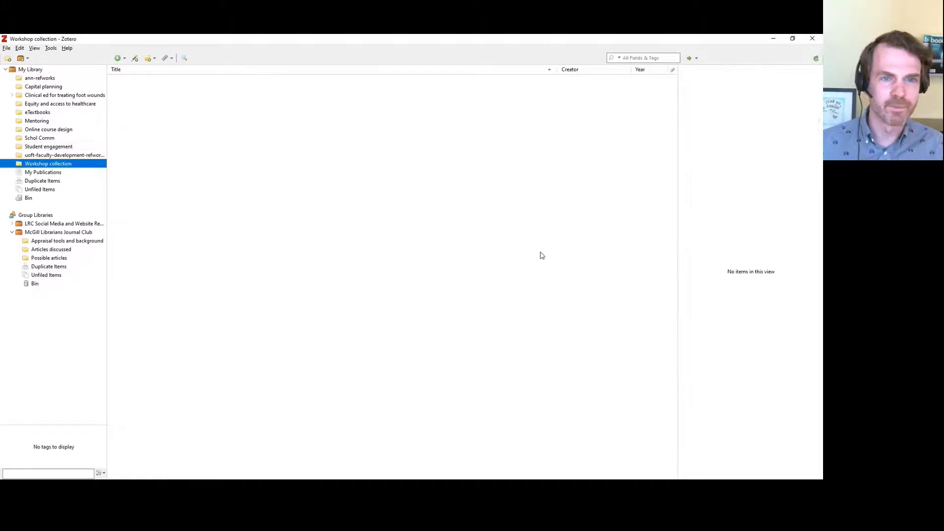
pyautogui.hotkey('alt', 'Tab')
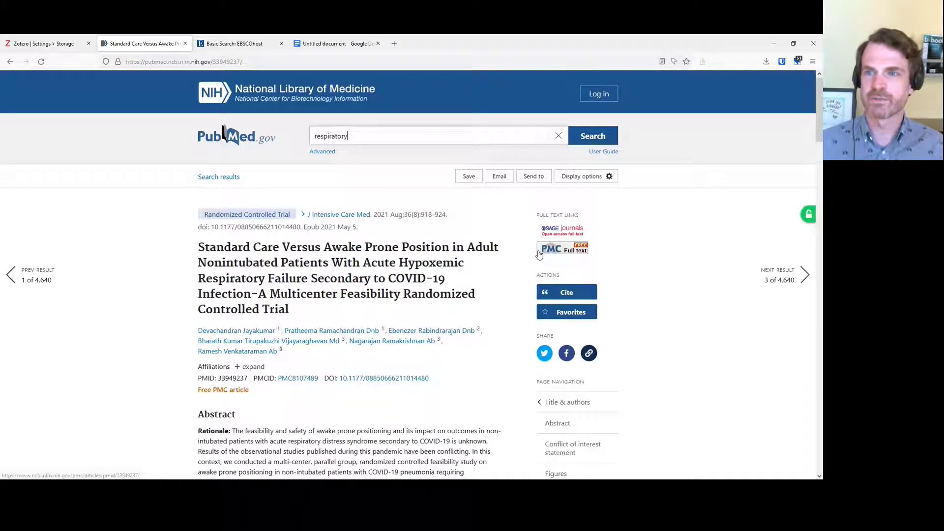
# Save the awake prone position trial to Zotero's Workshop collection with the connector
pyautogui.click(704, 63)
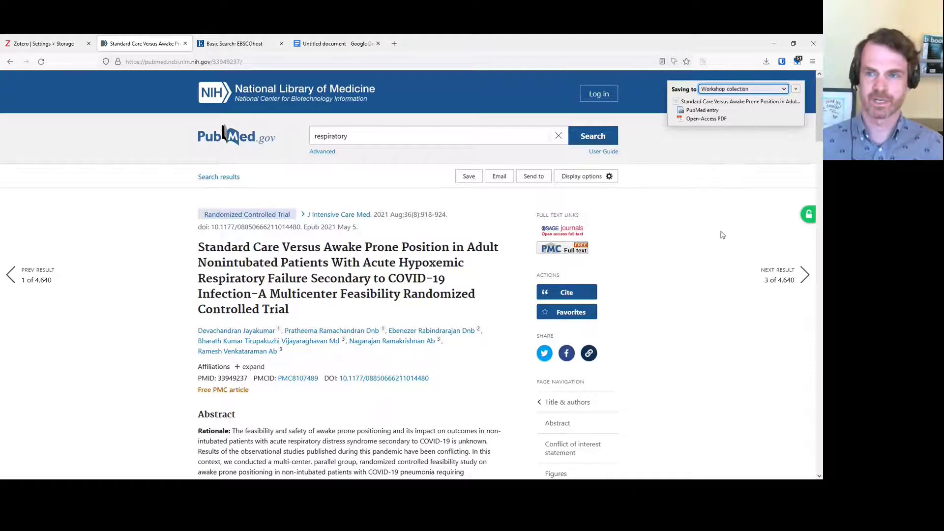
pyautogui.hotkey('alt', 'Tab')
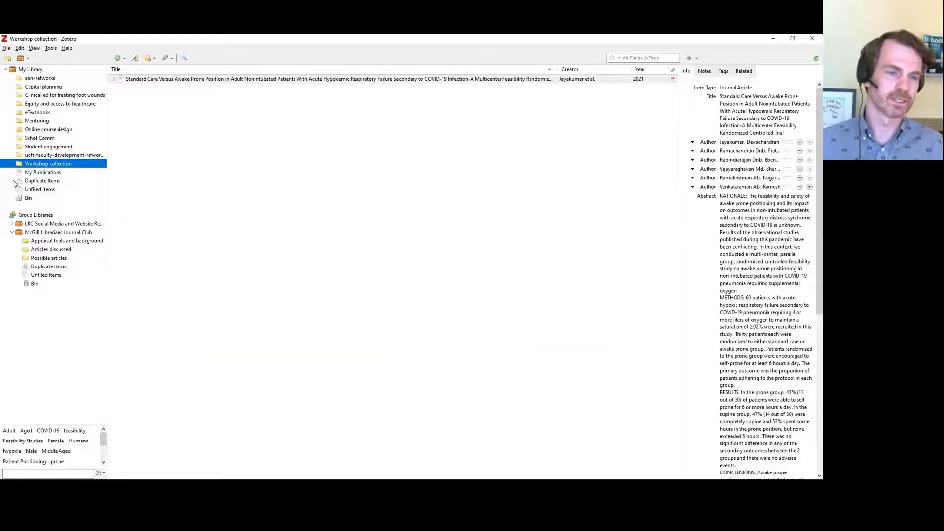
# Expand the 2021 awake prone position trial to show its Full Text and PubMed entry attachments
pyautogui.click(124, 81)
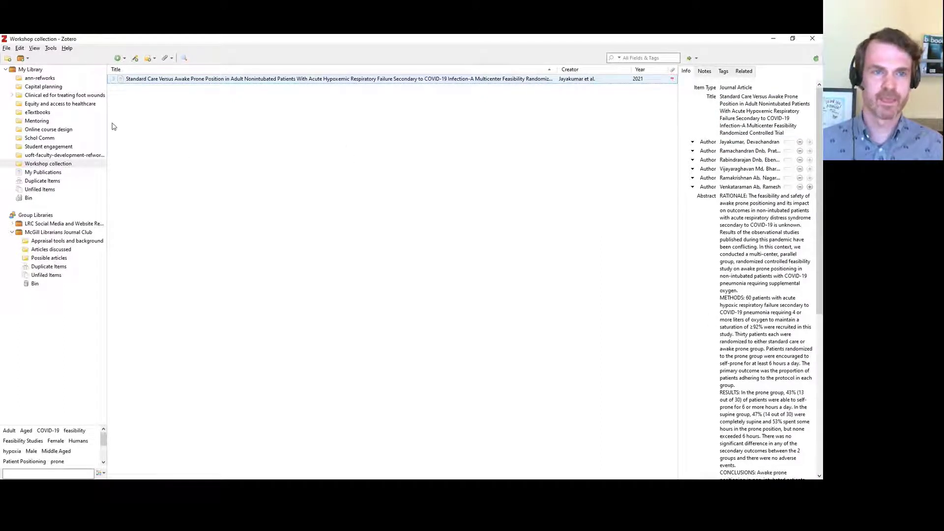
pyautogui.click(113, 80)
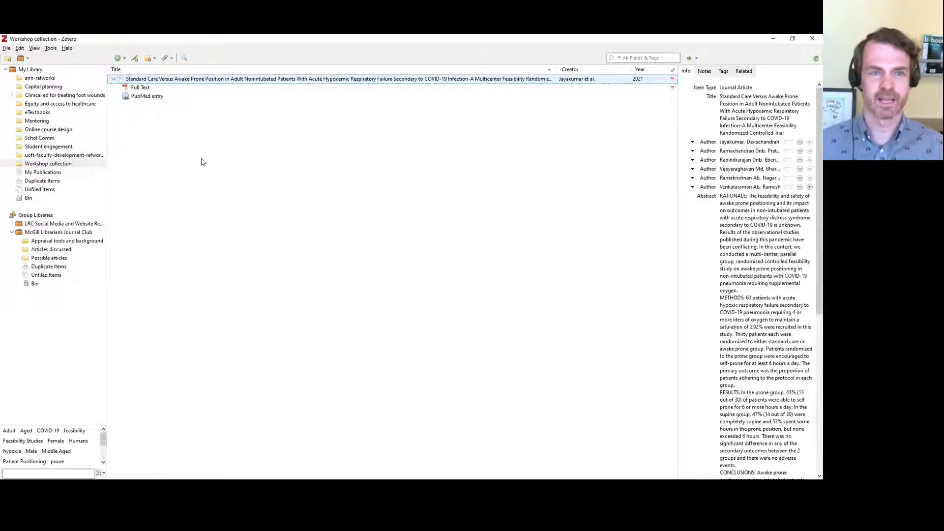
pyautogui.click(605, 220)
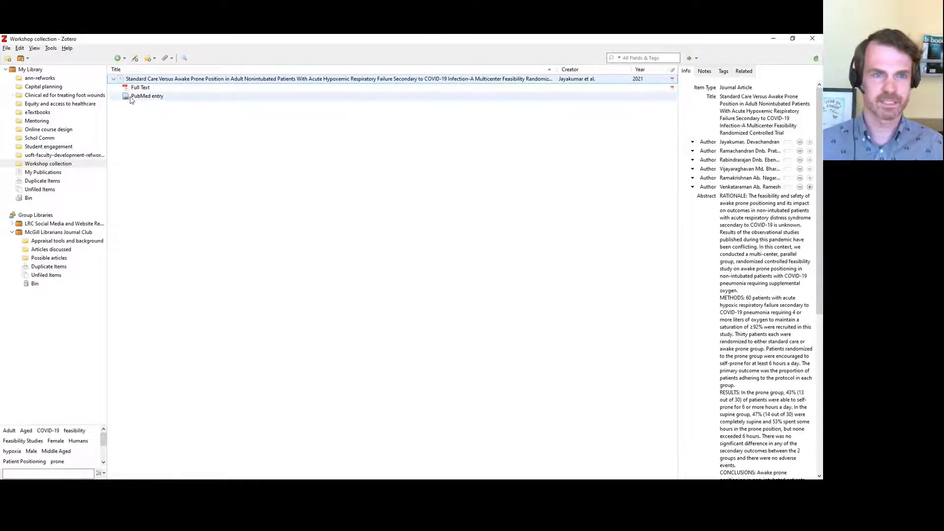
pyautogui.doubleClick(132, 89)
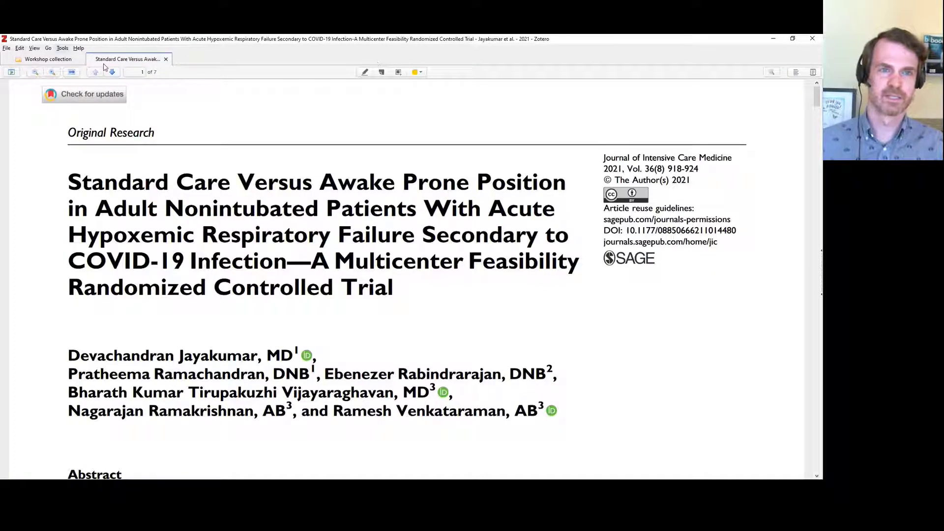
pyautogui.click(166, 60)
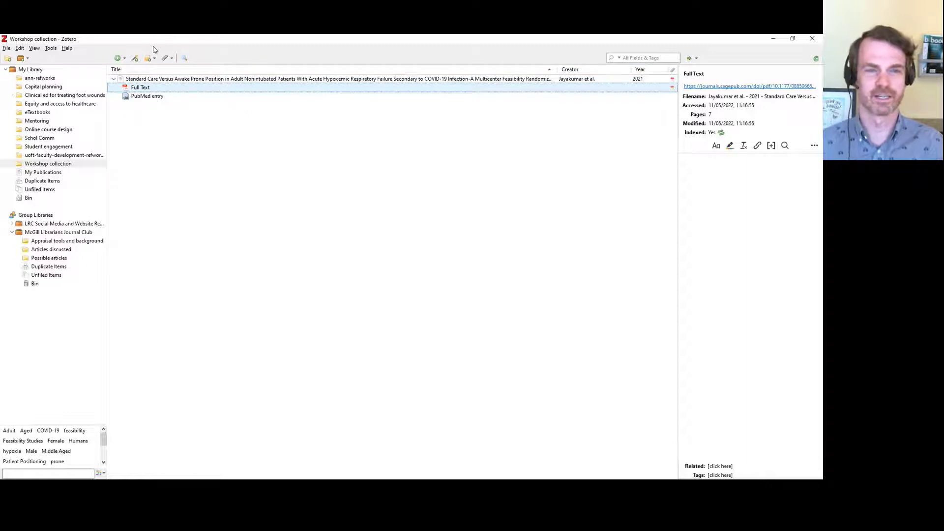
# Rename the Full Text PDF from parent metadata (authors, year, short title) and collapse the article
pyautogui.rightClick(128, 90)
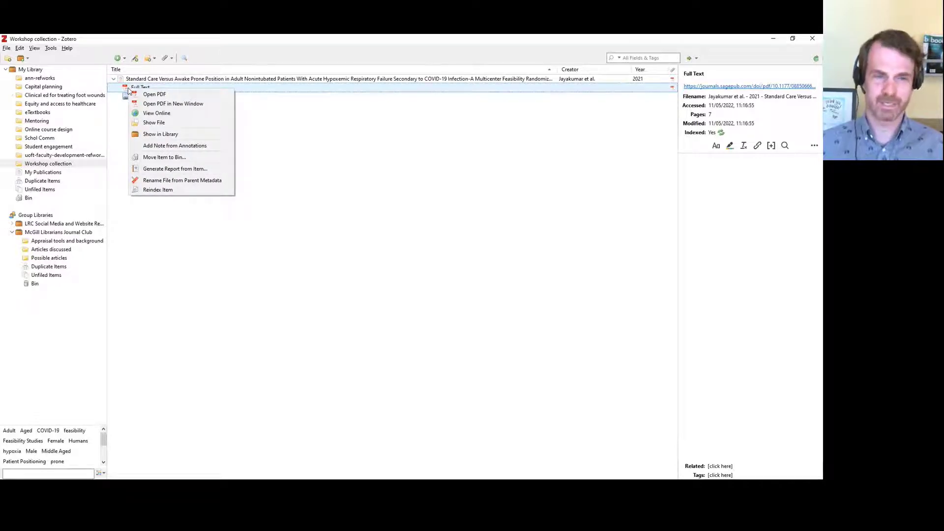
pyautogui.click(227, 182)
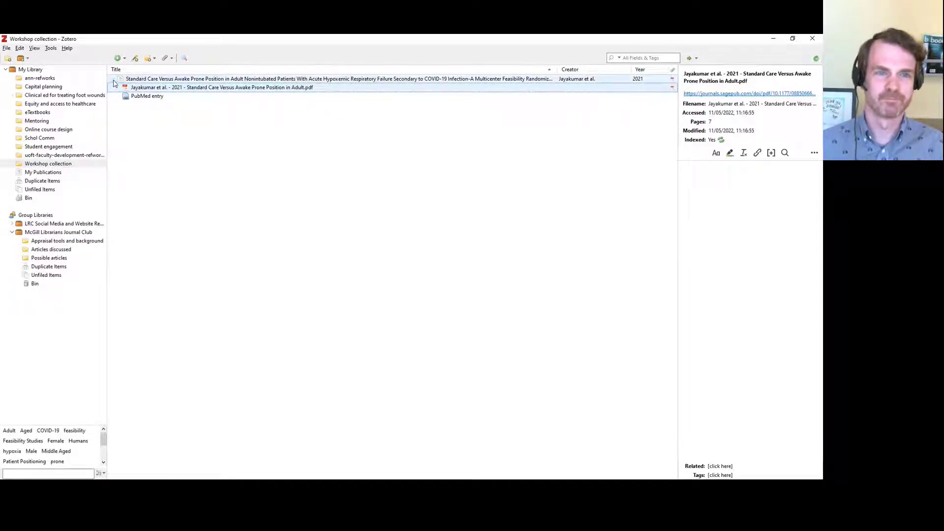
pyautogui.click(114, 79)
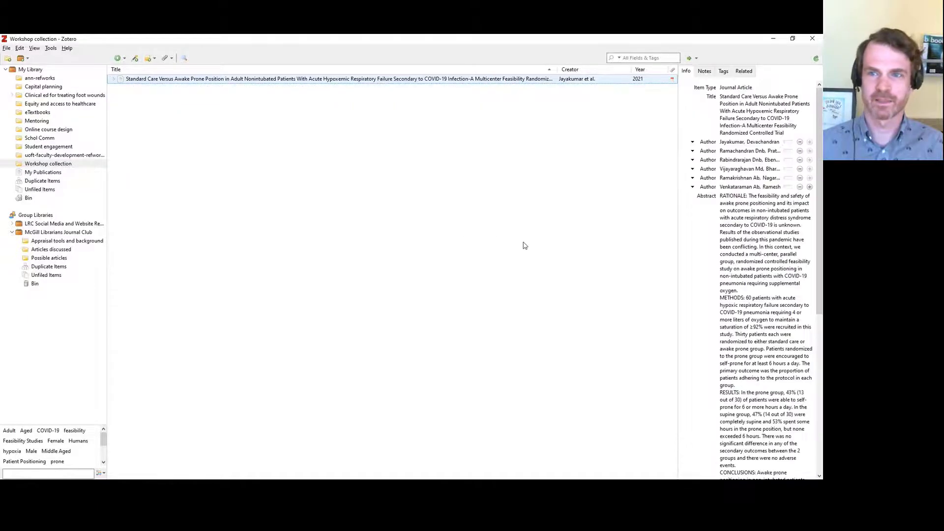
# Bring Firefox with the awake prone position trial's PubMed record to the front
pyautogui.hotkey('alt', 'Tab')
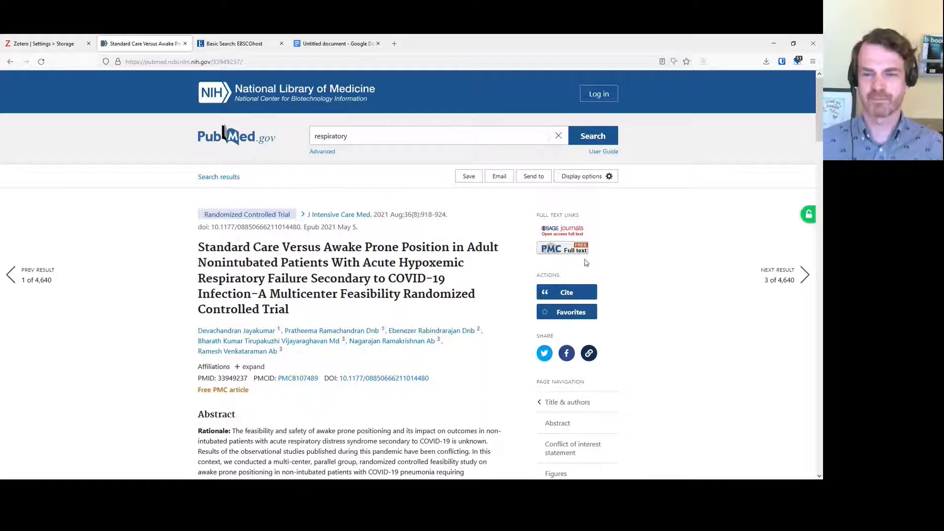
# View the trial's PMC full text, then close that tab and return to its PubMed record
pyautogui.click(557, 253)
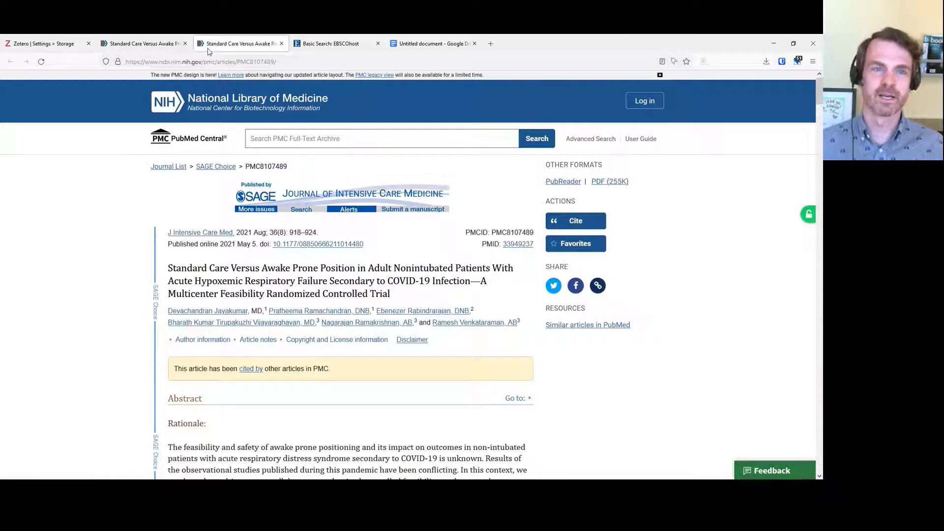
pyautogui.click(147, 44)
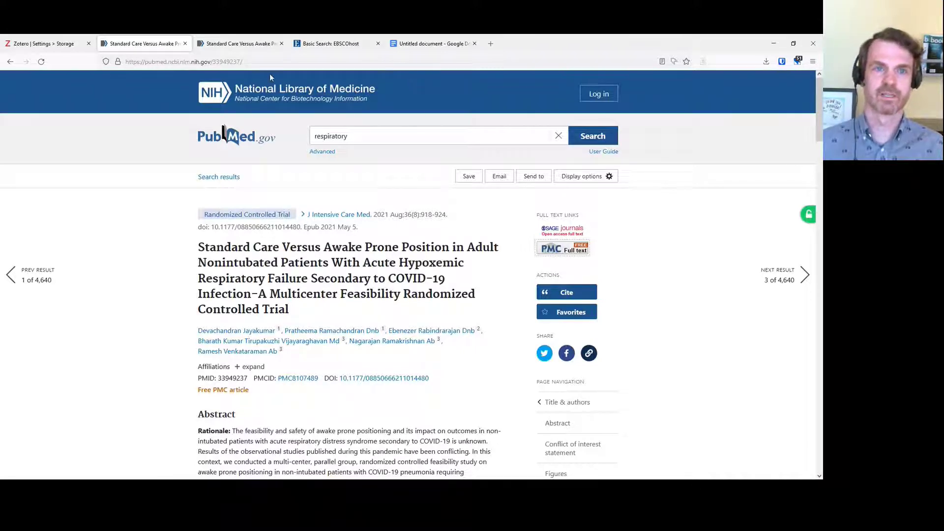
pyautogui.click(243, 46)
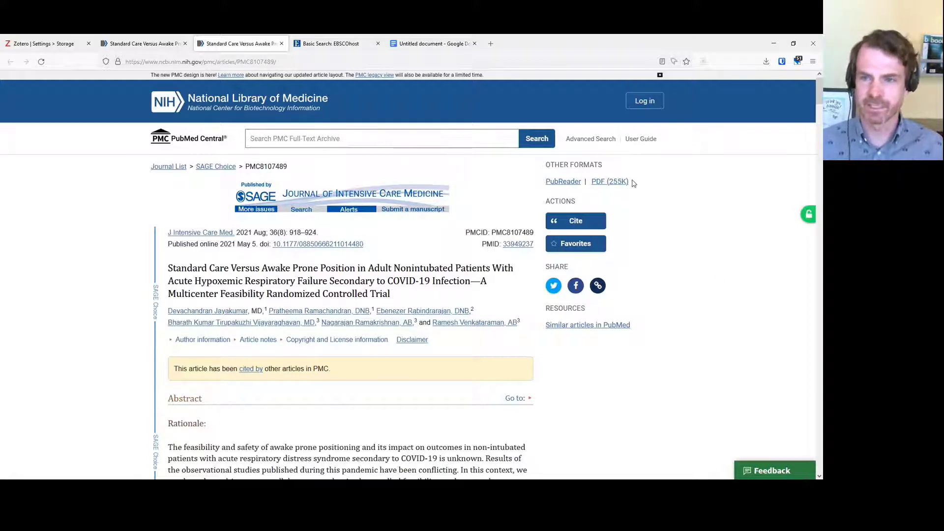
pyautogui.moveTo(632, 181); pyautogui.dragTo(595, 183)
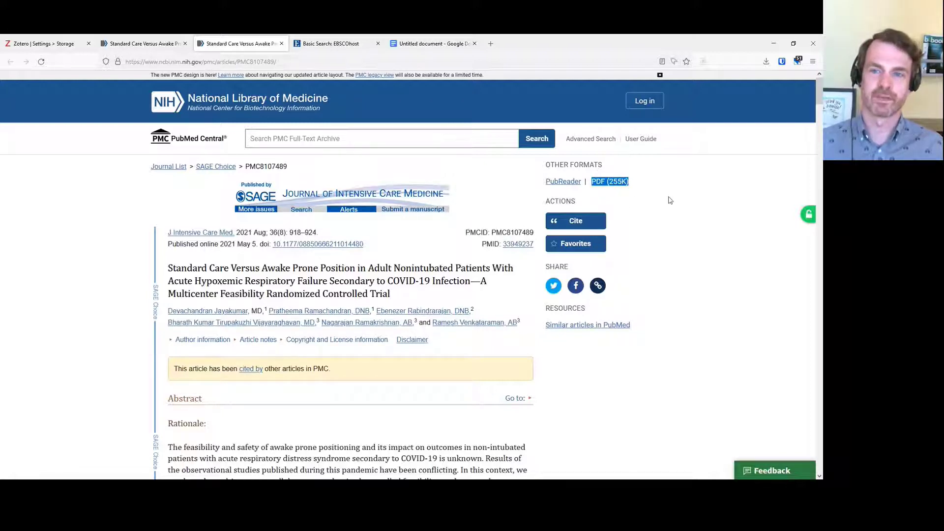
pyautogui.click(692, 209)
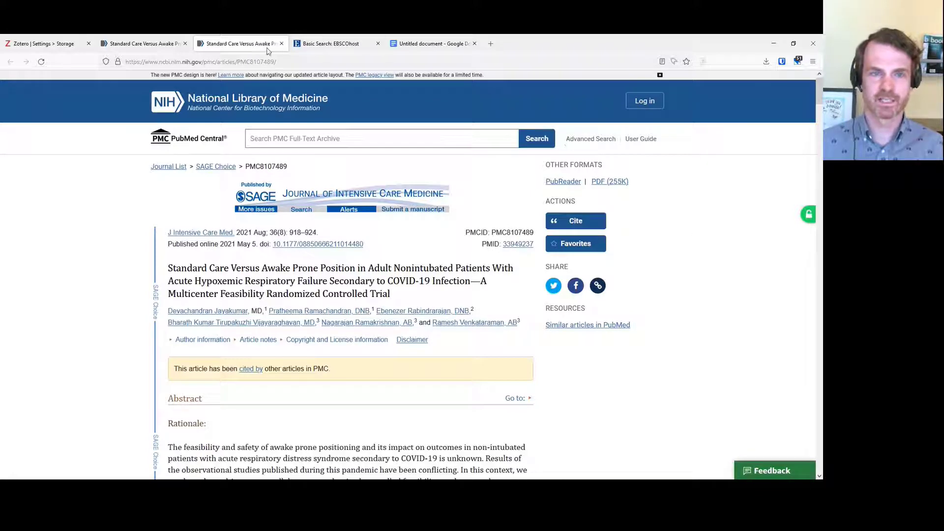
pyautogui.click(282, 45)
pyautogui.click(163, 43)
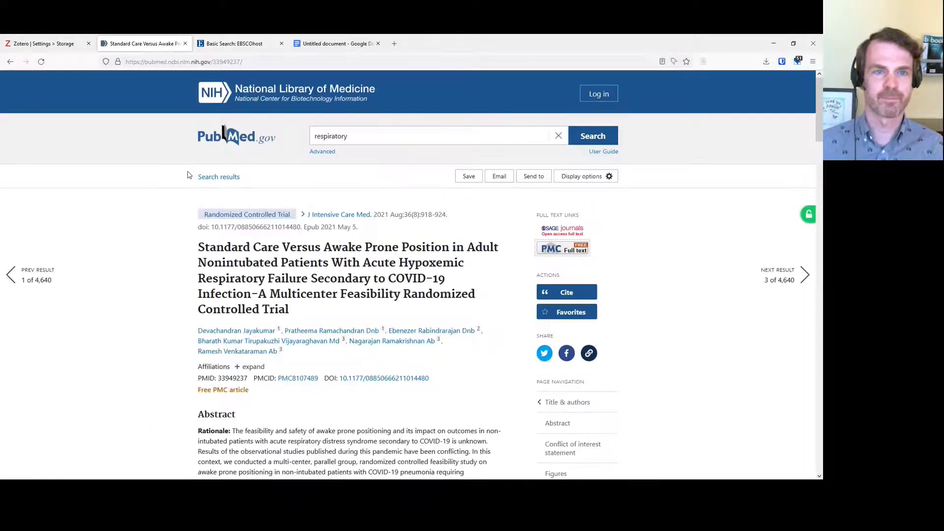
# From the results list, save the Awake prone positioning, Lingual cyst and Respiratory symptoms articles via Zotero Connector
pyautogui.click(9, 61)
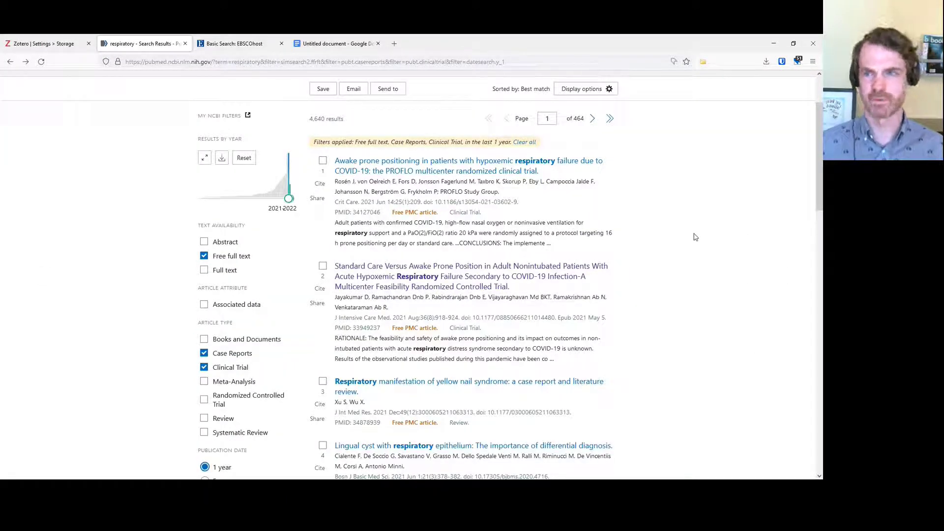
pyautogui.click(704, 62)
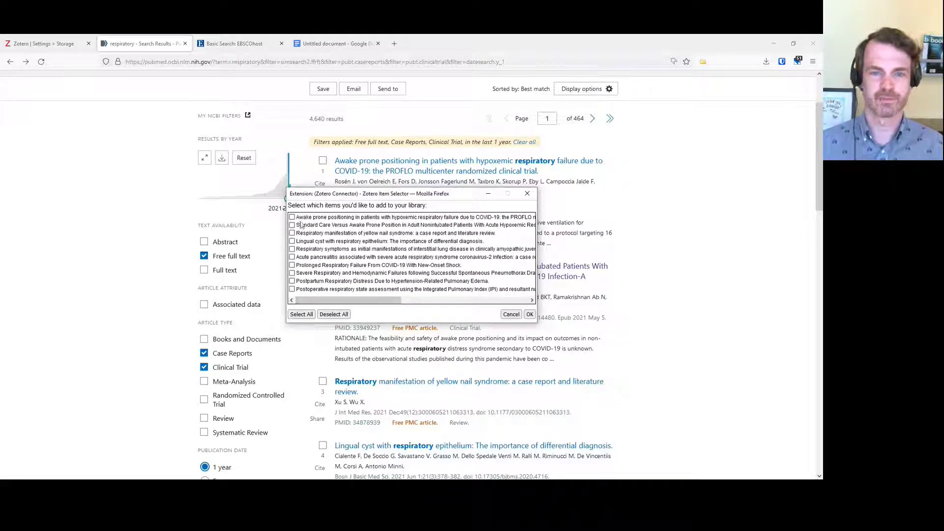
pyautogui.click(292, 217)
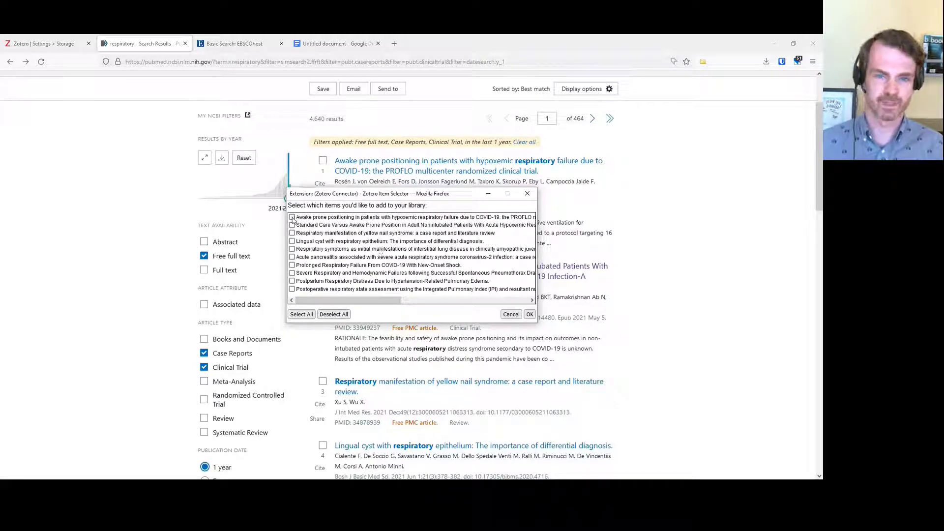
pyautogui.click(292, 241)
pyautogui.click(292, 248)
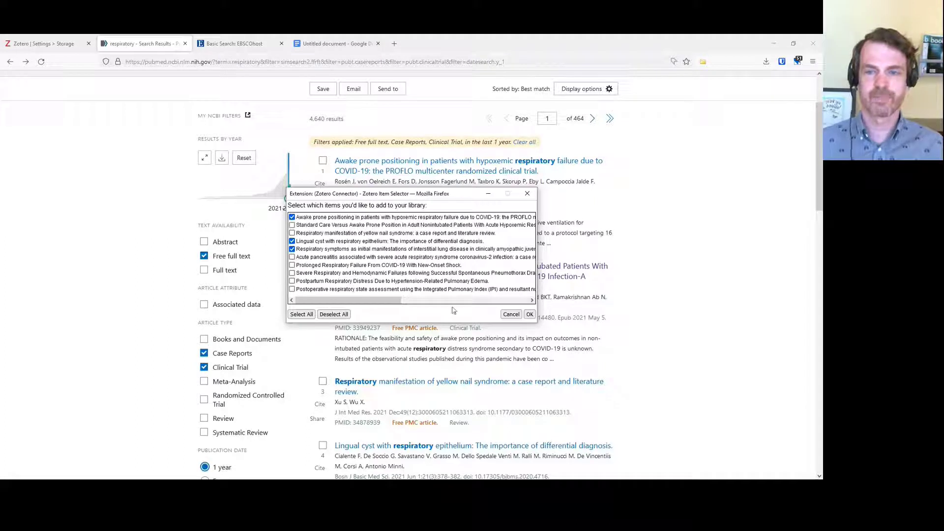
pyautogui.click(530, 314)
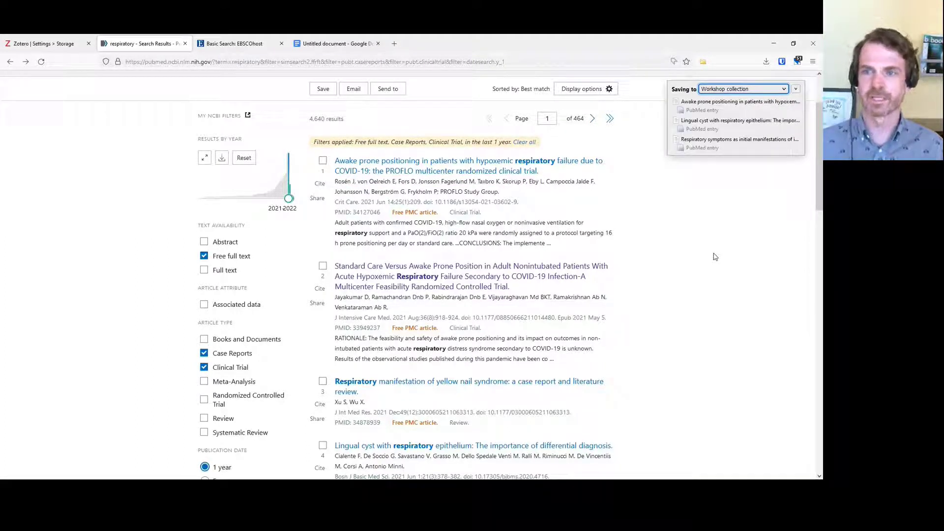
pyautogui.hotkey('alt', 'Tab')
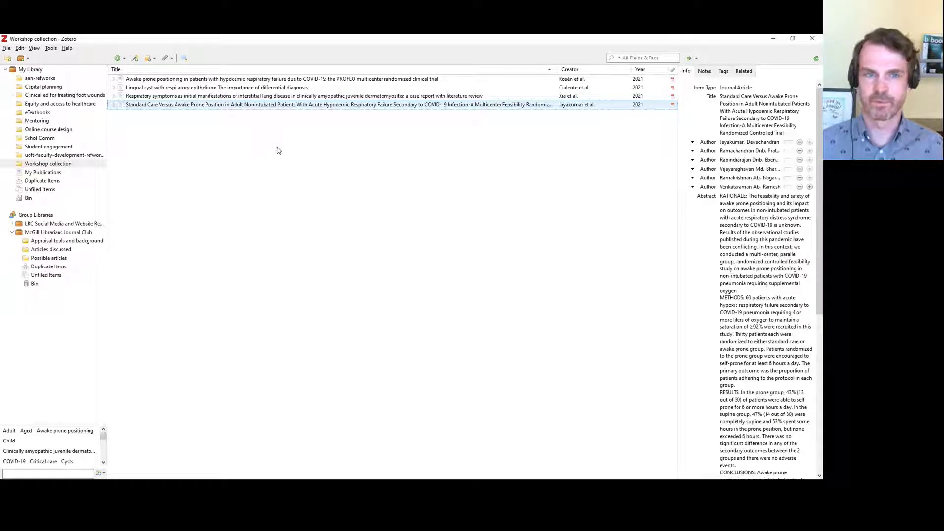
pyautogui.click(114, 79)
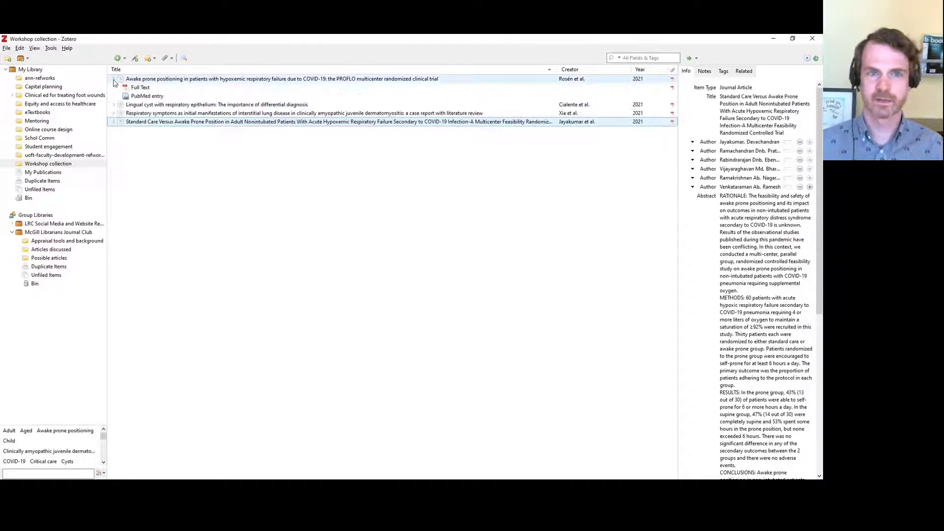
pyautogui.click(113, 104)
pyautogui.click(114, 130)
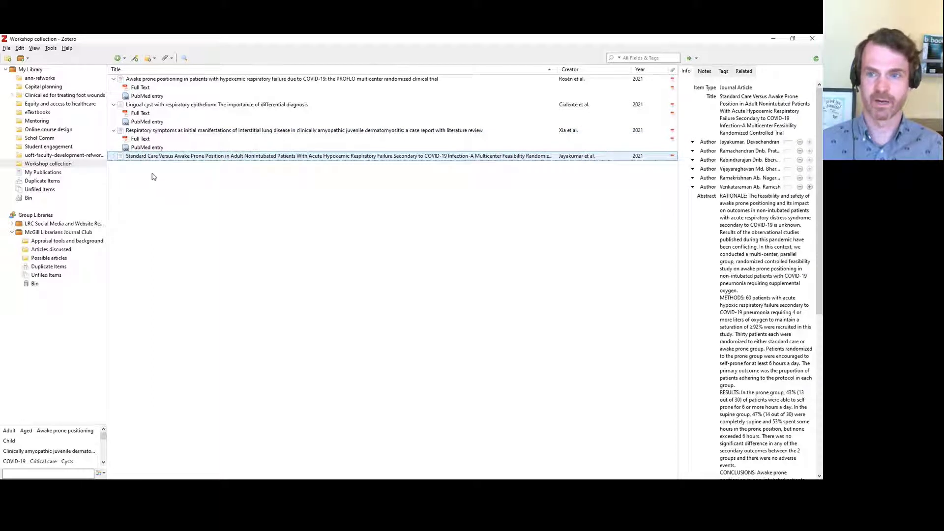
pyautogui.click(114, 131)
pyautogui.click(113, 105)
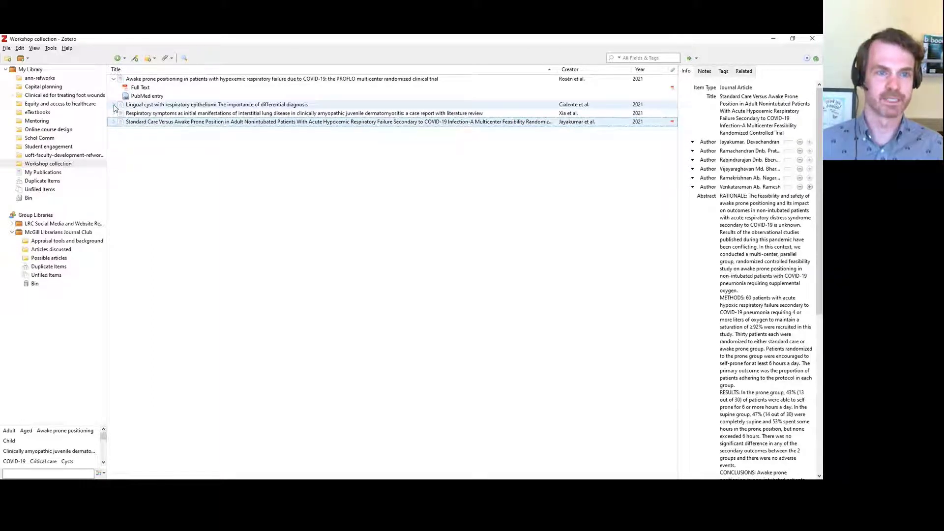
pyautogui.click(113, 79)
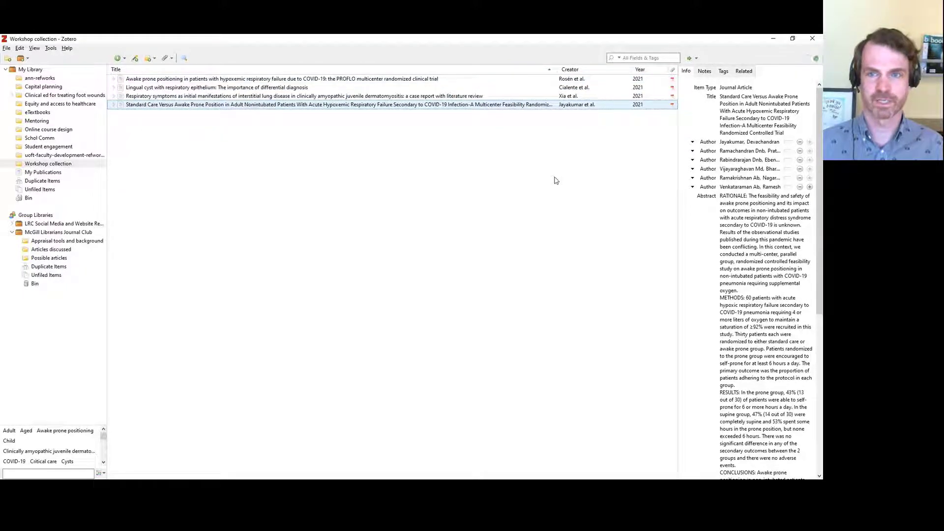
pyautogui.hotkey('alt', 'Tab')
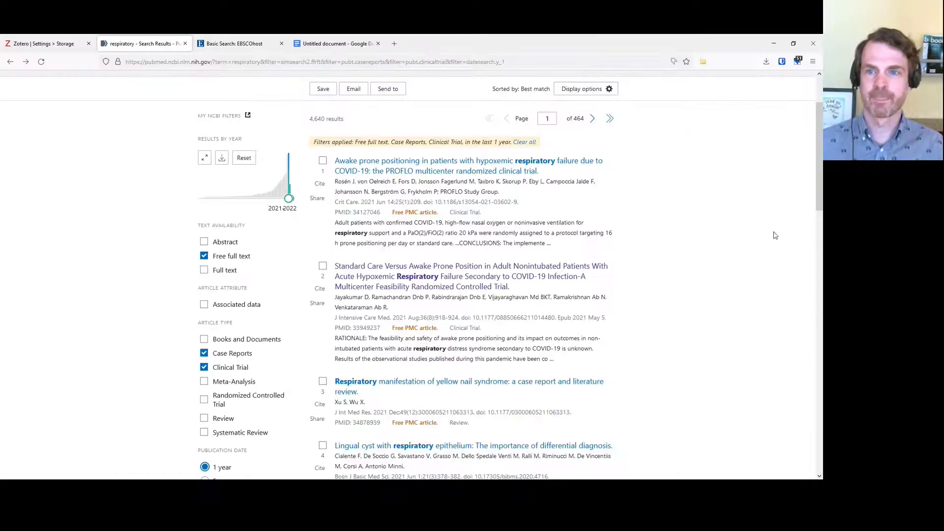
# Export all filtered results as the citation manager file pubmed-respirator-set.nbib
pyautogui.scroll(2, 773, 236)
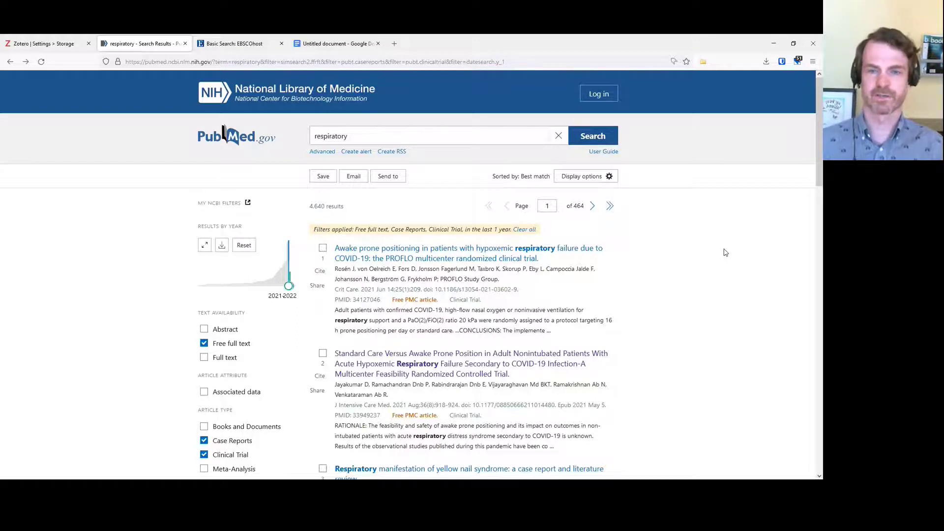
pyautogui.click(389, 181)
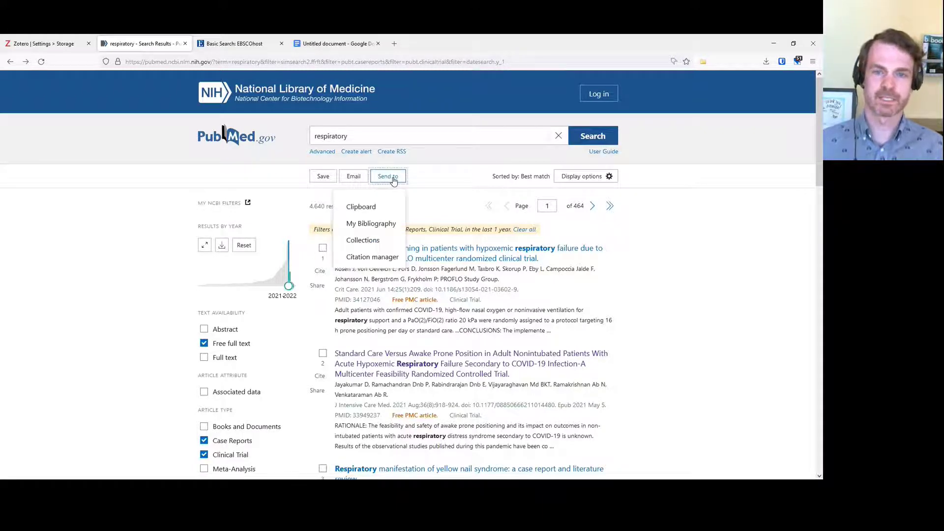
pyautogui.click(382, 261)
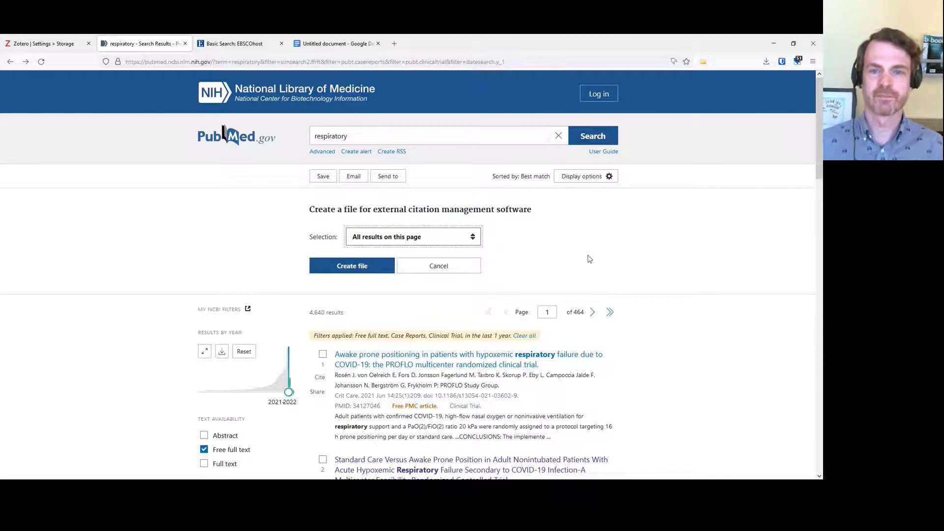
pyautogui.click(476, 238)
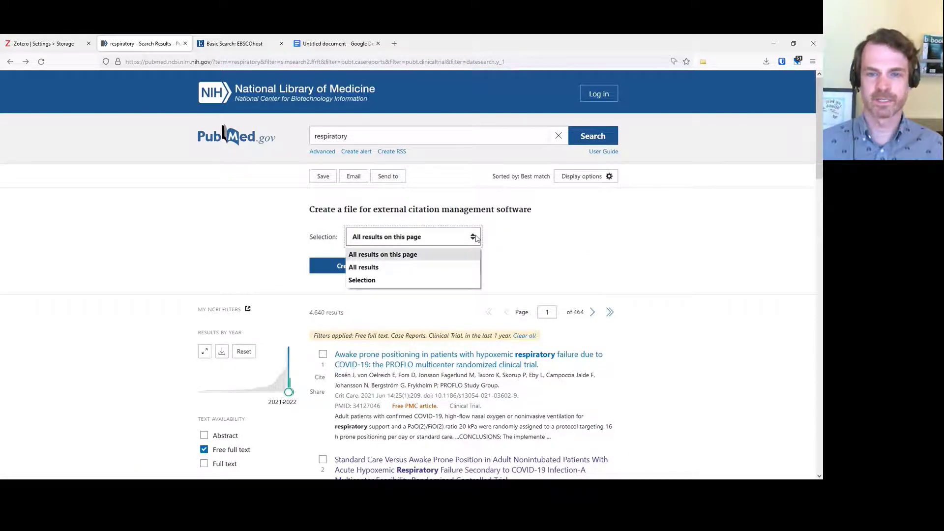
pyautogui.click(465, 267)
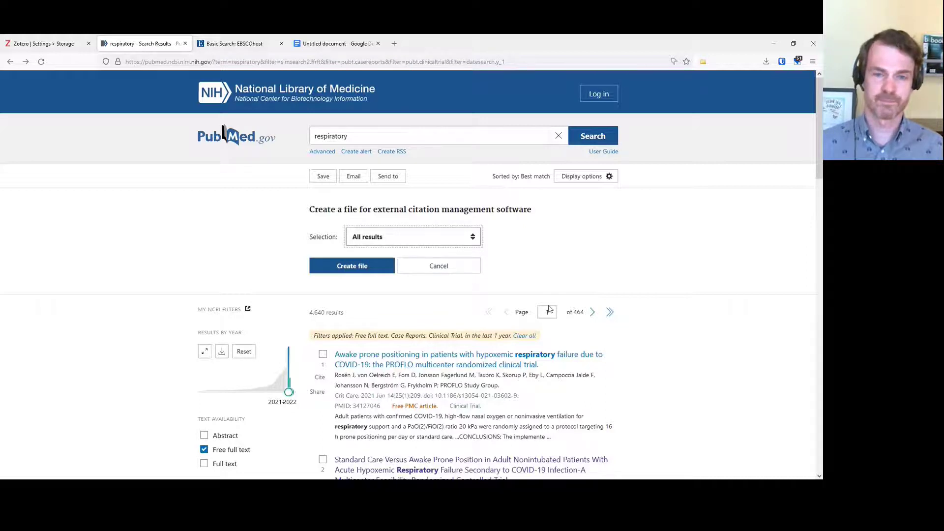
pyautogui.click(344, 270)
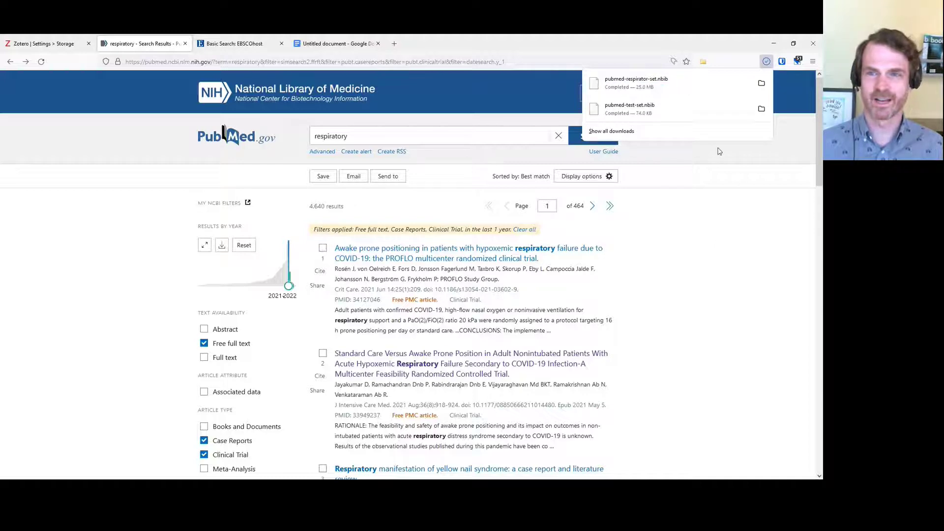
pyautogui.hotkey('alt', 'Tab')
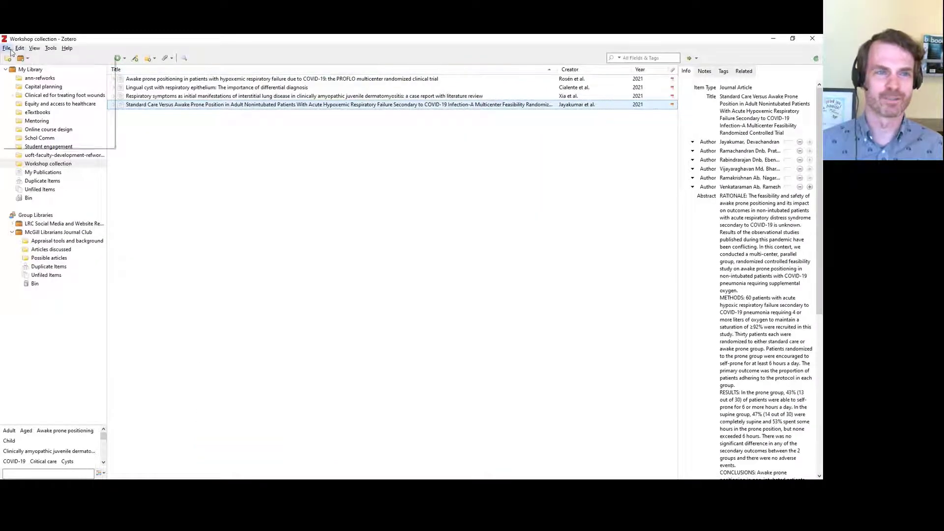
# Begin importing pubmed-respirator-set.nbib via File > Import, then cancel and return to PubMed
pyautogui.click(9, 49)
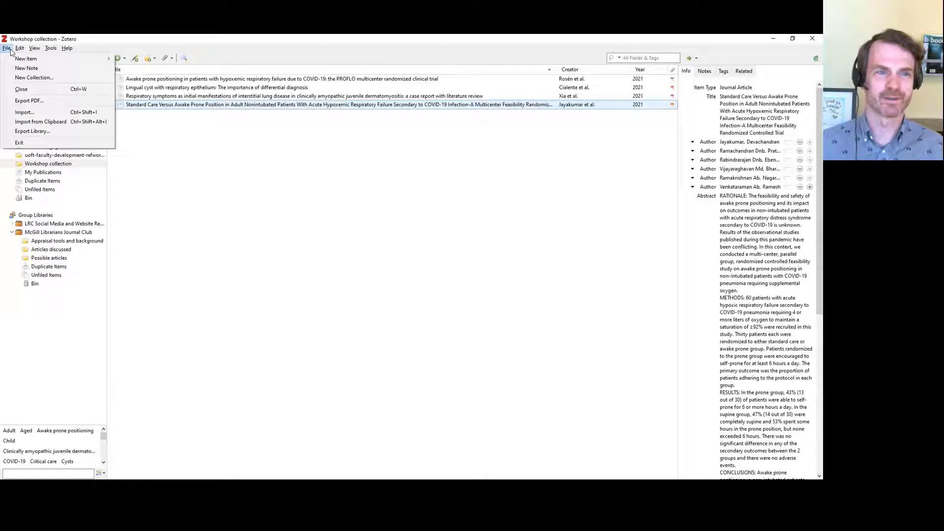
pyautogui.click(37, 113)
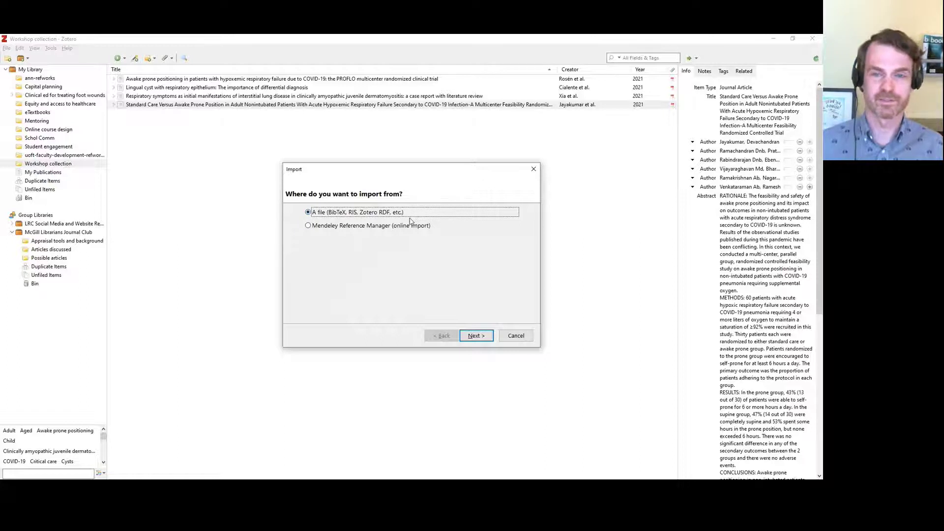
pyautogui.click(476, 337)
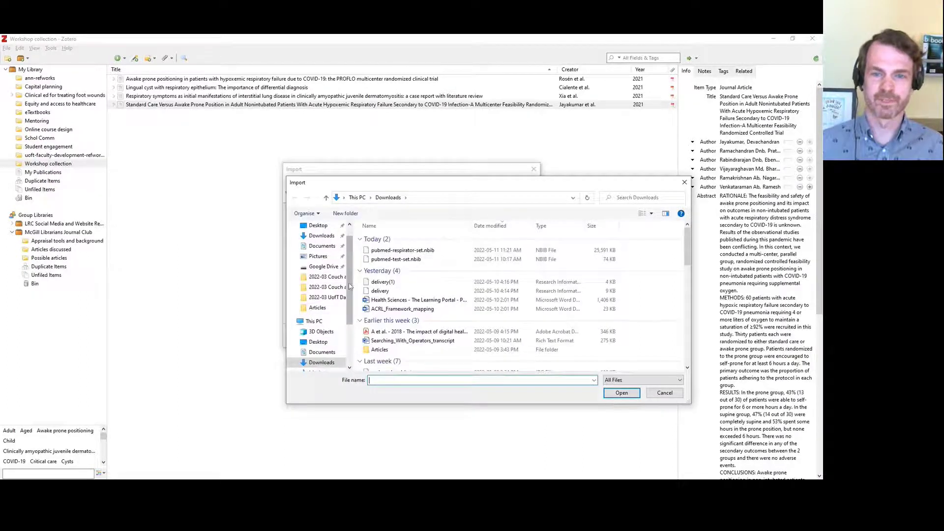
pyautogui.click(413, 251)
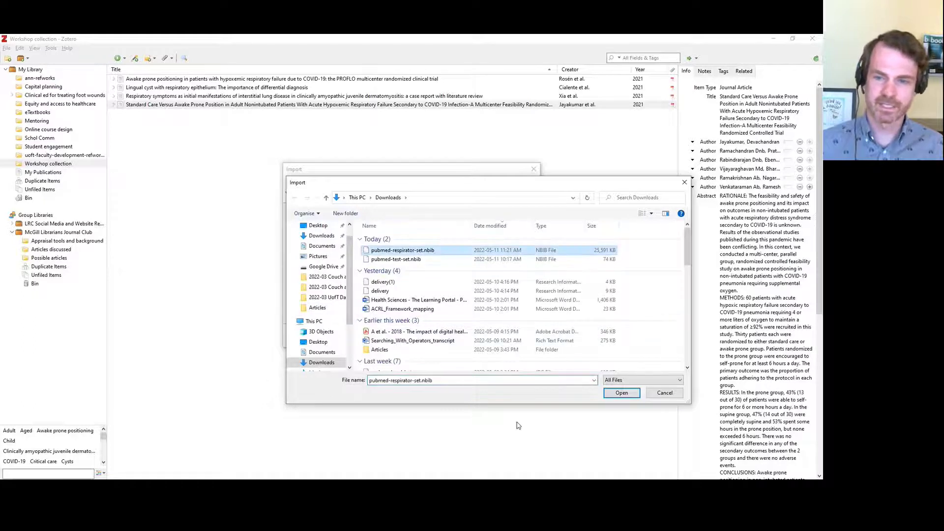
pyautogui.click(671, 395)
pyautogui.click(517, 338)
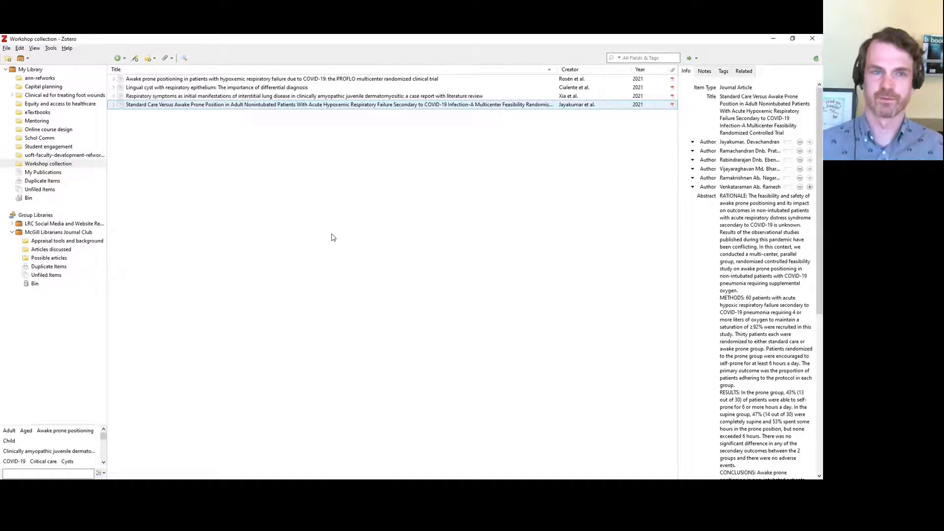
pyautogui.hotkey('alt', 'Tab')
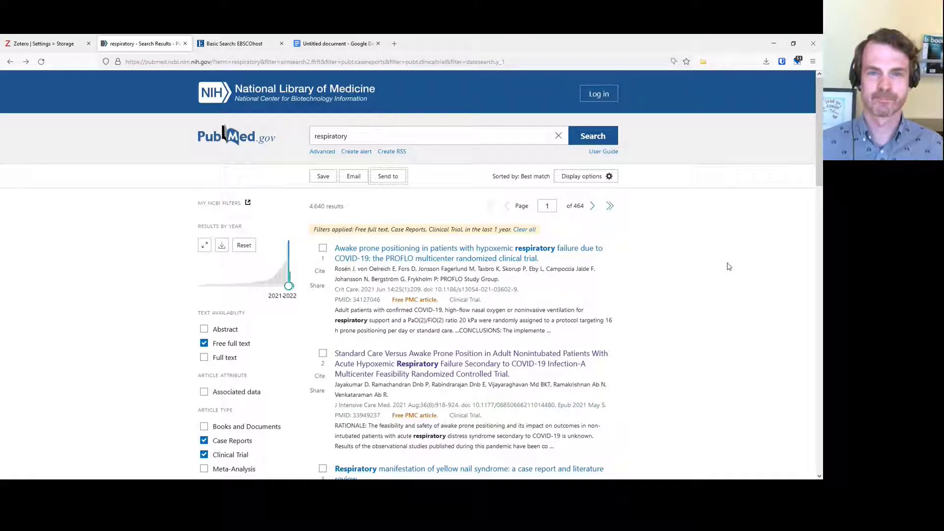
pyautogui.hotkey('alt', 'Tab')
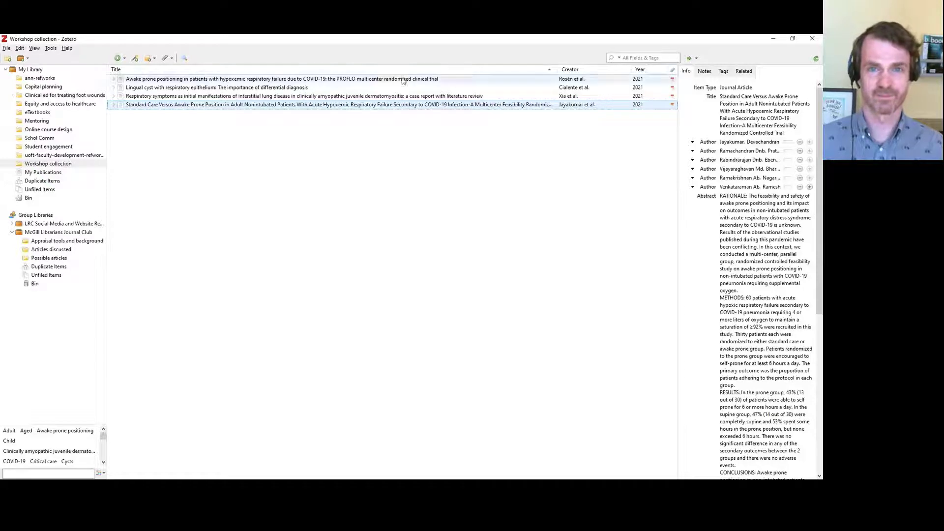
# Return to Firefox and switch to the EBSCOhost Basic Search tab for CINAHL Plus
pyautogui.hotkey('alt', 'Tab')
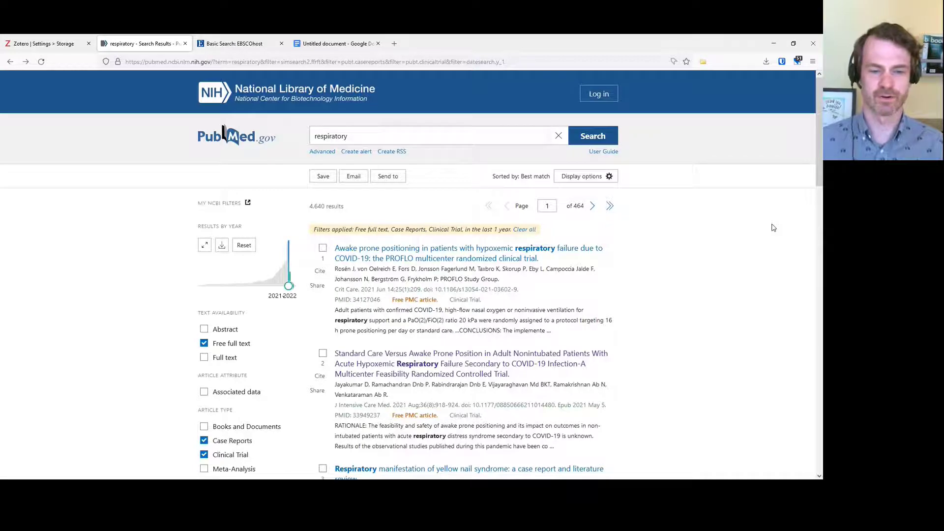
pyautogui.hotkey('alt', 'Tab')
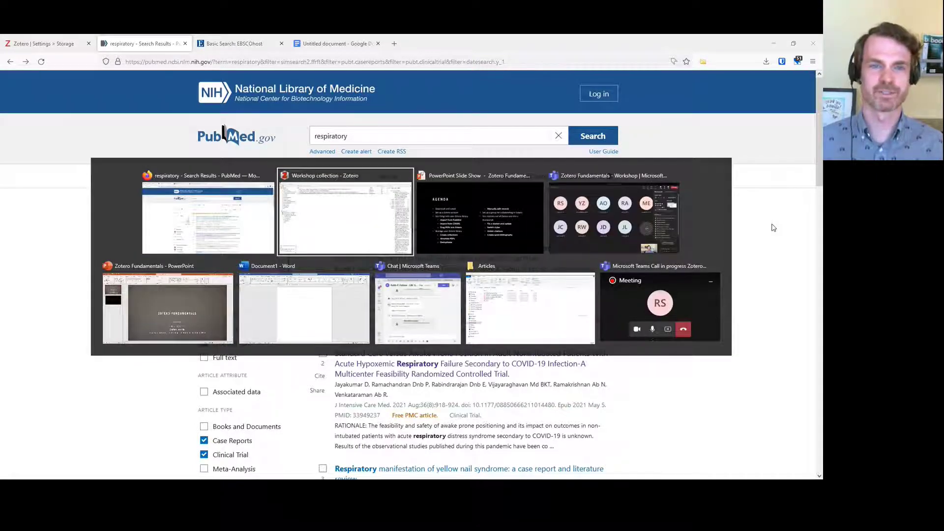
pyautogui.hotkey('alt', 'Tab')
pyautogui.hotkey('ctrl', 'Tab')
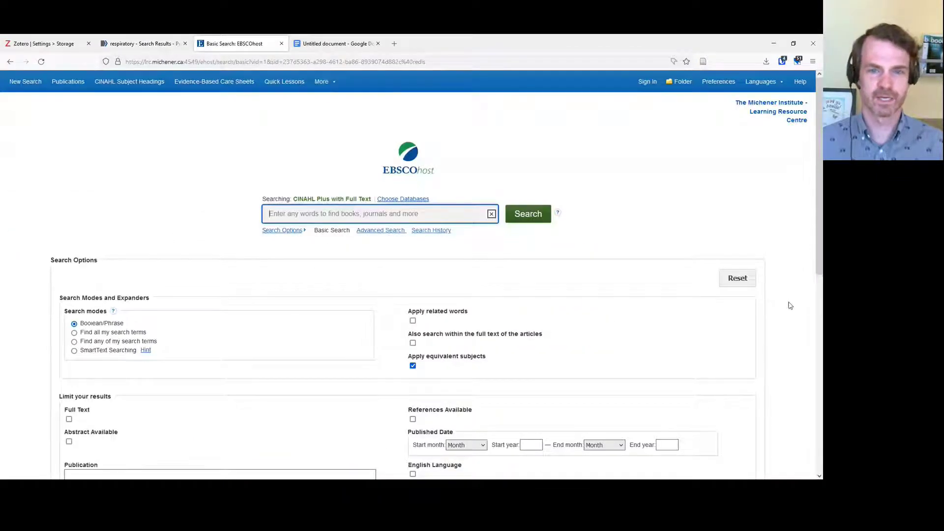
# Try searching 'respiratory', then open michener.ca/lrc in a new tab after the session error
pyautogui.write('respiratory')
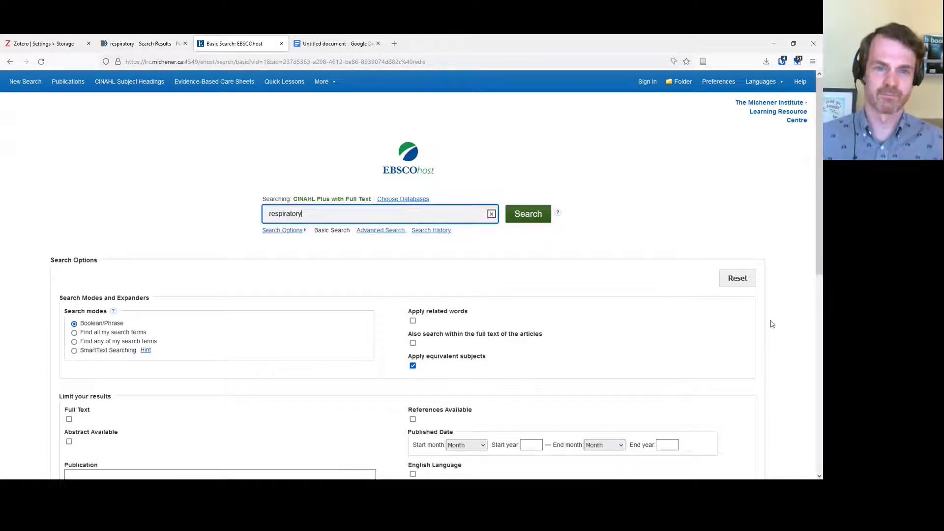
pyautogui.press('Return')
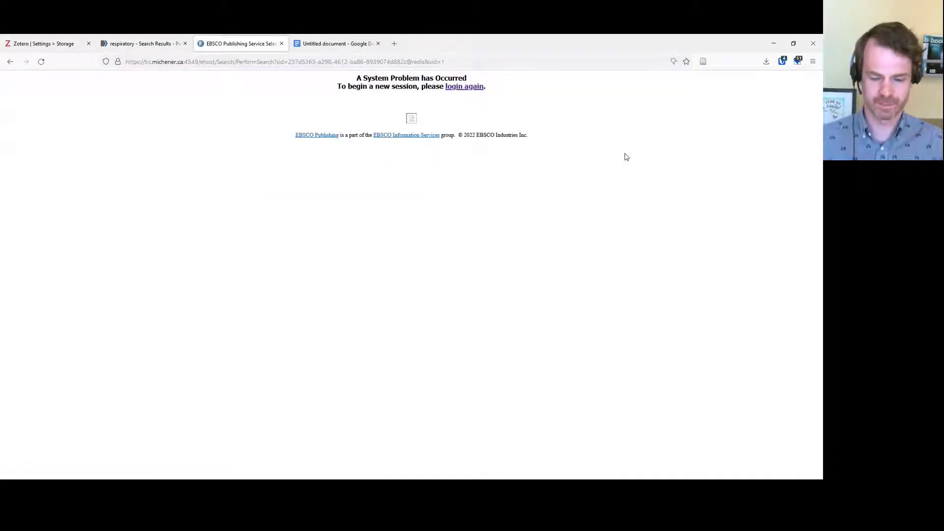
pyautogui.hotkey('ctrl', 't')
pyautogui.write('michener.ca/lrc')
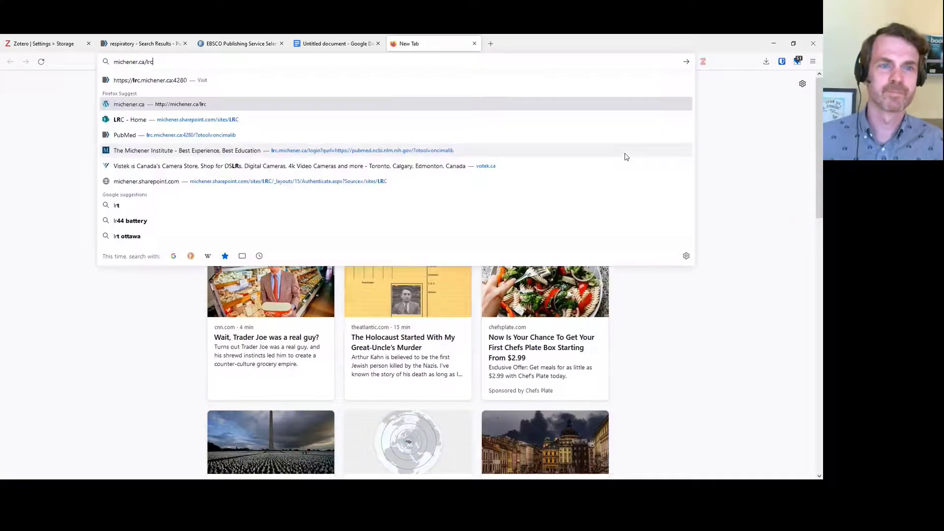
pyautogui.press('Return')
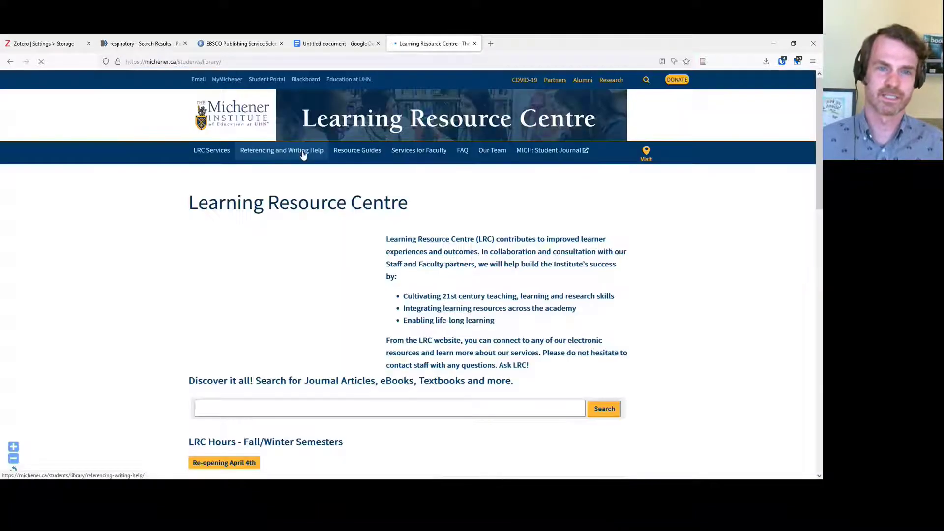
# Reach EBSCOhost for CINAHL Plus with Full Text through the LRC Services database list
pyautogui.click(212, 156)
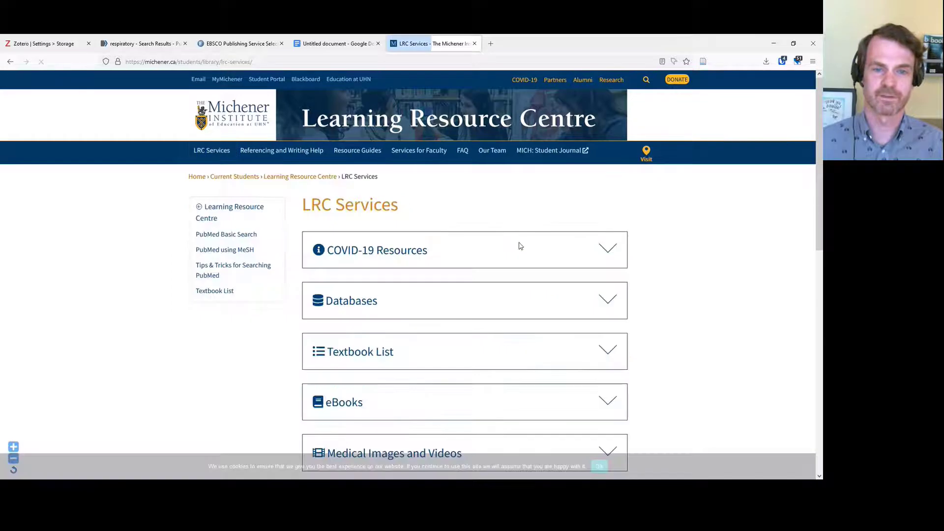
pyautogui.scroll(-3, 441, 225)
pyautogui.click(342, 126)
pyautogui.scroll(-2, 343, 148)
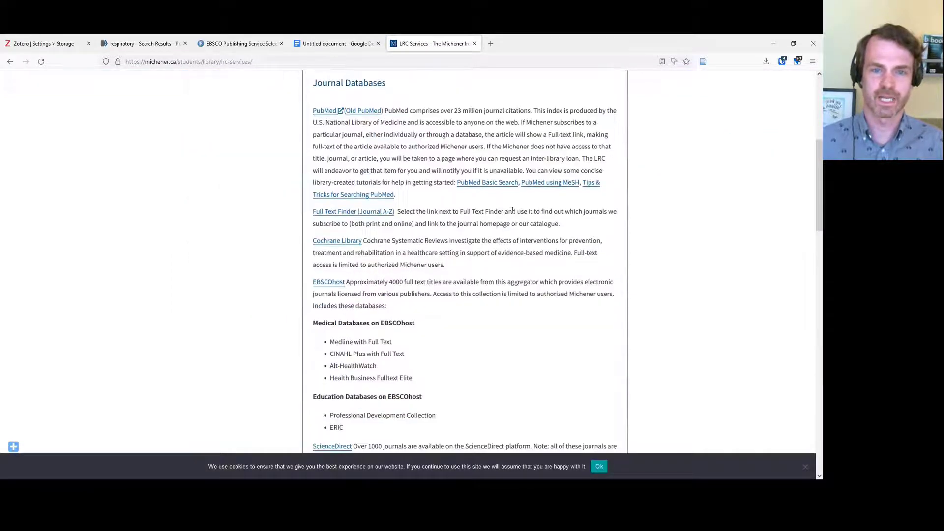
pyautogui.click(323, 284)
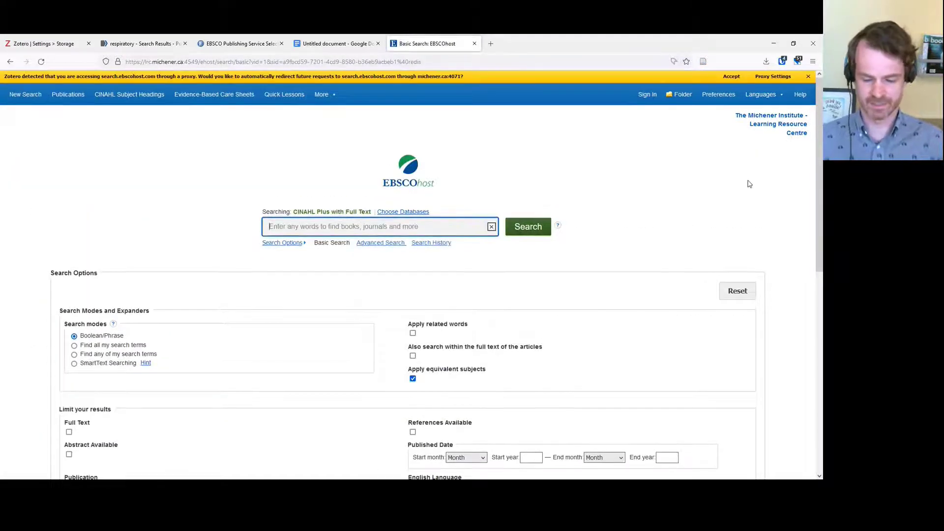
# Search 'respiratory', dismiss the item selector, and open the cardio-vascular risk assessment protocol's record
pyautogui.write('res')
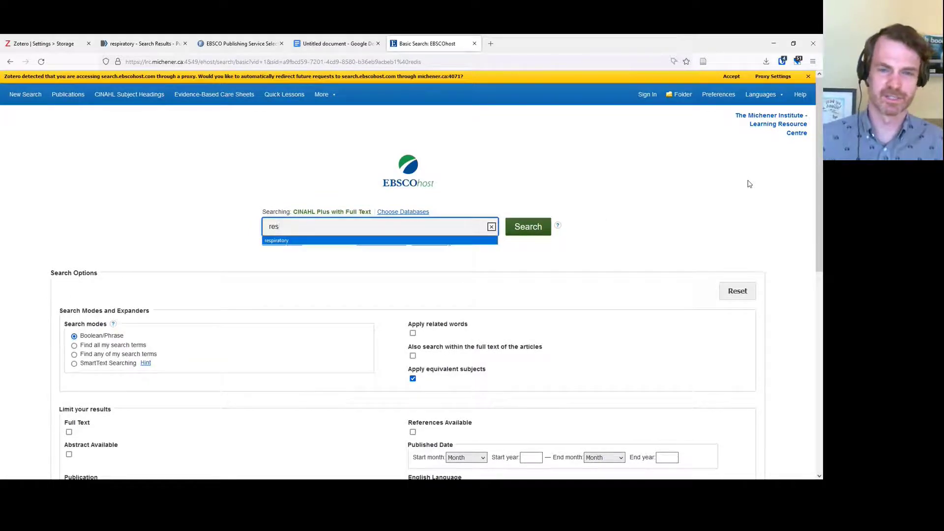
pyautogui.press('Down')
pyautogui.press('Return')
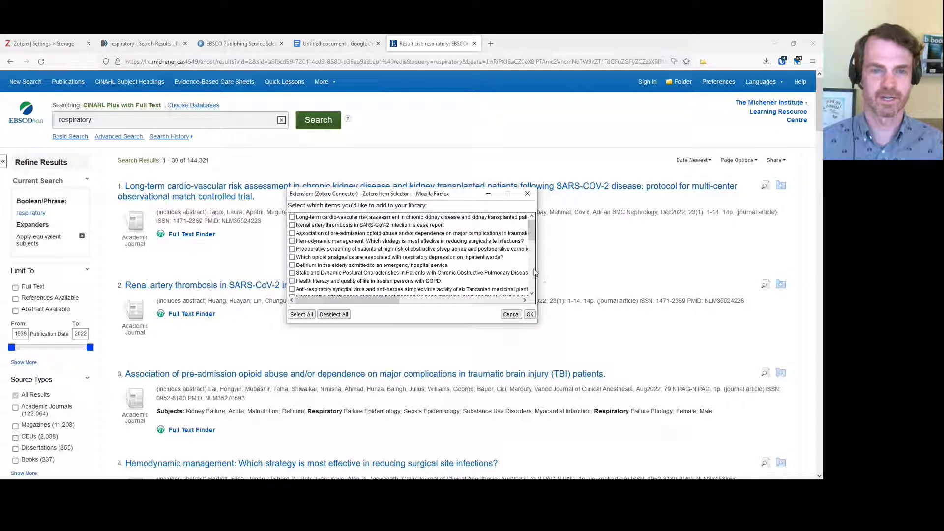
pyautogui.click(511, 315)
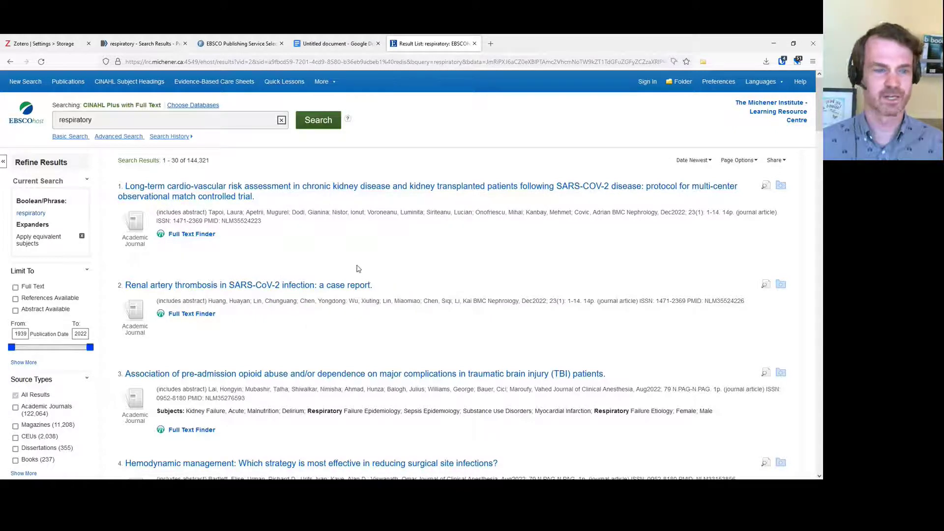
pyautogui.click(237, 200)
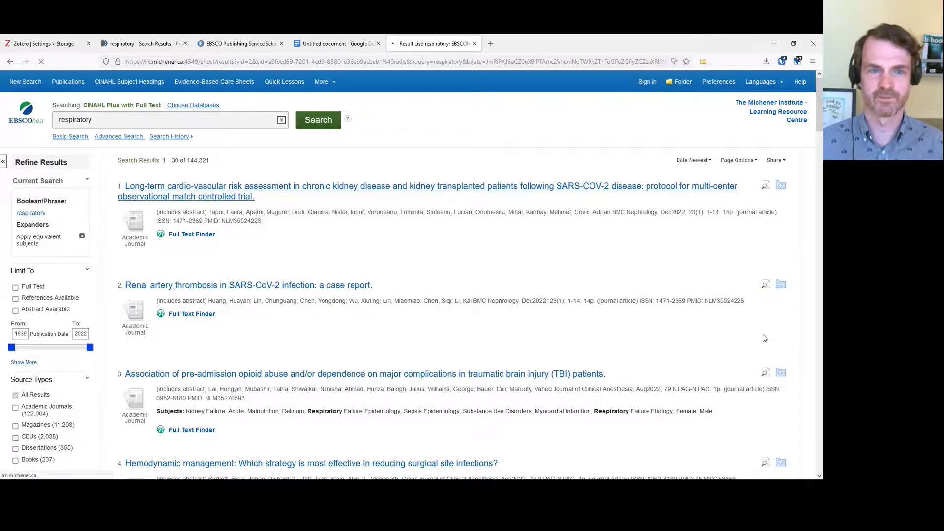
# Save the cardio-vascular risk assessment protocol to Workshop and confirm it appears among the five items
pyautogui.click(702, 62)
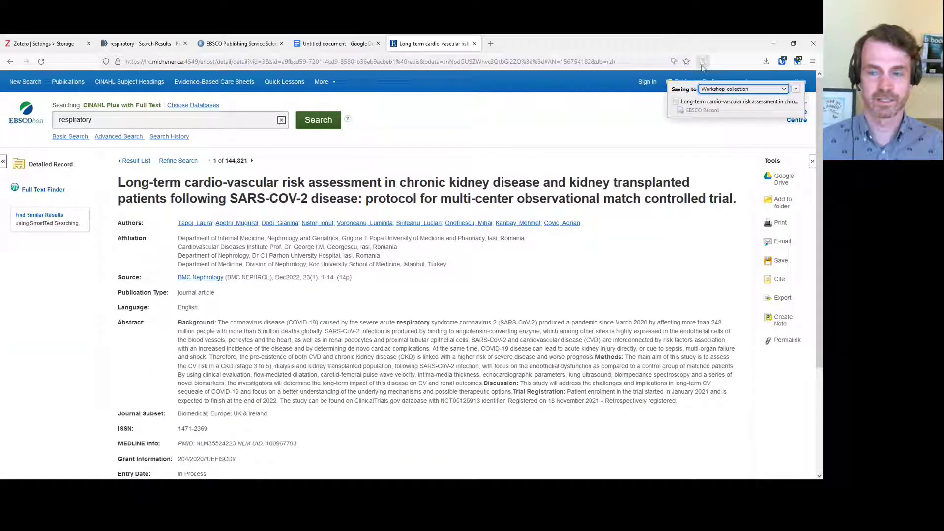
pyautogui.hotkey('alt', 'Tab')
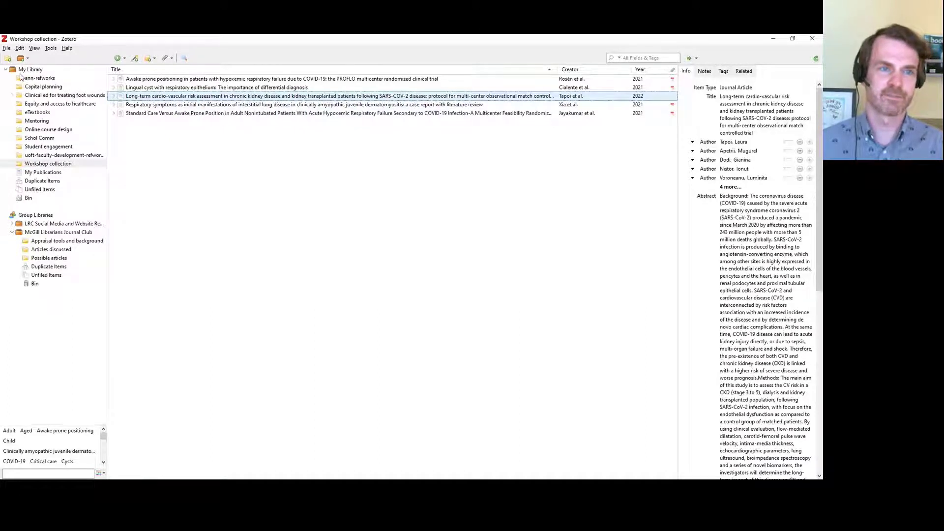
pyautogui.click(18, 164)
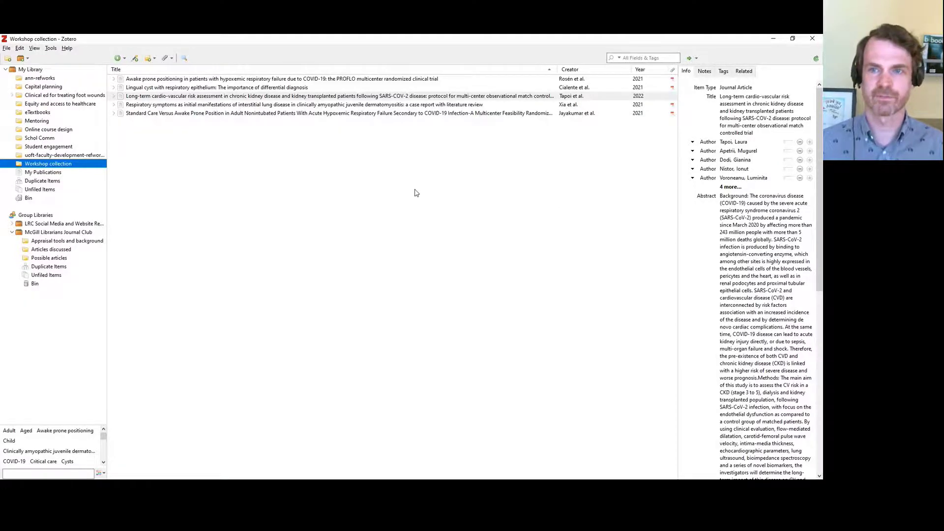
pyautogui.hotkey('alt', 'Tab')
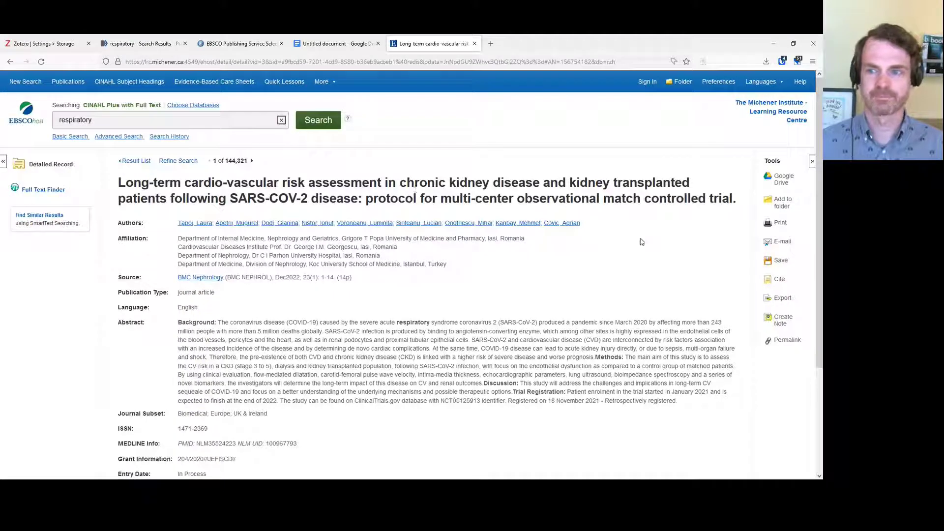
# Check the EBSCOhost folder, then open Export Manager for the cardio-vascular risk protocol in RIS format
pyautogui.click(10, 62)
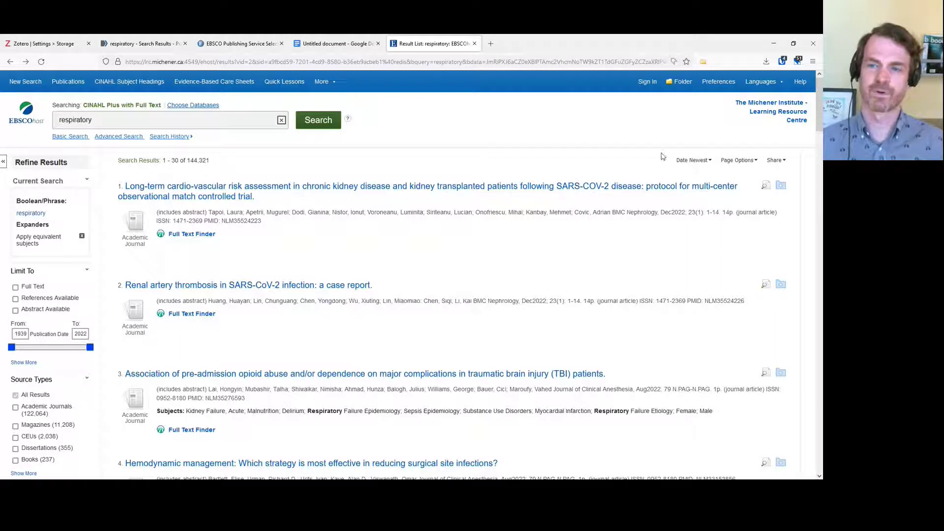
pyautogui.click(681, 81)
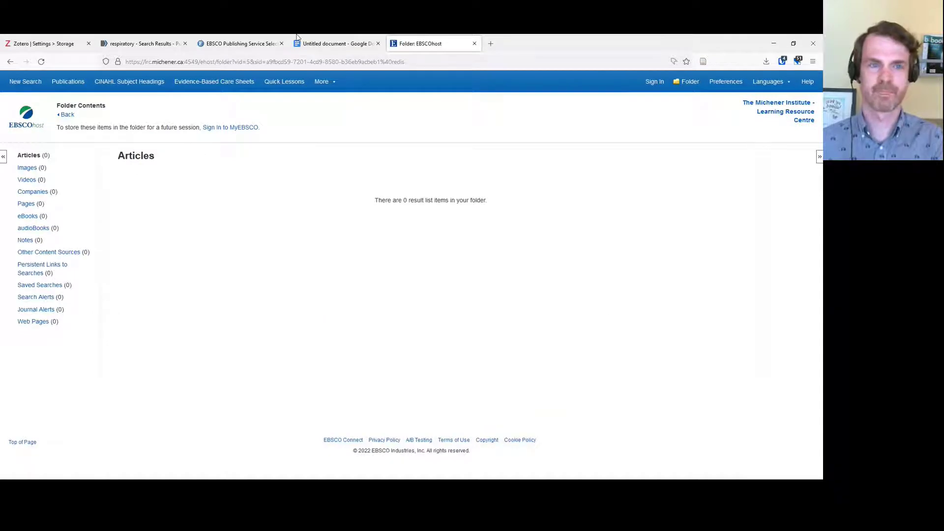
pyautogui.click(9, 62)
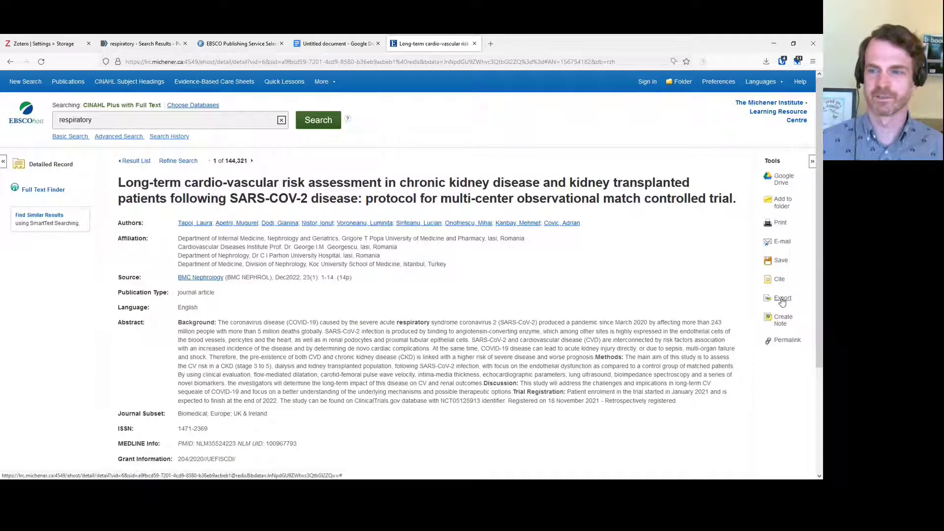
pyautogui.click(782, 299)
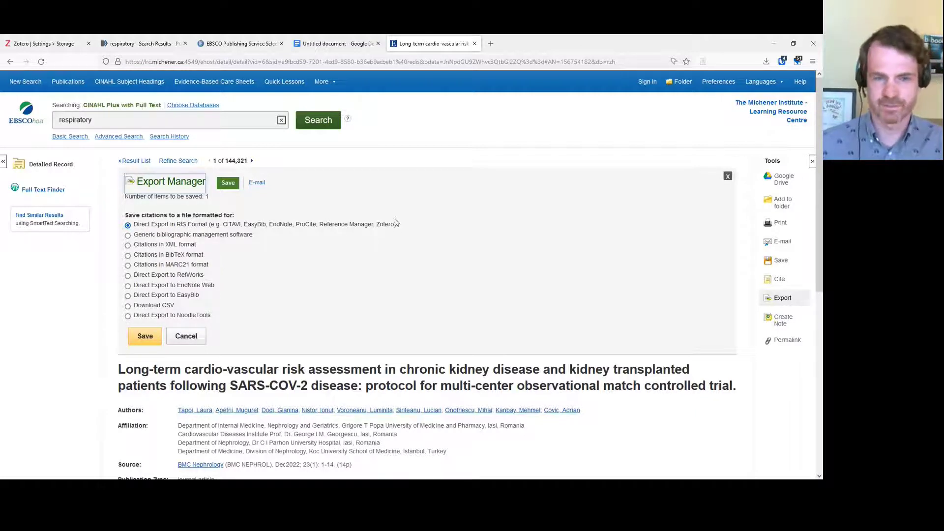
# Save the RIS export, cancel Zotero's import of it, close downloads, and return to Zotero
pyautogui.click(146, 337)
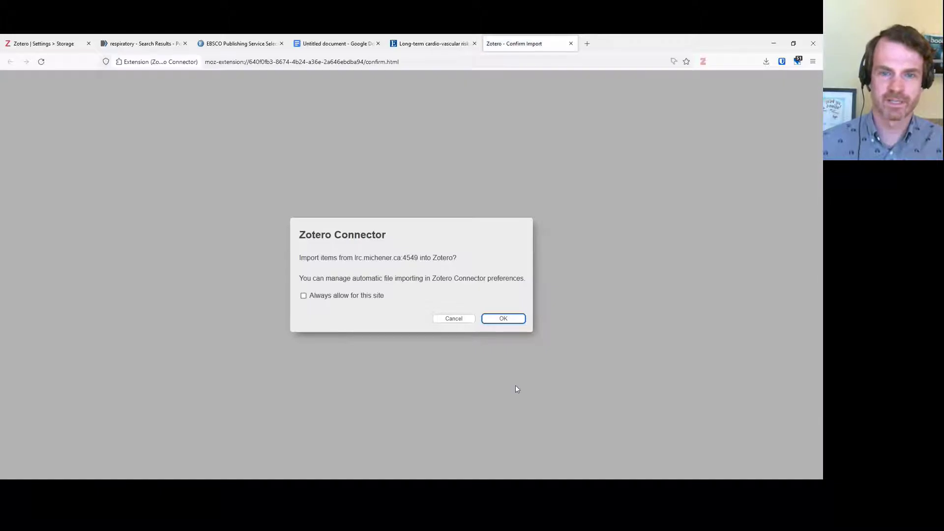
pyautogui.click(450, 319)
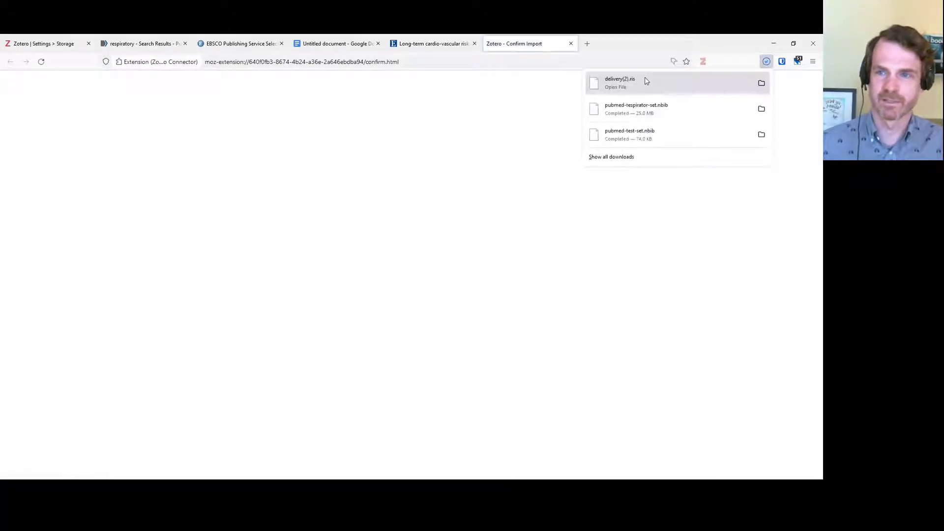
pyautogui.click(634, 46)
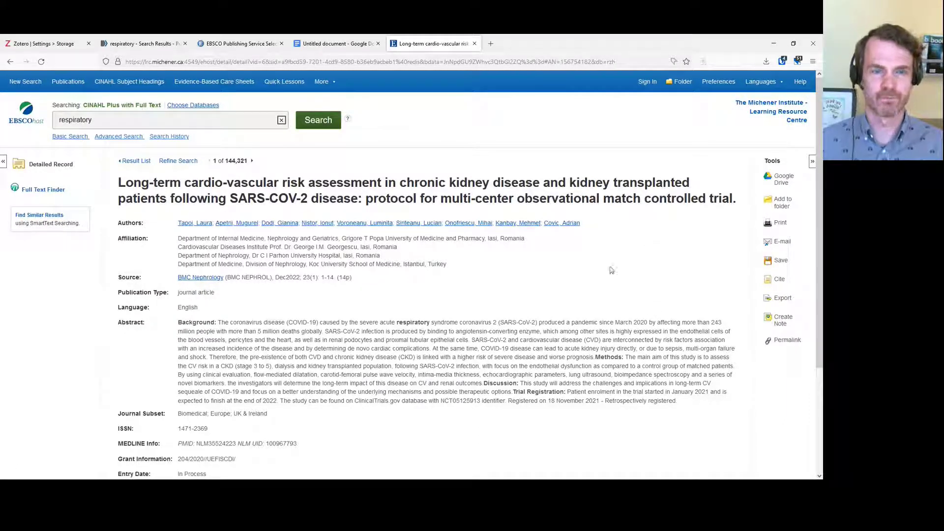
pyautogui.hotkey('alt', 'Tab')
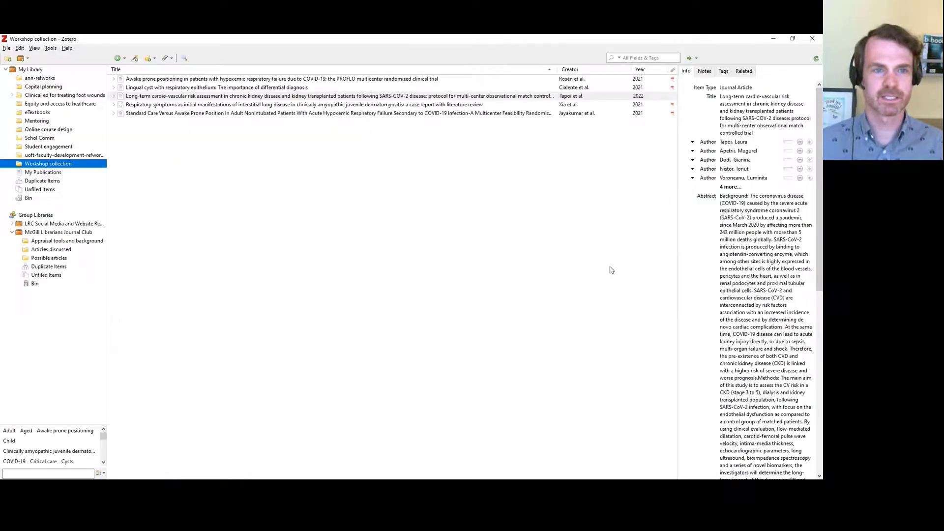
# Select the cardio-vascular risk article and dismiss the Add Item by Identifier box unused
pyautogui.click(176, 146)
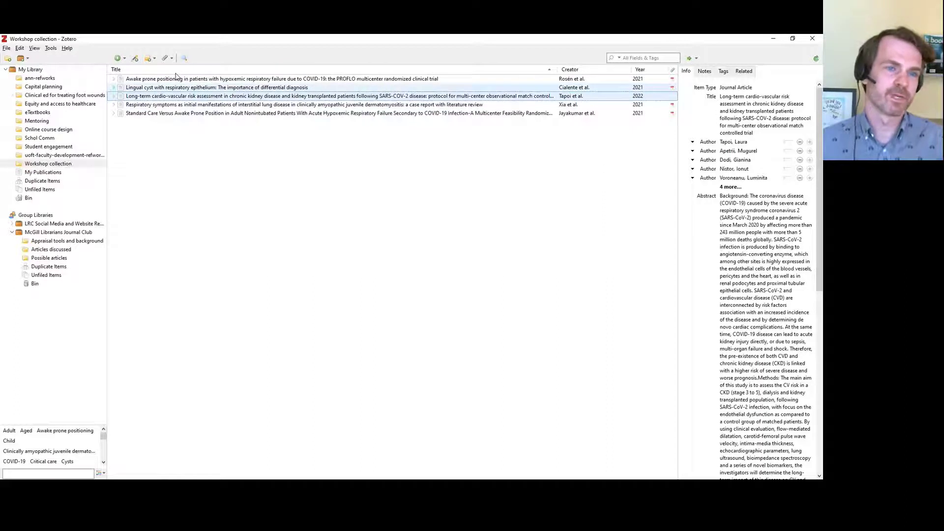
pyautogui.click(135, 58)
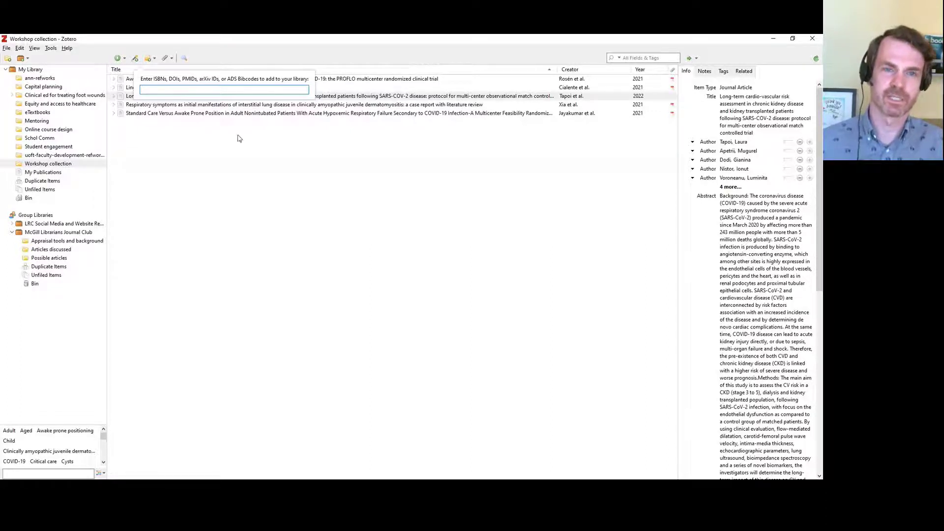
pyautogui.click(272, 164)
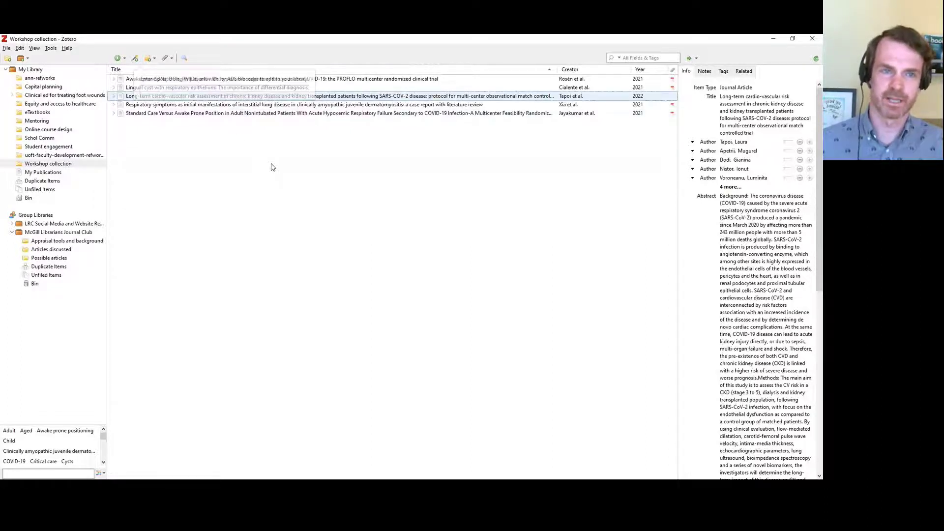
# Create a new blank Journal Article item in the Workshop collection
pyautogui.click(120, 60)
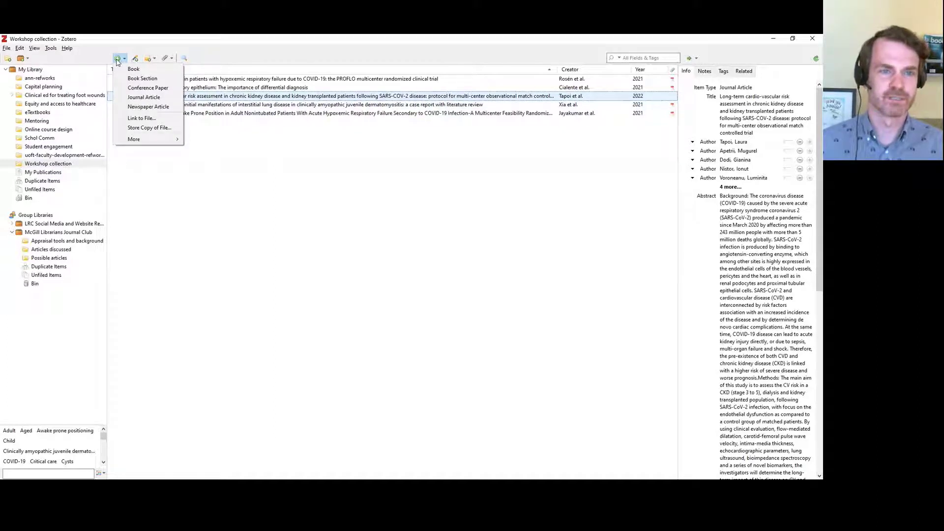
pyautogui.moveTo(169, 143)
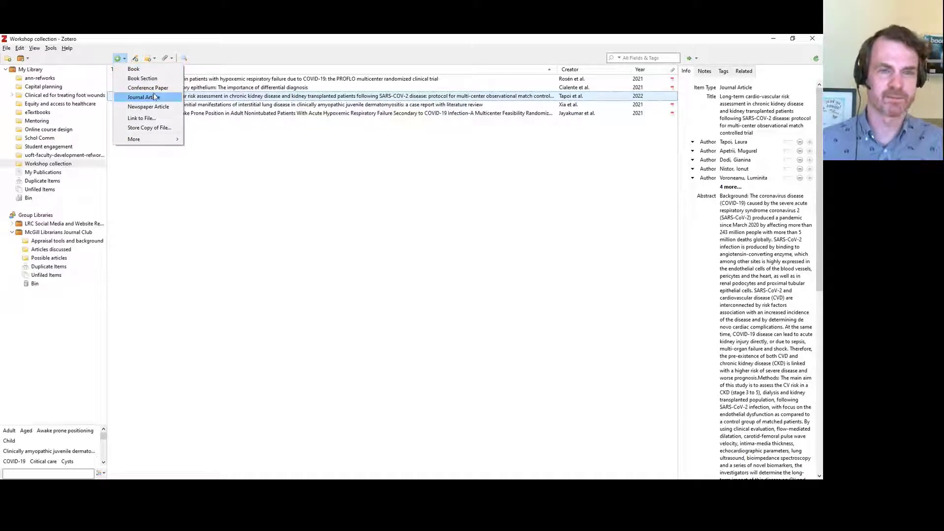
pyautogui.press('Escape')
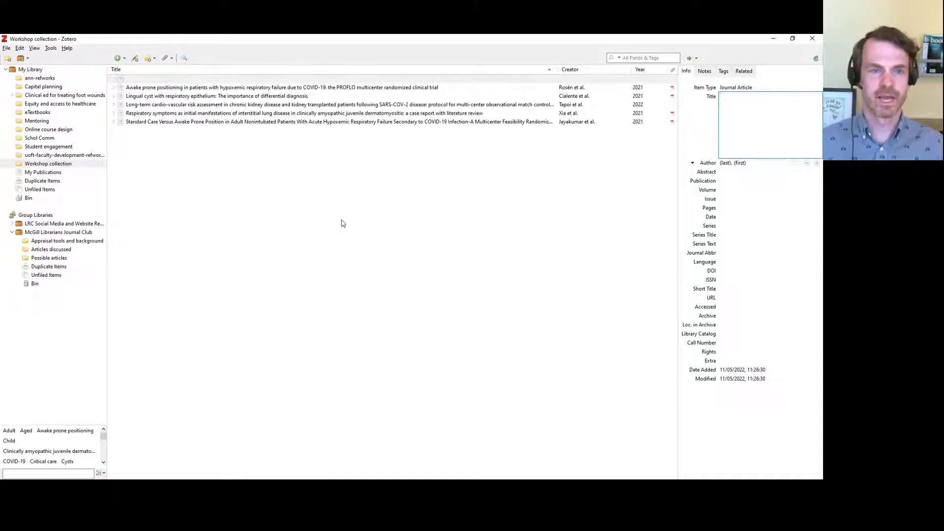
pyautogui.hotkey('alt', 'Tab')
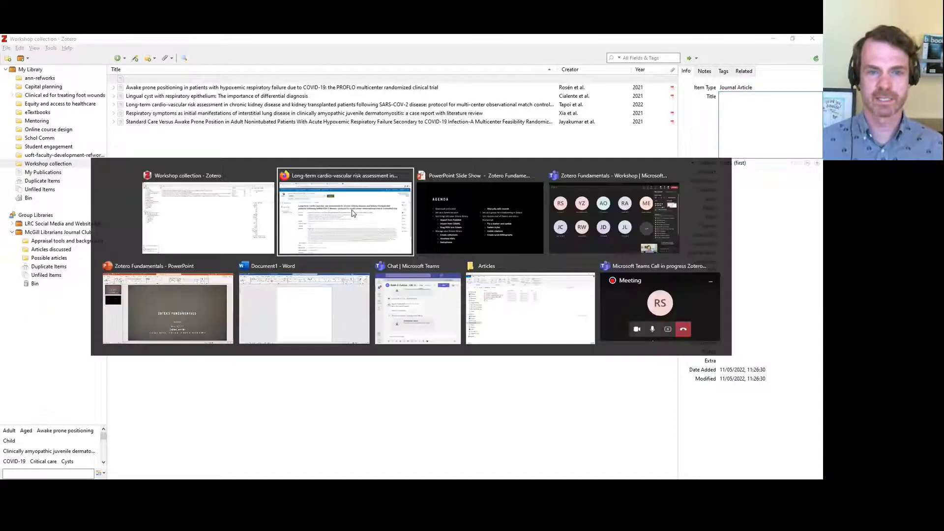
# Select all five PDFs in the Articles folder and drag them into Zotero's Workshop item list
pyautogui.click(585, 340)
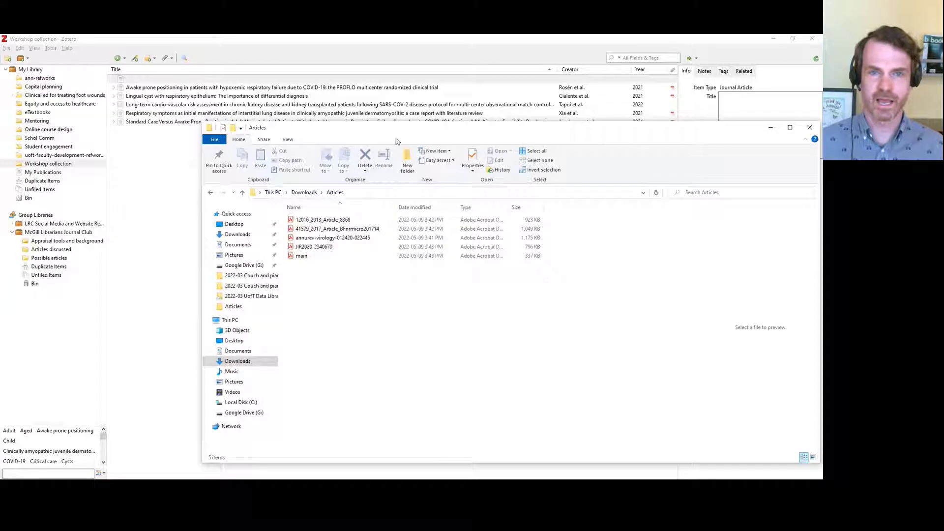
pyautogui.moveTo(394, 132); pyautogui.dragTo(520, 146)
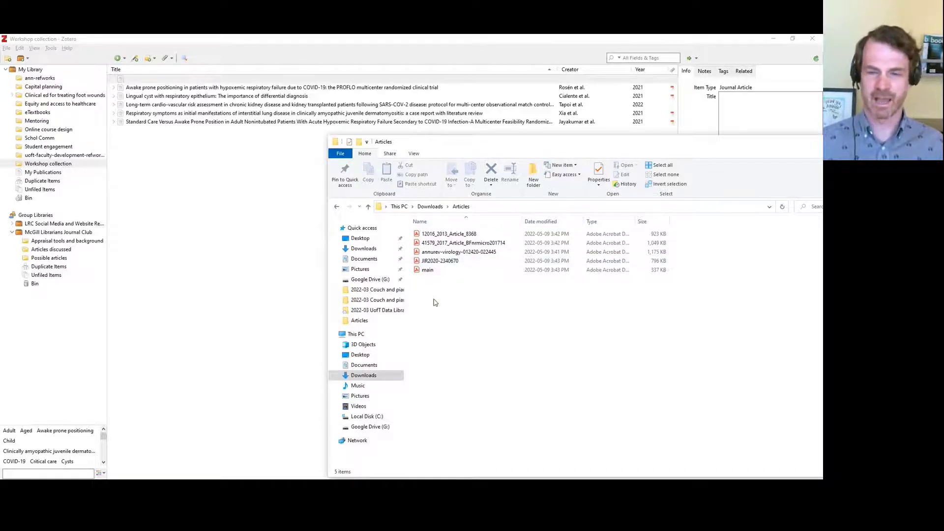
pyautogui.click(422, 236)
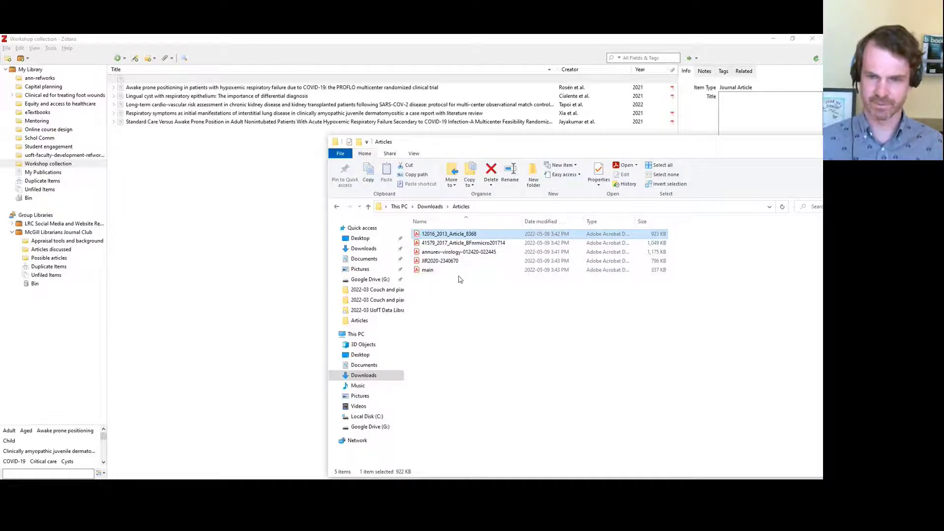
pyautogui.keyDown('shift'); pyautogui.click(422, 271); pyautogui.keyUp('shift')
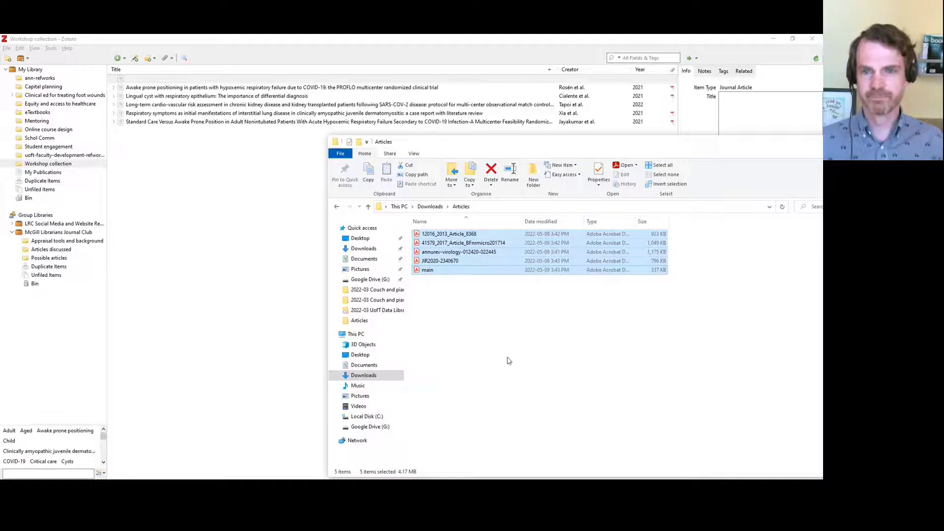
pyautogui.moveTo(552, 146); pyautogui.dragTo(659, 139)
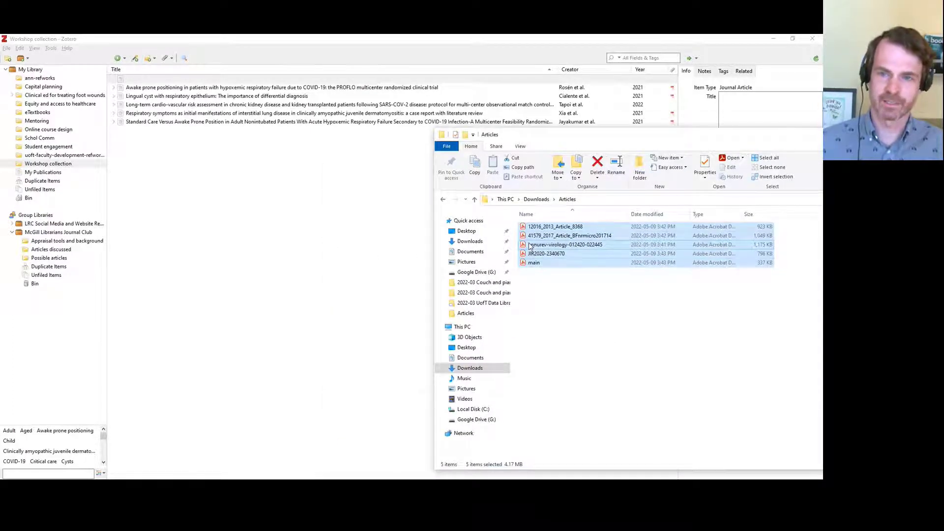
pyautogui.moveTo(530, 246); pyautogui.dragTo(315, 227)
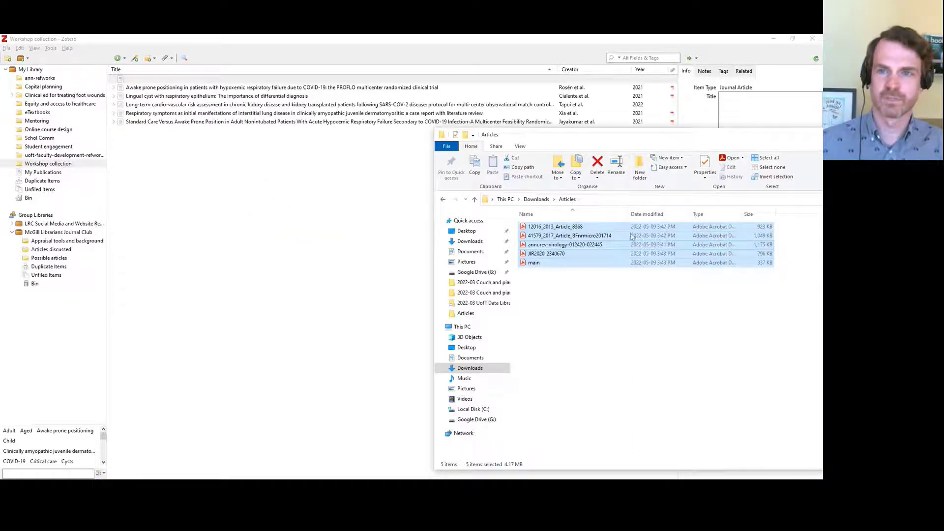
pyautogui.click(584, 40)
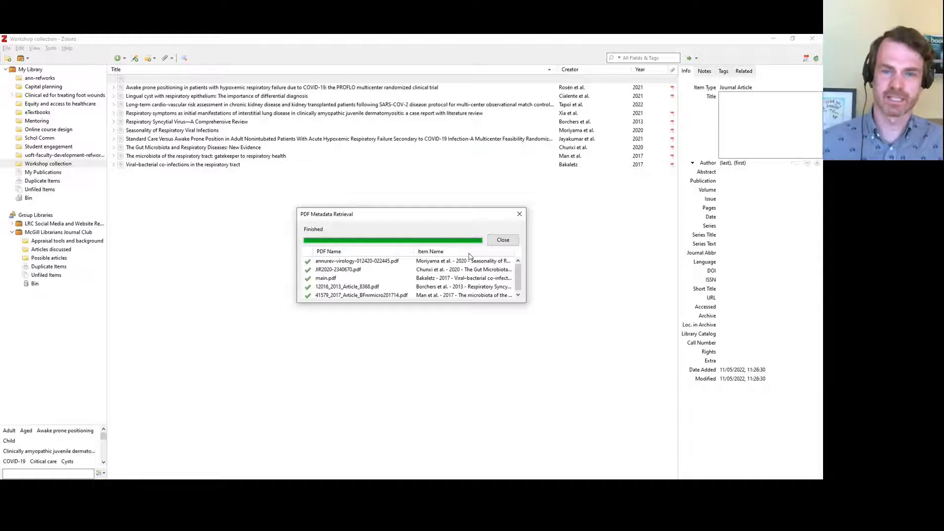
# Close the metadata retrieval results and expand the Lingual cyst record's attachments
pyautogui.click(504, 240)
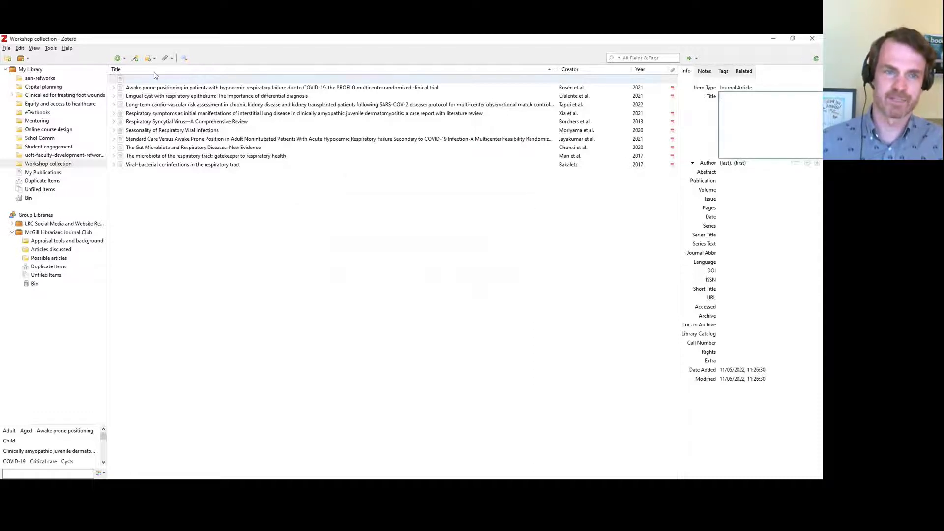
pyautogui.click(121, 98)
pyautogui.click(113, 97)
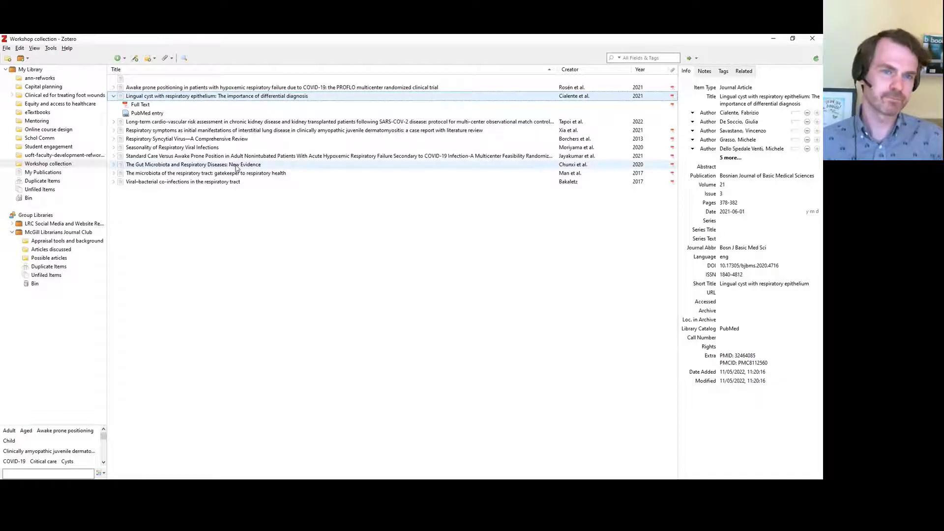
# Dismiss the Add Item by Identifier box and show My Library's 5079 items
pyautogui.click(135, 59)
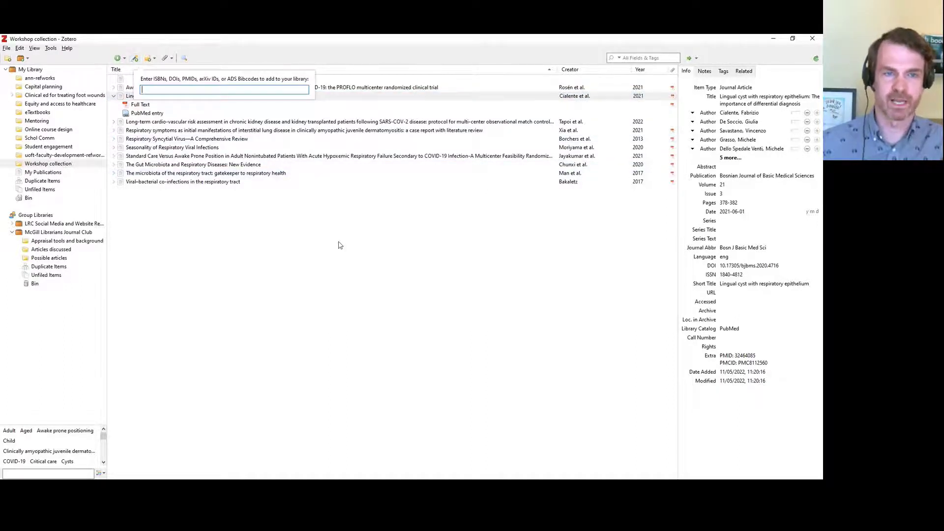
pyautogui.press('Escape')
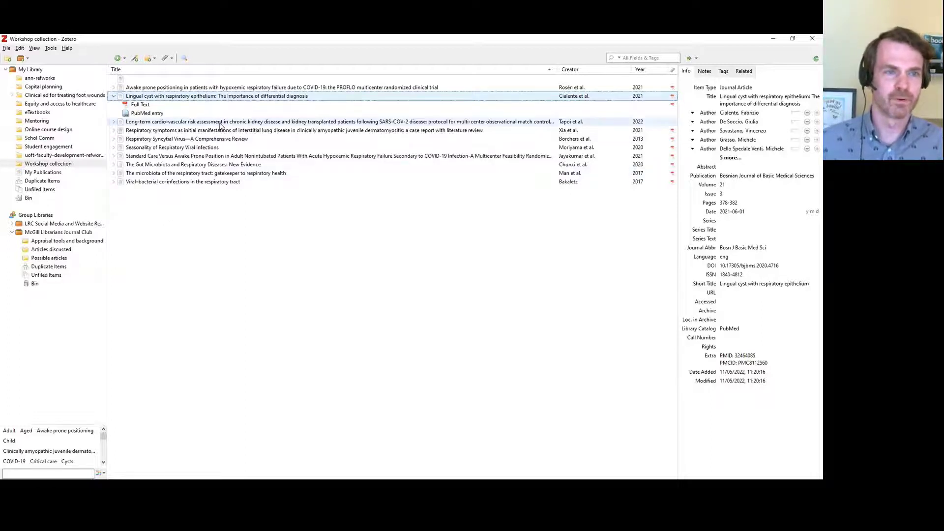
pyautogui.click(11, 70)
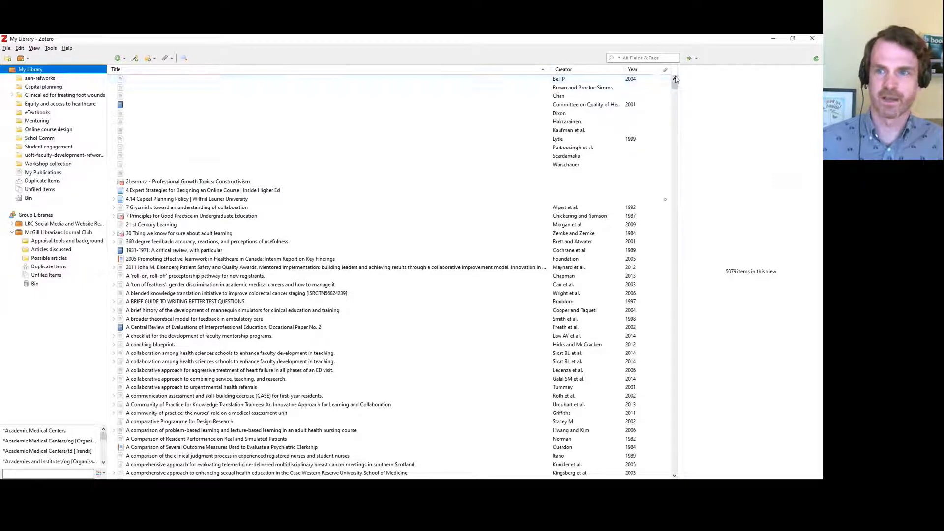
pyautogui.press('Tab')
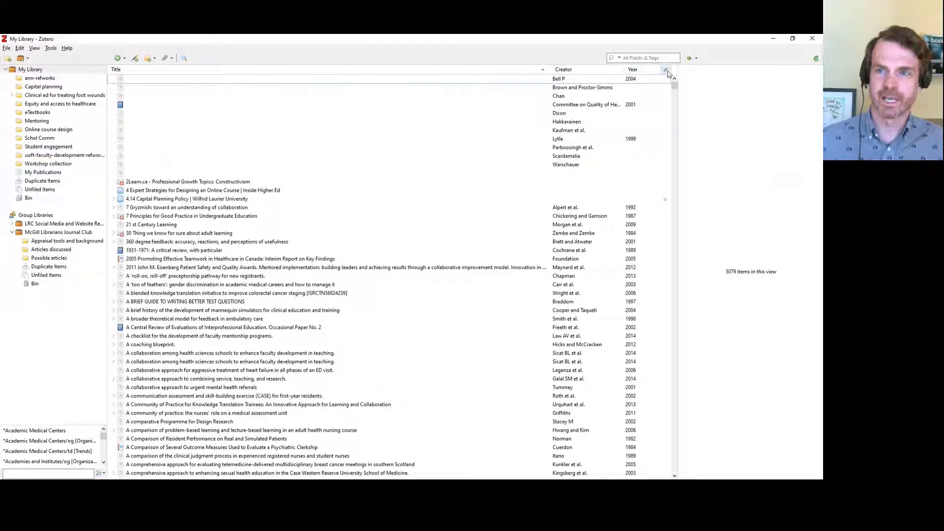
pyautogui.click(665, 70)
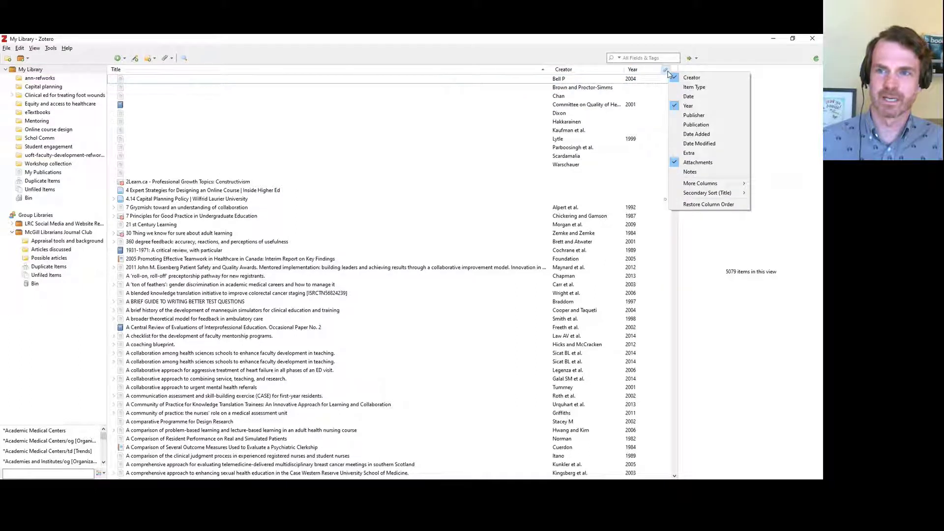
pyautogui.click(730, 97)
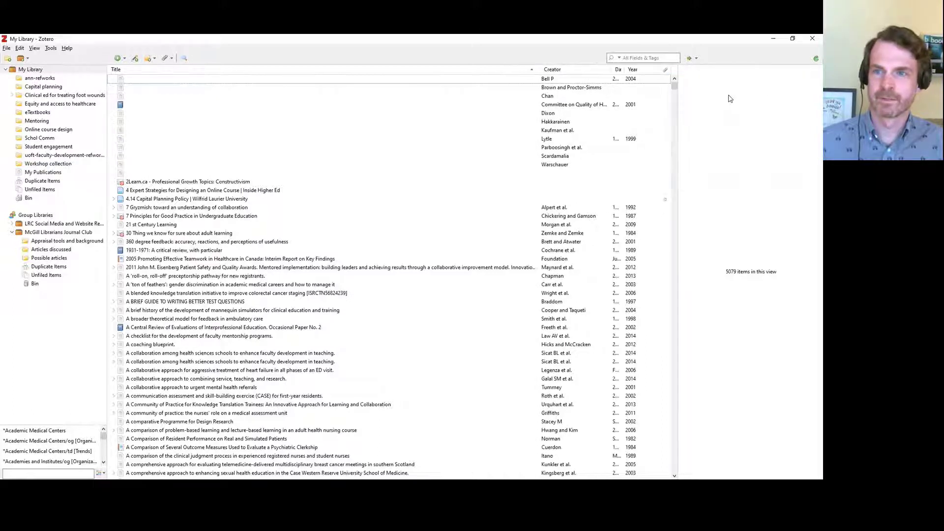
pyautogui.moveTo(596, 69); pyautogui.dragTo(595, 69)
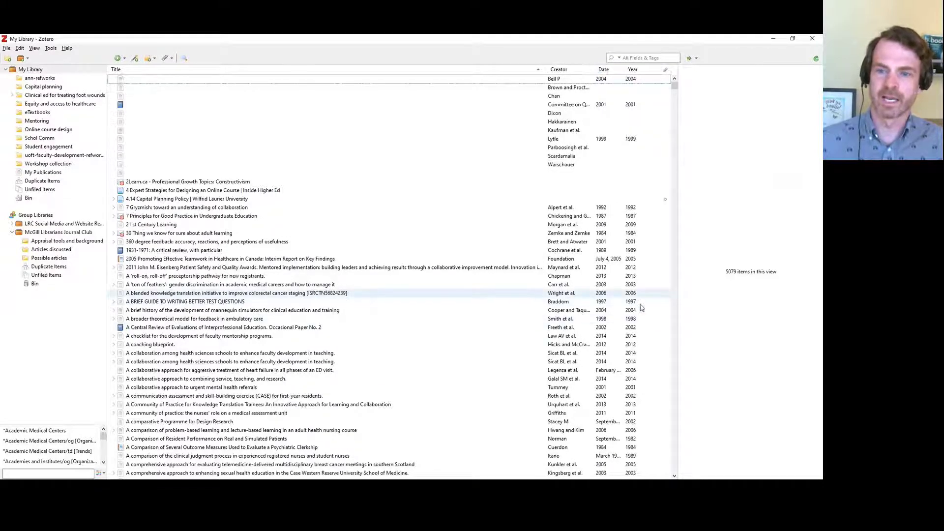
pyautogui.click(605, 261)
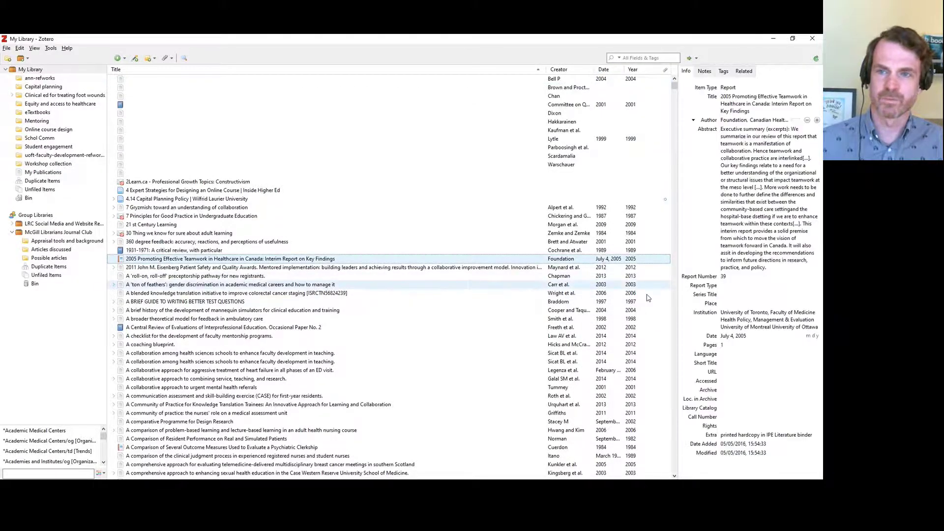
pyautogui.rightClick(610, 71)
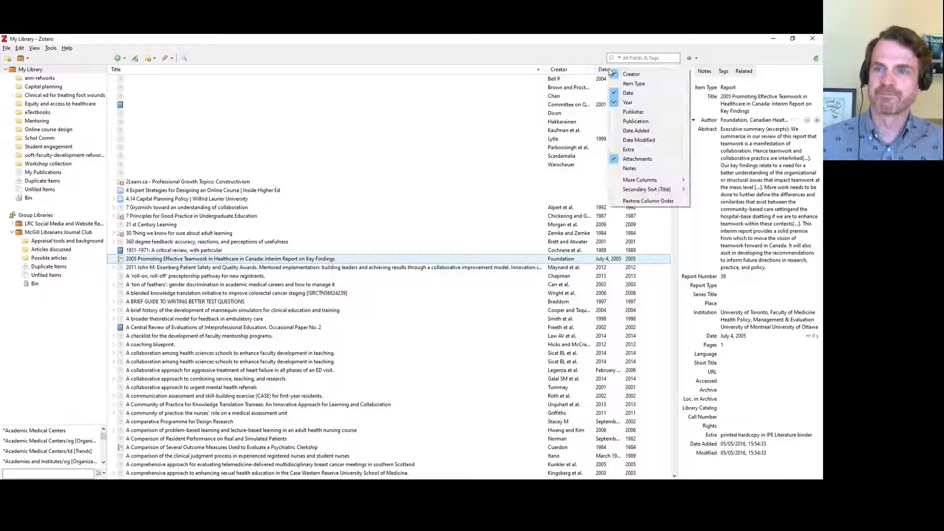
pyautogui.click(629, 93)
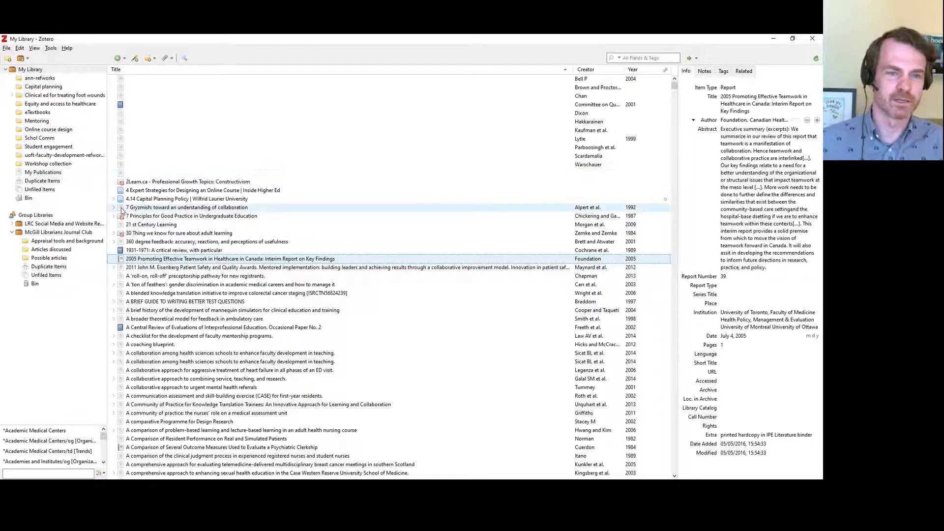
pyautogui.moveTo(122, 211); pyautogui.dragTo(20, 167)
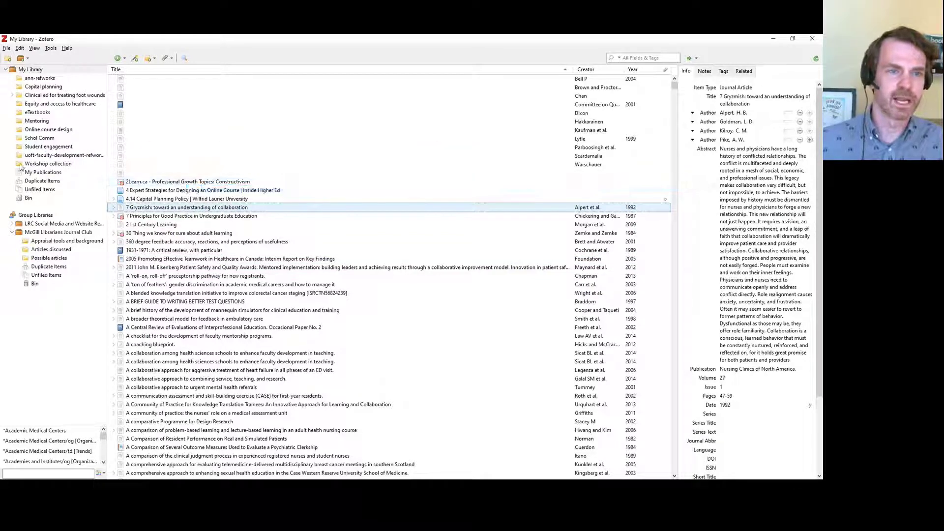
# Select the PROFLO awake prone positioning trial in Workshop and display its 20 tags
pyautogui.click(21, 167)
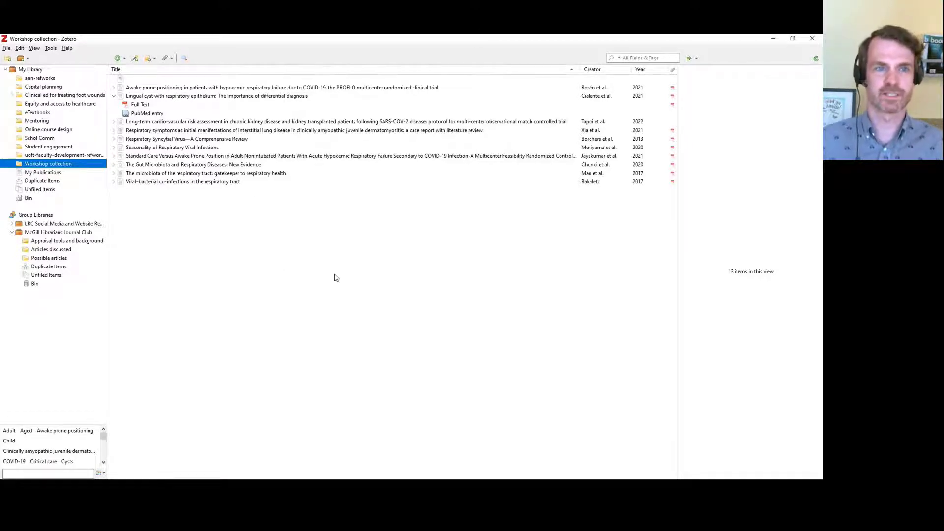
pyautogui.click(122, 88)
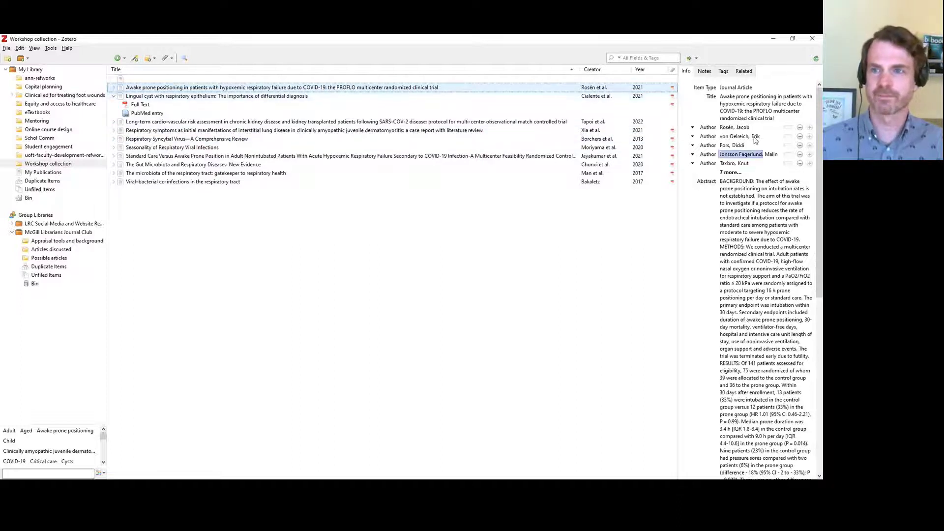
pyautogui.click(723, 70)
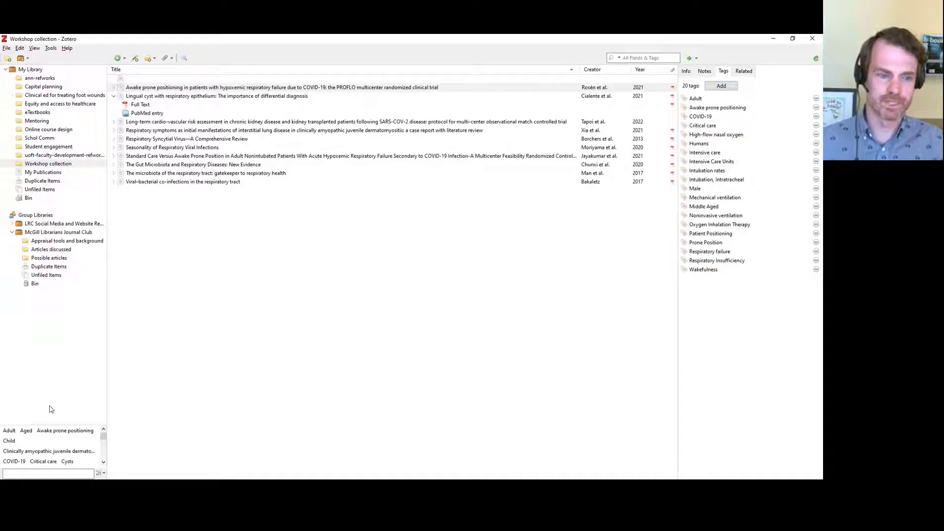
# Toggle the Critical care tag filter on and off, discard an empty tag, and show the record's notes
pyautogui.click(40, 462)
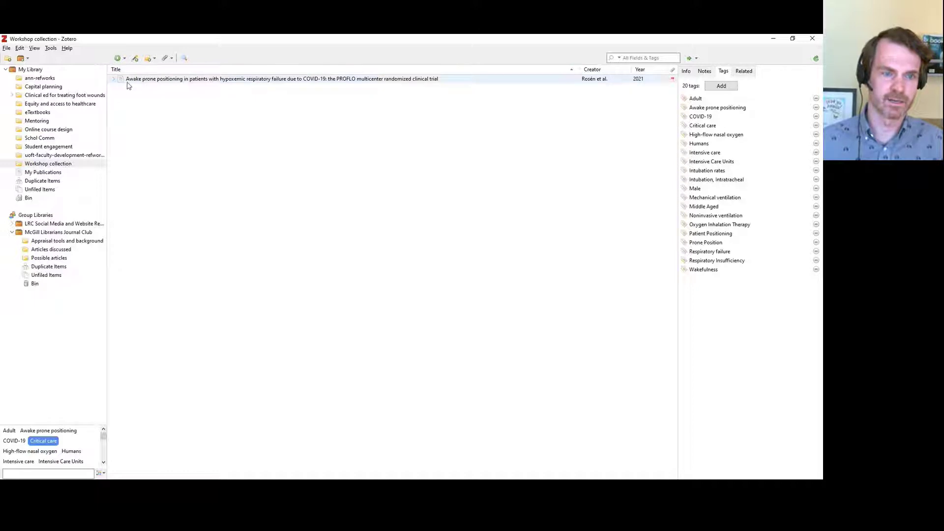
pyautogui.click(39, 442)
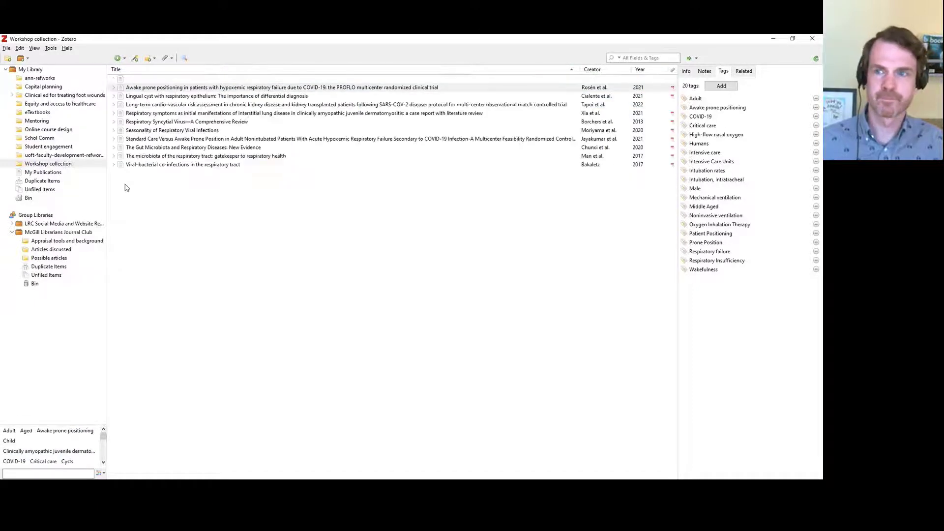
pyautogui.click(724, 92)
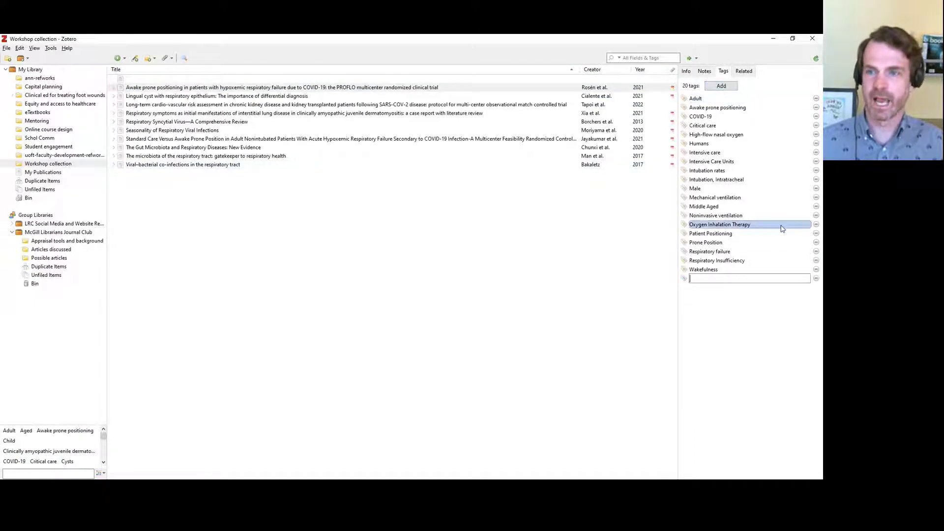
pyautogui.click(816, 278)
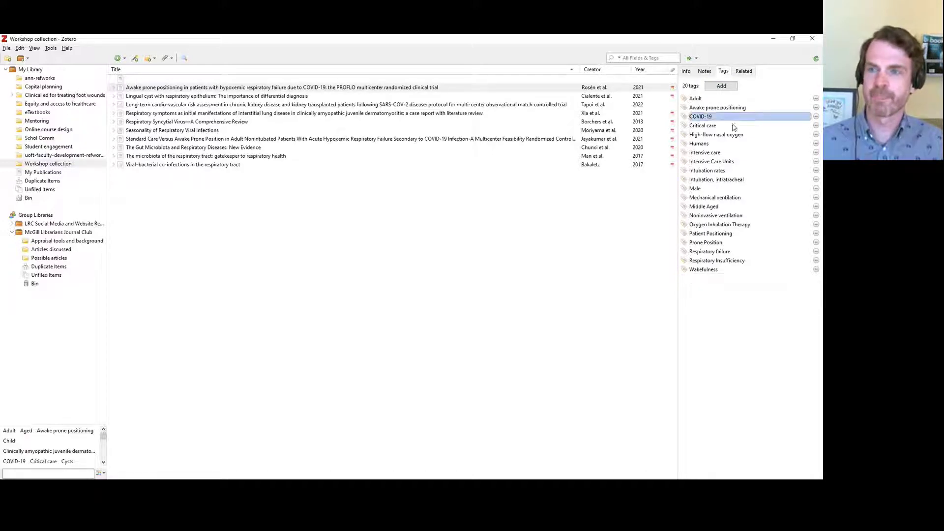
pyautogui.click(708, 72)
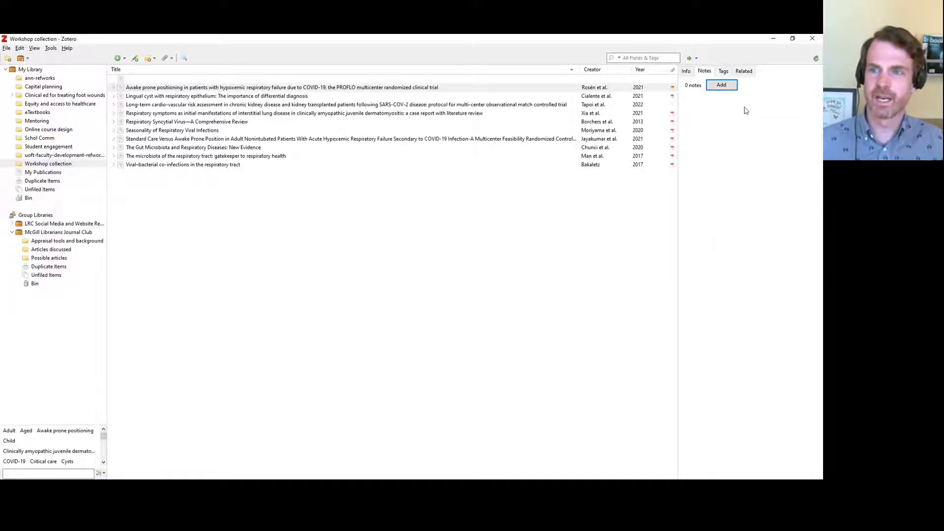
# Write the child note 'This is for systematic review.' and reselect it under the article
pyautogui.click(724, 89)
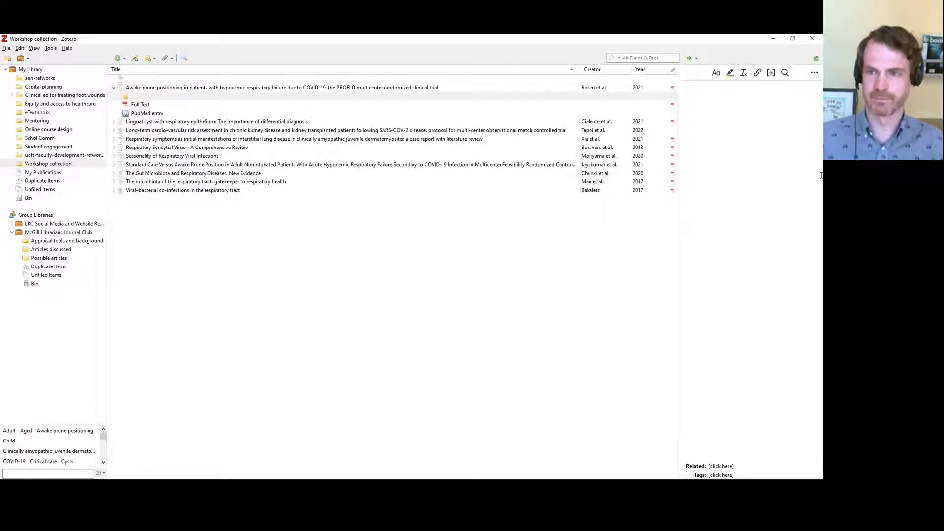
pyautogui.write('This is for systematic review.')
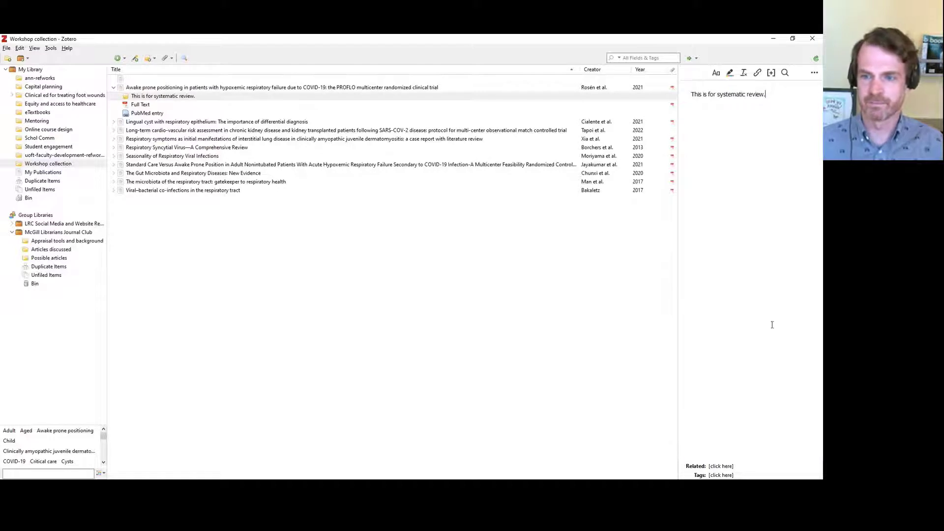
pyautogui.click(127, 105)
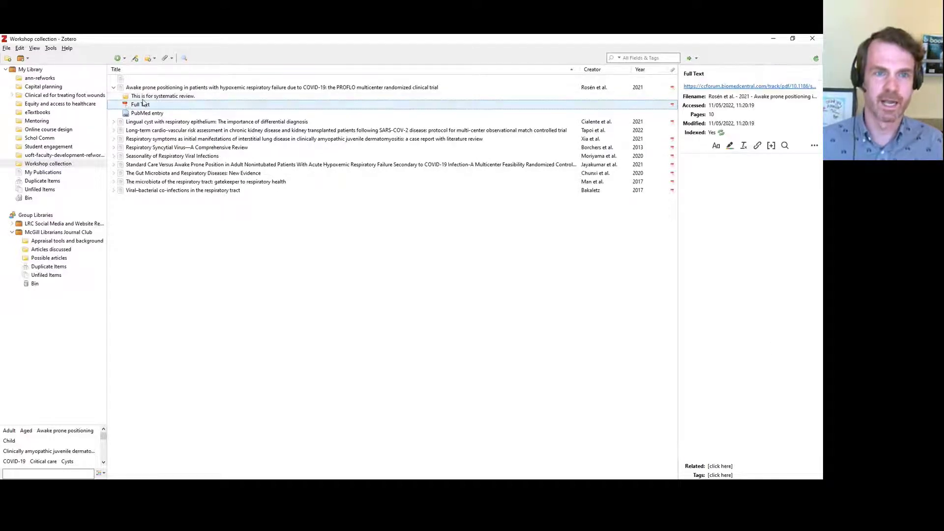
pyautogui.click(114, 88)
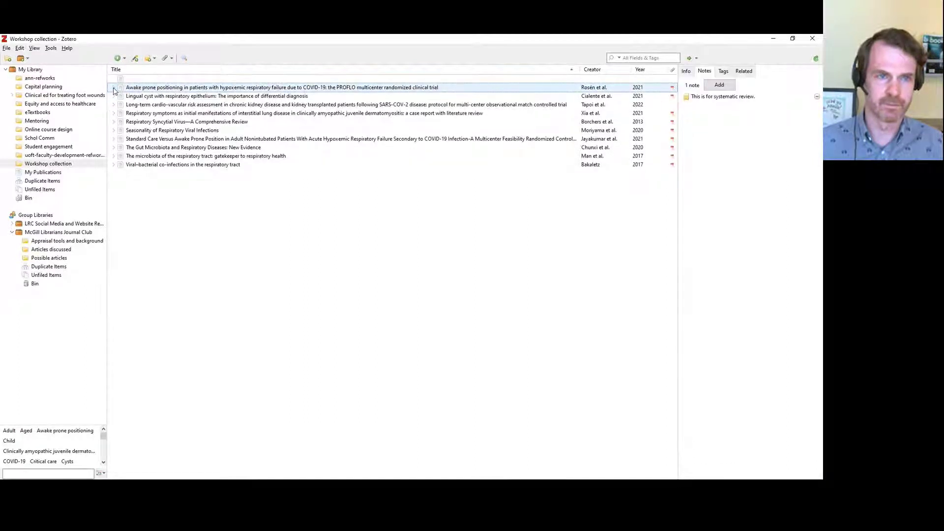
pyautogui.click(114, 88)
pyautogui.click(138, 96)
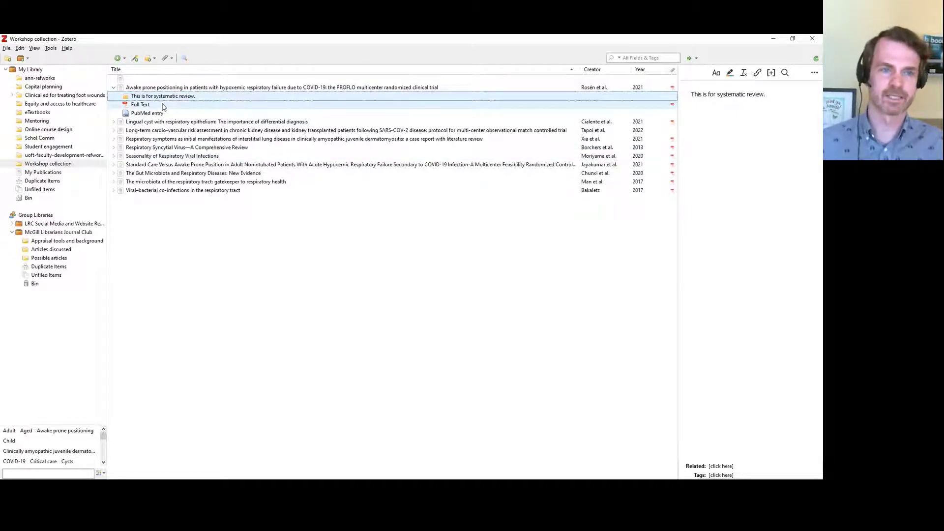
# Open the Full Text PDF in the reader, zoomed out and scrolled to page 2
pyautogui.doubleClick(140, 104)
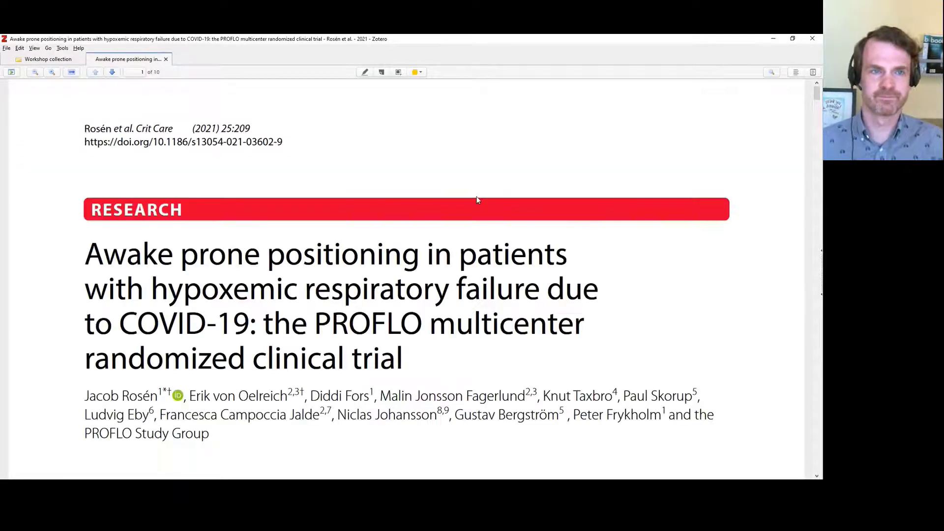
pyautogui.click(35, 72)
pyautogui.click(35, 73)
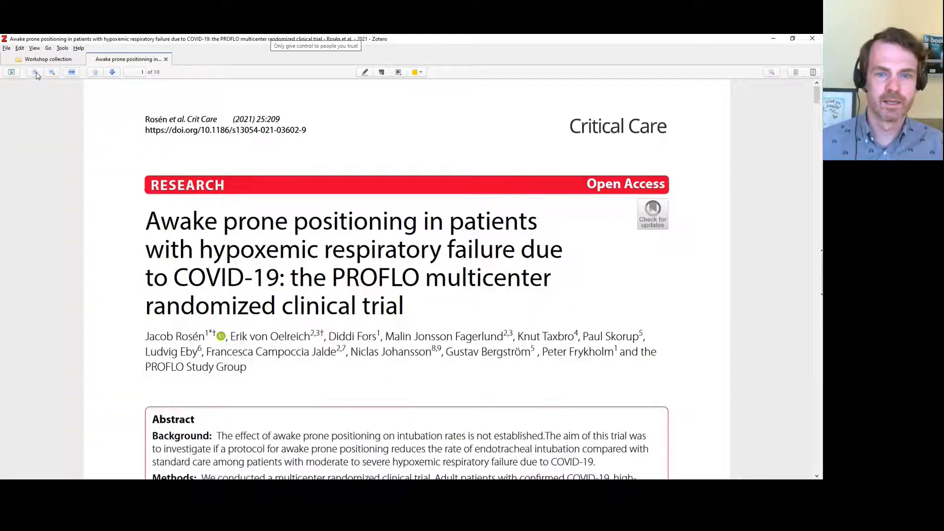
pyautogui.click(35, 73)
pyautogui.click(35, 73)
pyautogui.click(35, 73)
pyautogui.scroll(-2, 644, 243)
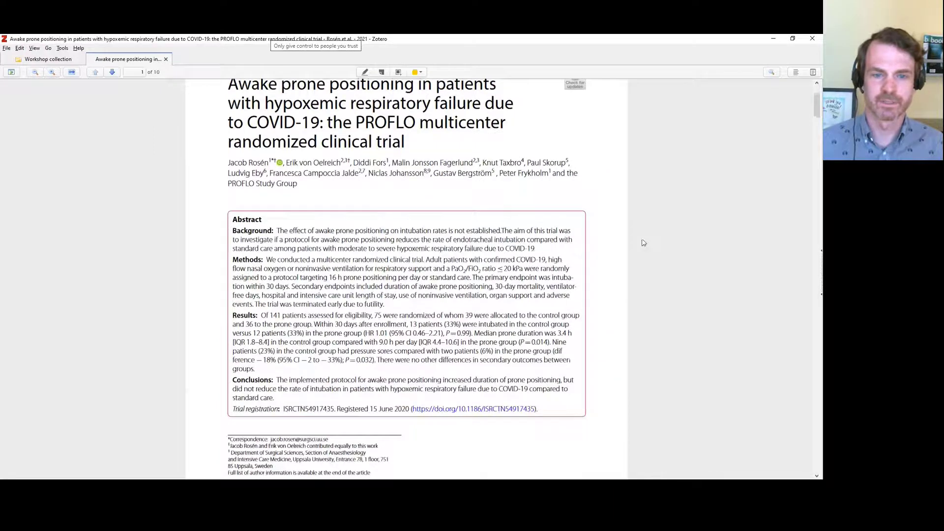
pyautogui.scroll(-10, 642, 240)
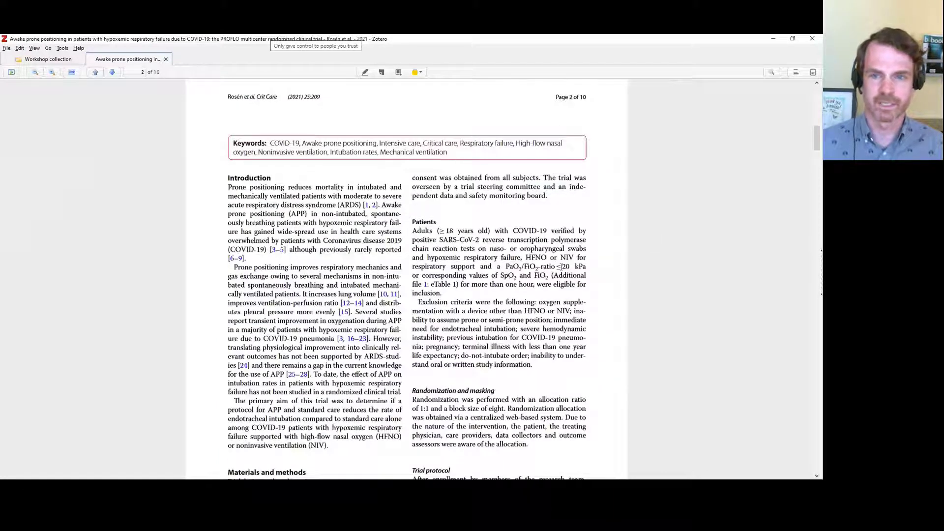
# Highlight the trial-oversight sentence and add the comment 'Important for systematic review.' below it
pyautogui.click(364, 73)
pyautogui.moveTo(544, 175); pyautogui.dragTo(550, 195)
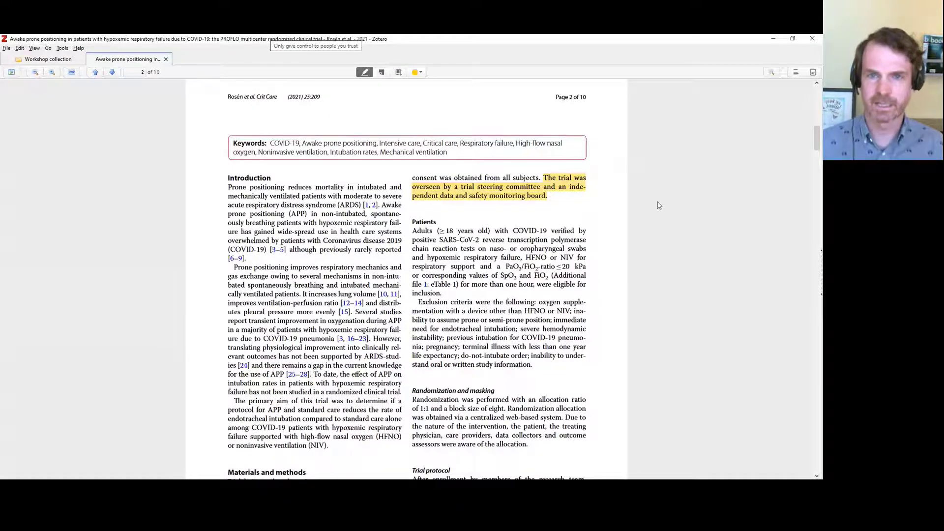
pyautogui.click(382, 73)
pyautogui.click(558, 194)
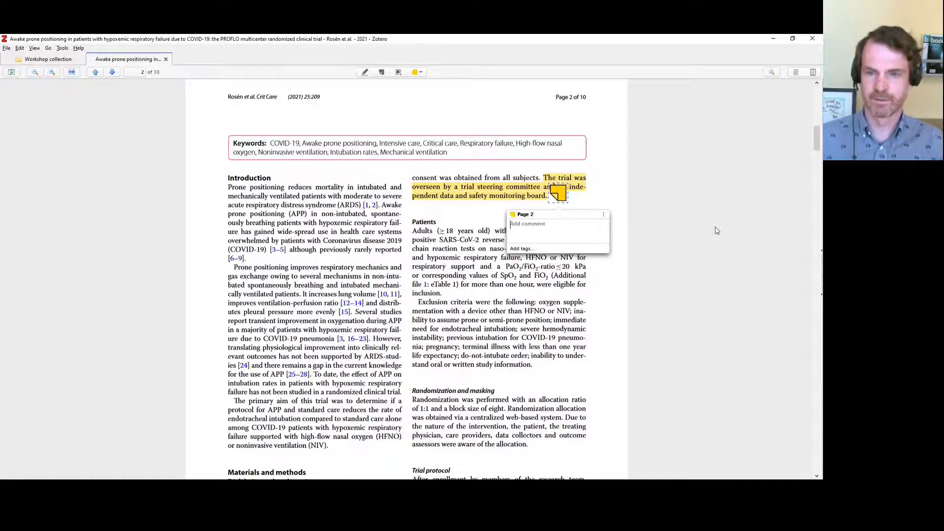
pyautogui.write('Important for systematic review.')
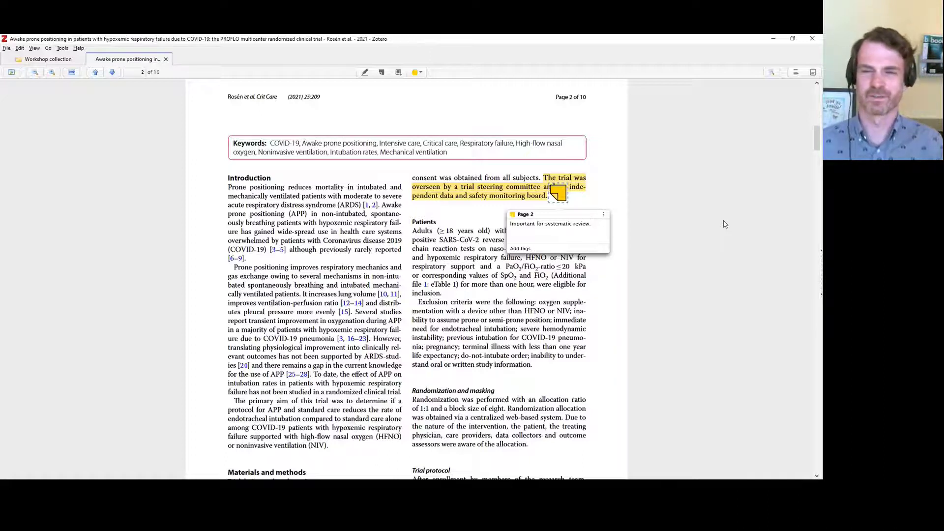
pyautogui.click(663, 221)
pyautogui.moveTo(558, 194); pyautogui.dragTo(576, 209)
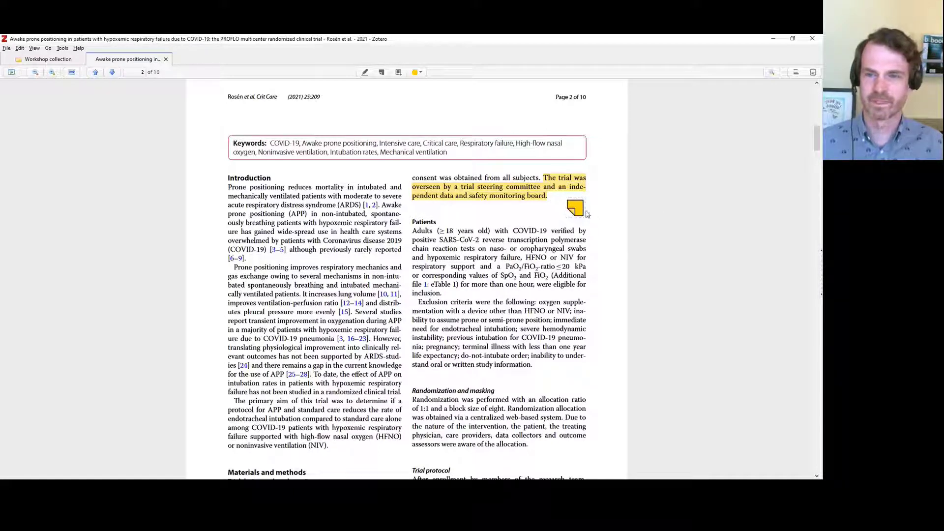
# Reopen the sticky note to check its comment, then scroll toward page 4
pyautogui.click(577, 209)
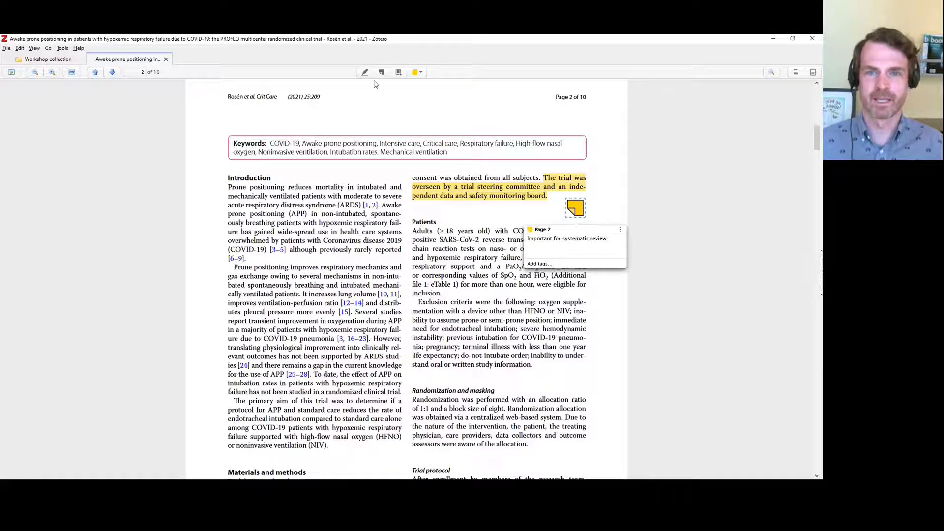
pyautogui.scroll(-4, 585, 272)
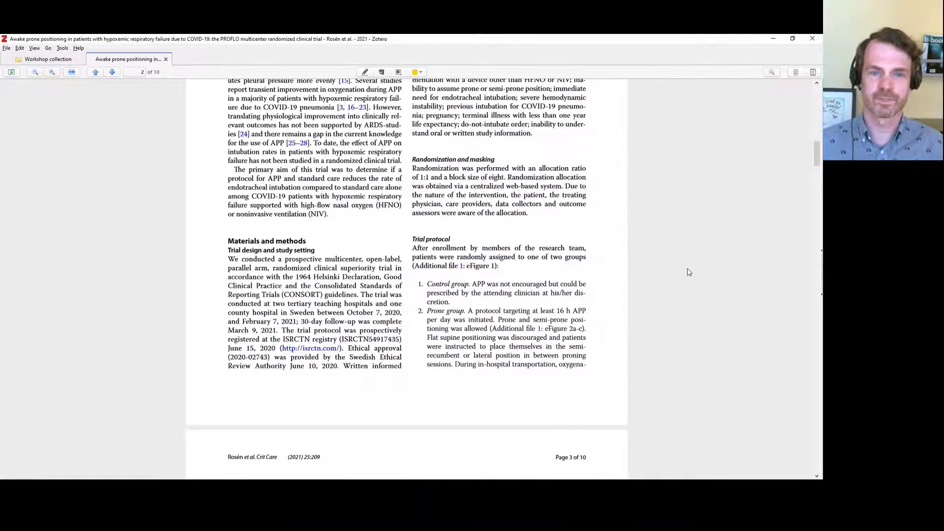
pyautogui.scroll(3, 590, 194)
pyautogui.scroll(-1, 590, 195)
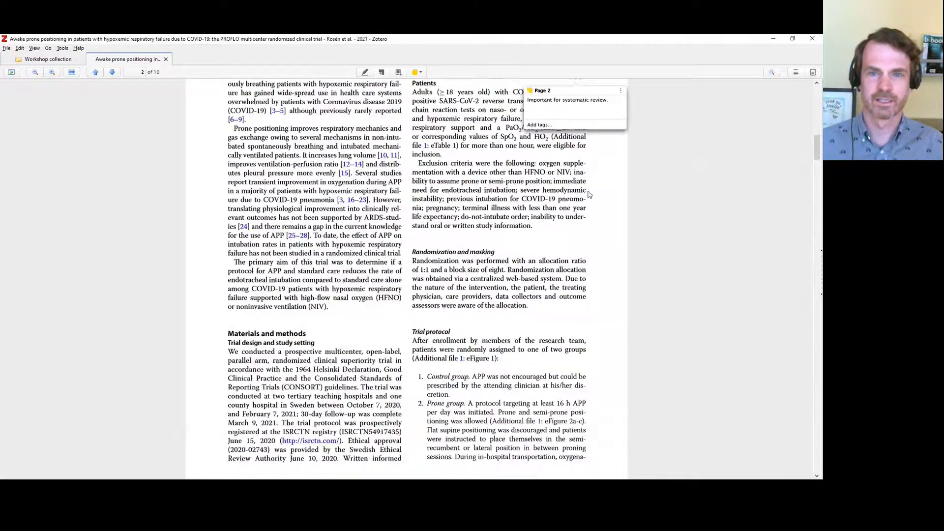
pyautogui.scroll(-2, 590, 194)
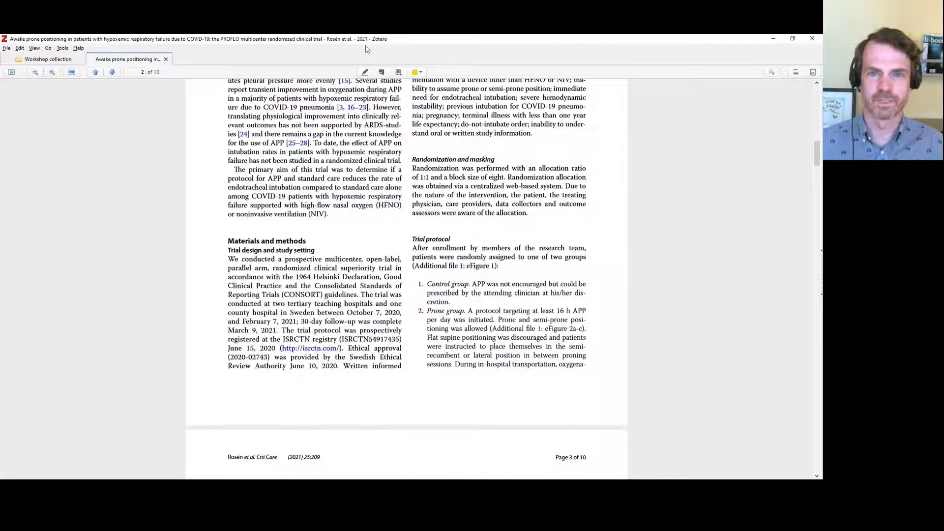
# Frame the page 4 enrollment flow diagram with a yellow area selection
pyautogui.click(399, 73)
pyautogui.scroll(-10, 660, 221)
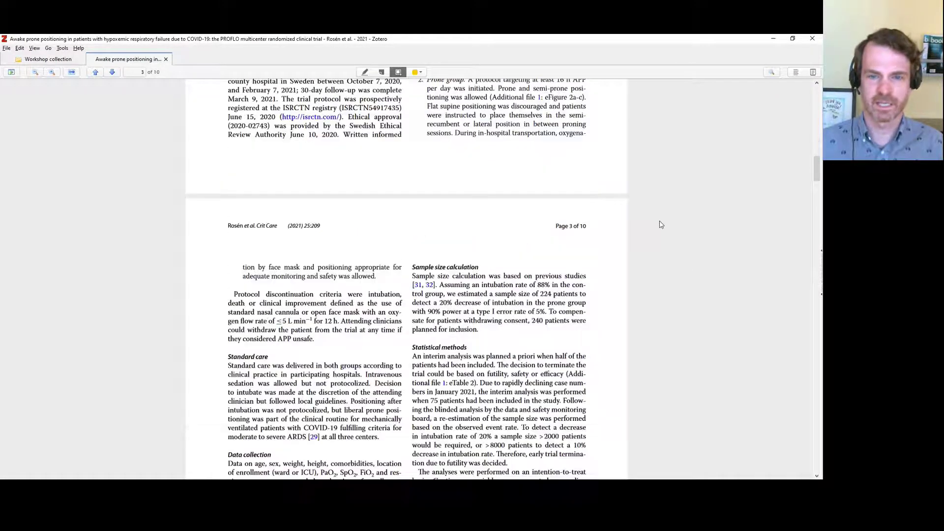
pyautogui.scroll(4, 661, 218)
pyautogui.scroll(-1, 661, 218)
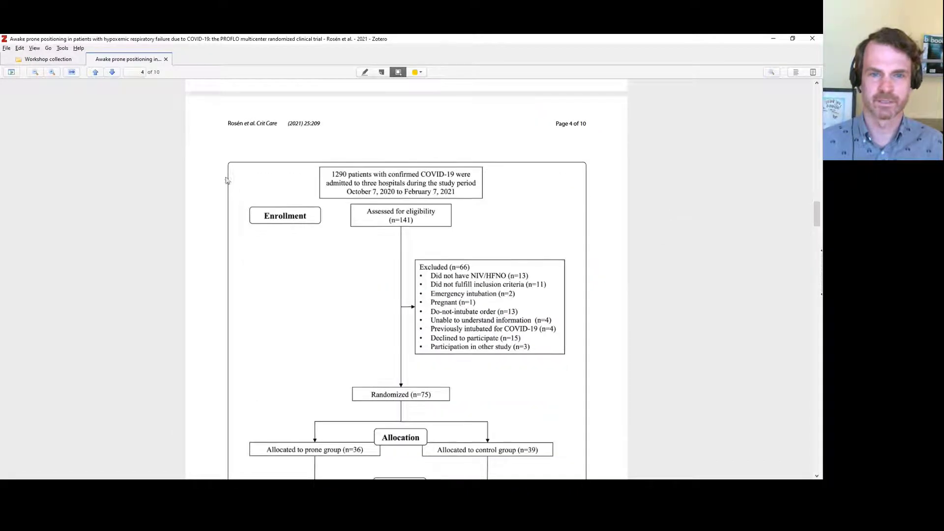
pyautogui.moveTo(214, 147); pyautogui.dragTo(595, 416)
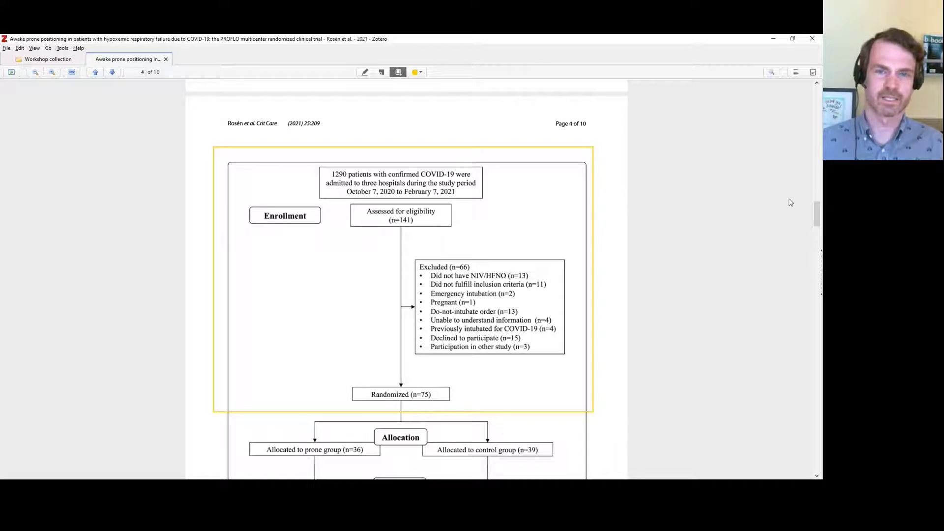
pyautogui.click(422, 73)
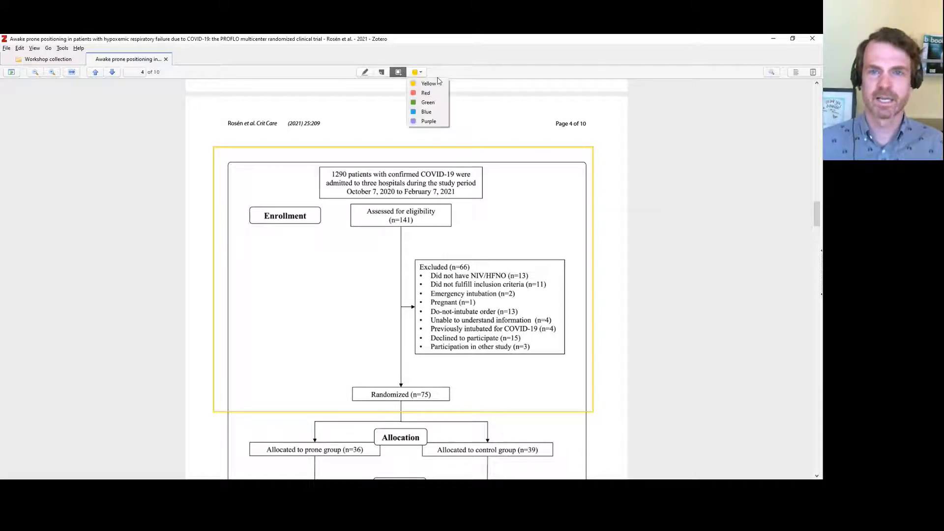
pyautogui.click(496, 76)
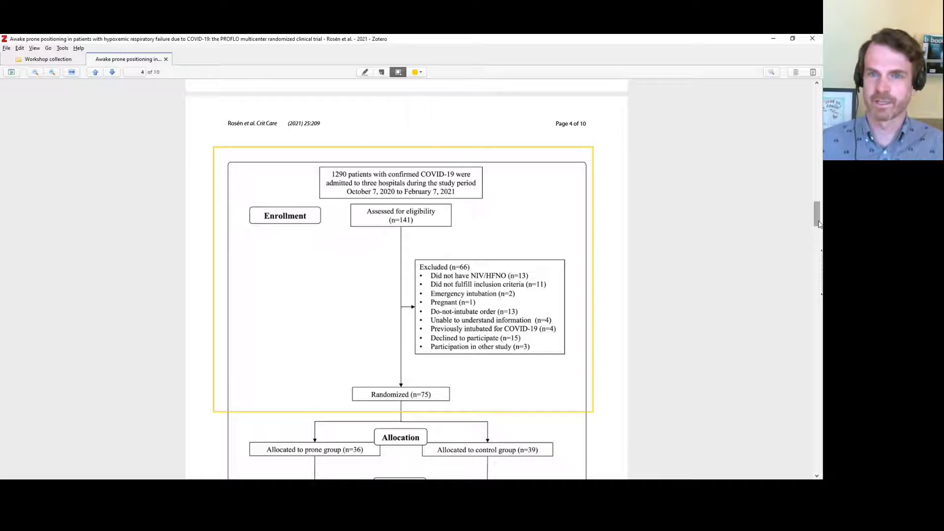
pyautogui.moveTo(818, 223); pyautogui.dragTo(817, 104)
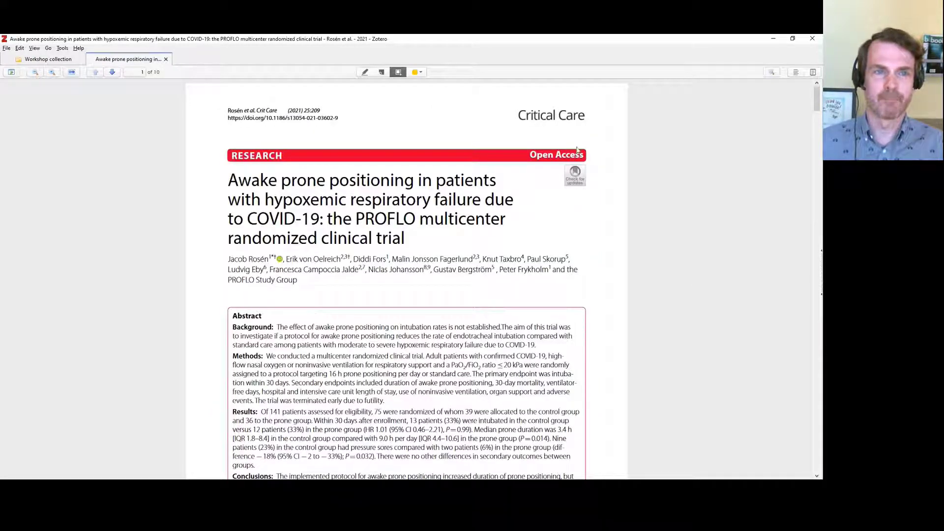
# Close the PROFLO trial's Full Text PDF, reopen it once, then close it to return to Workshop
pyautogui.click(165, 60)
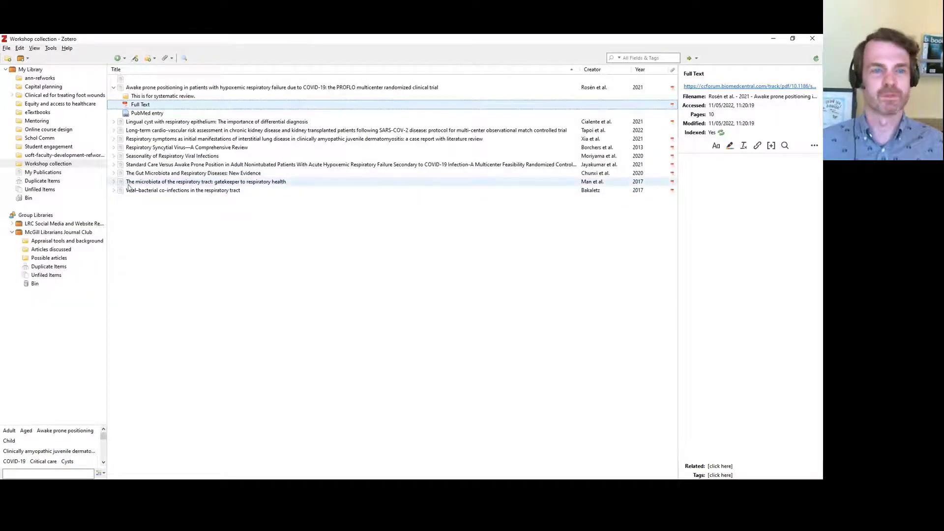
pyautogui.doubleClick(132, 105)
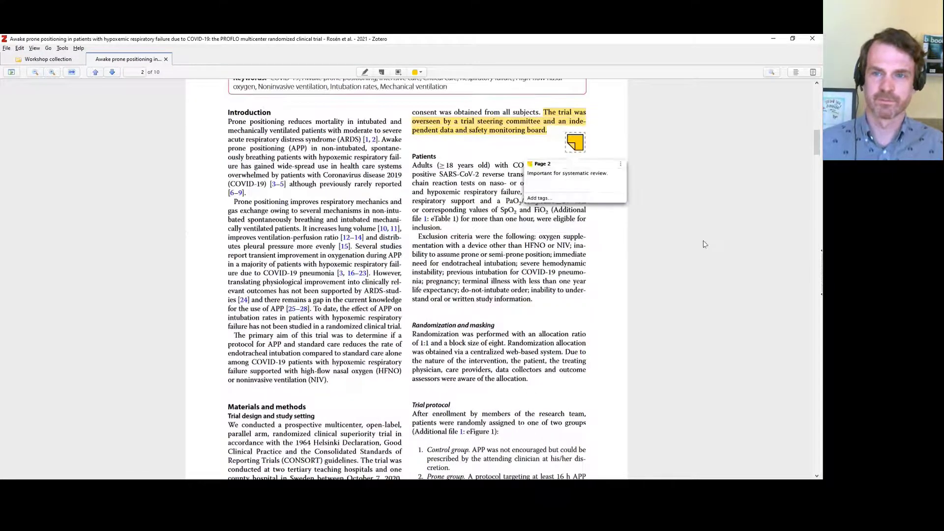
pyautogui.click(166, 60)
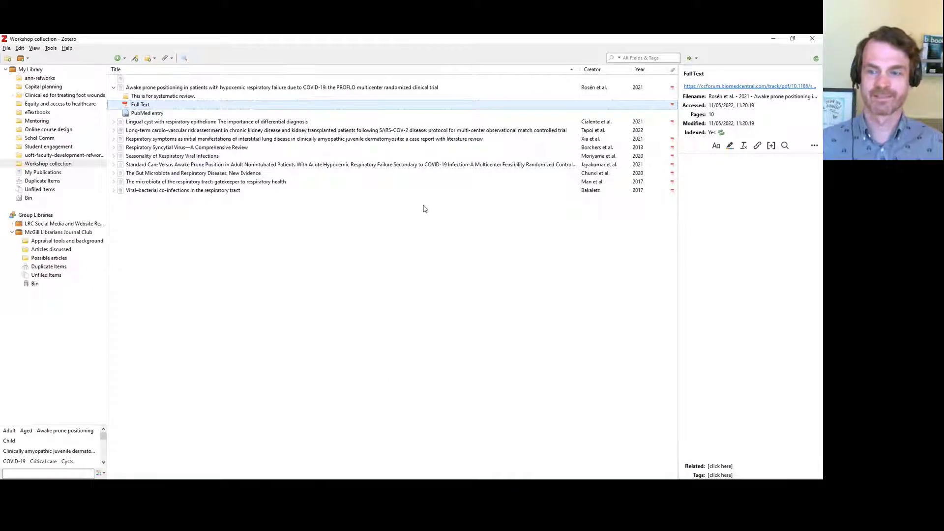
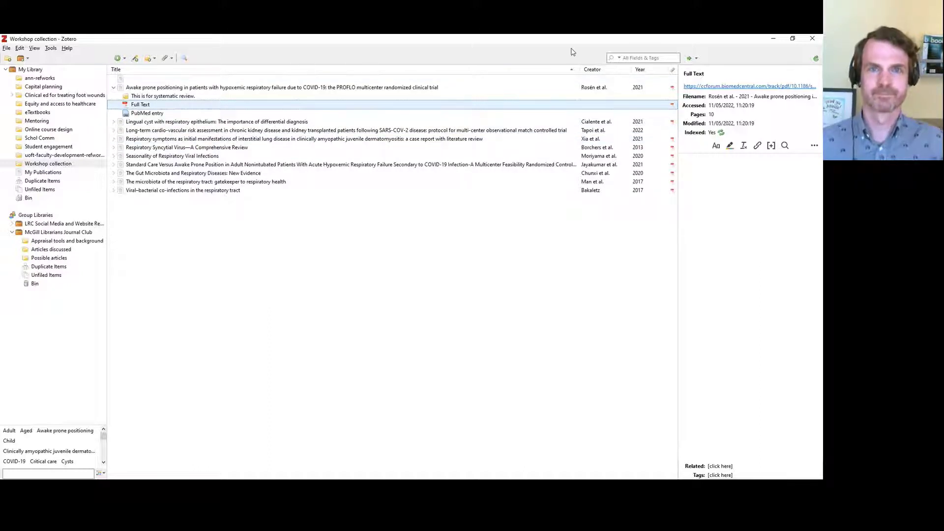
# Save the EBSCOhost cardio-vascular risk article record into Zotero's Workshop collection with the Connector
pyautogui.hotkey('alt', 'Tab')
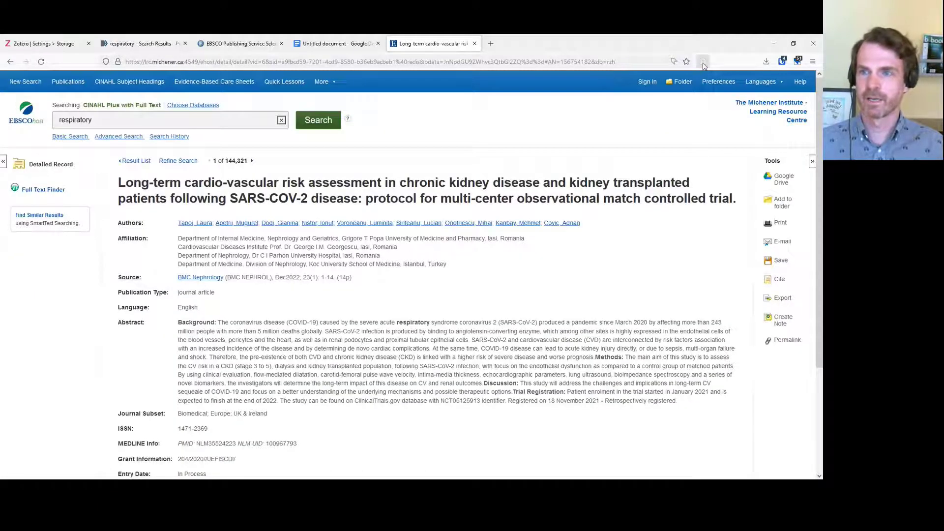
pyautogui.rightClick(703, 62)
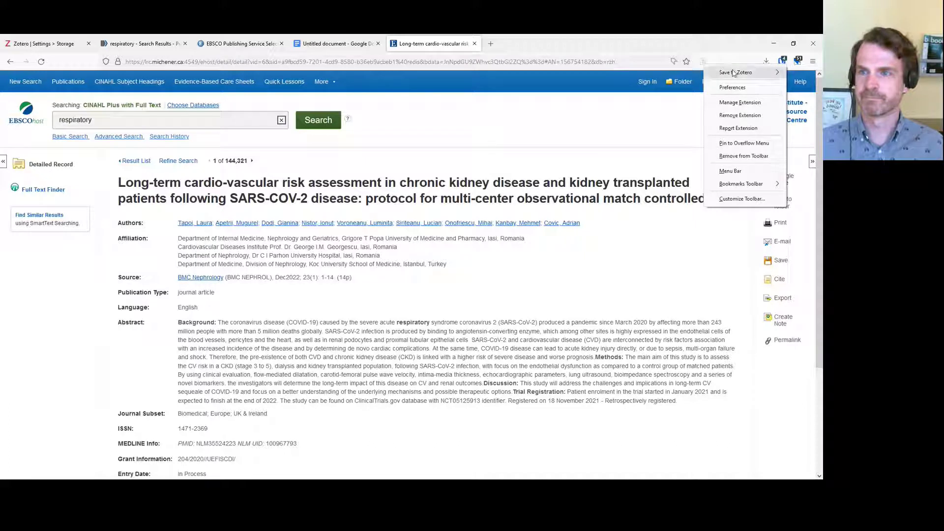
pyautogui.moveTo(734, 73)
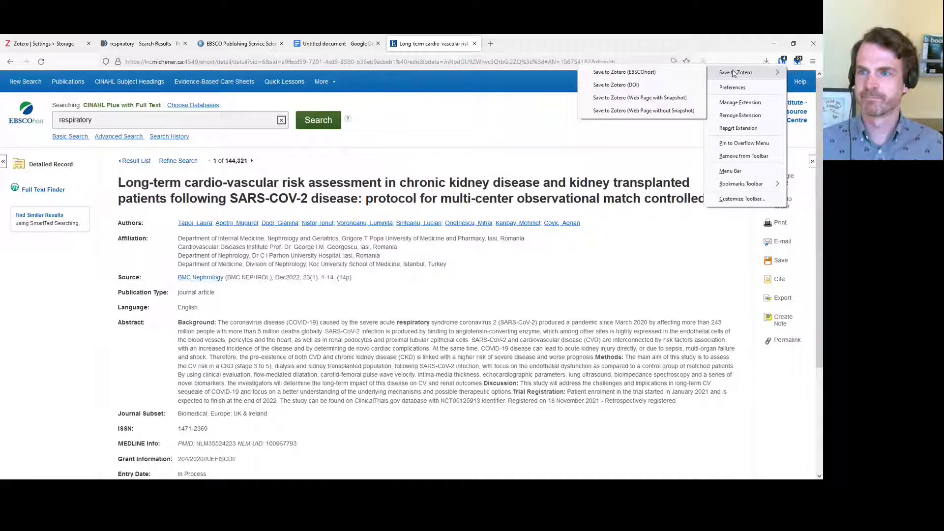
pyautogui.click(738, 38)
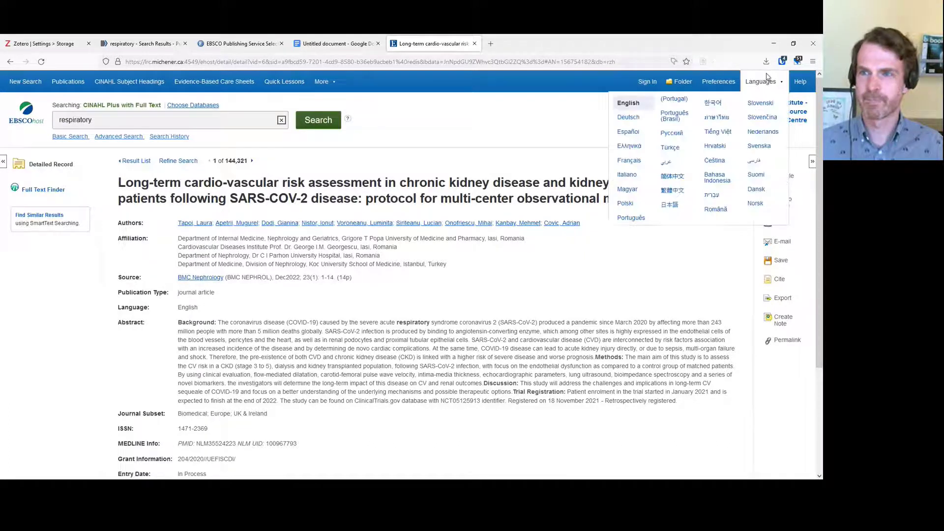
pyautogui.click(704, 63)
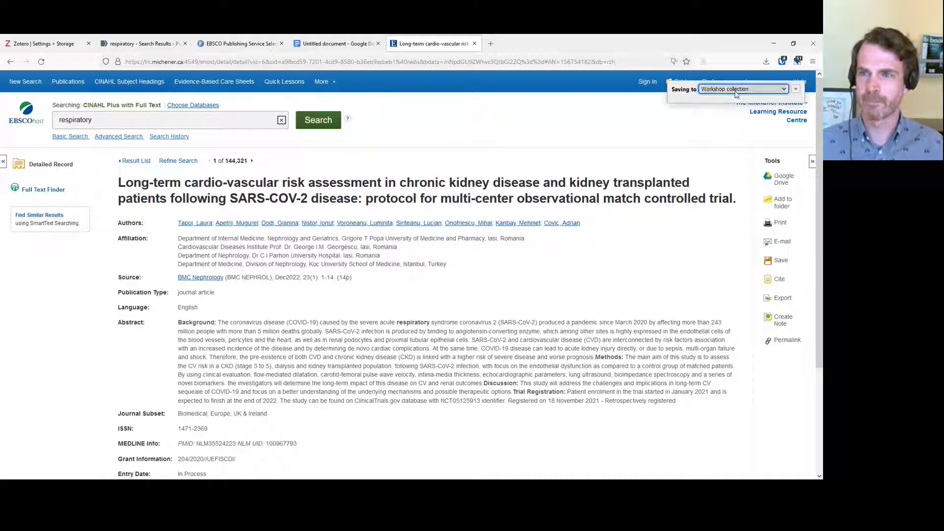
pyautogui.click(751, 90)
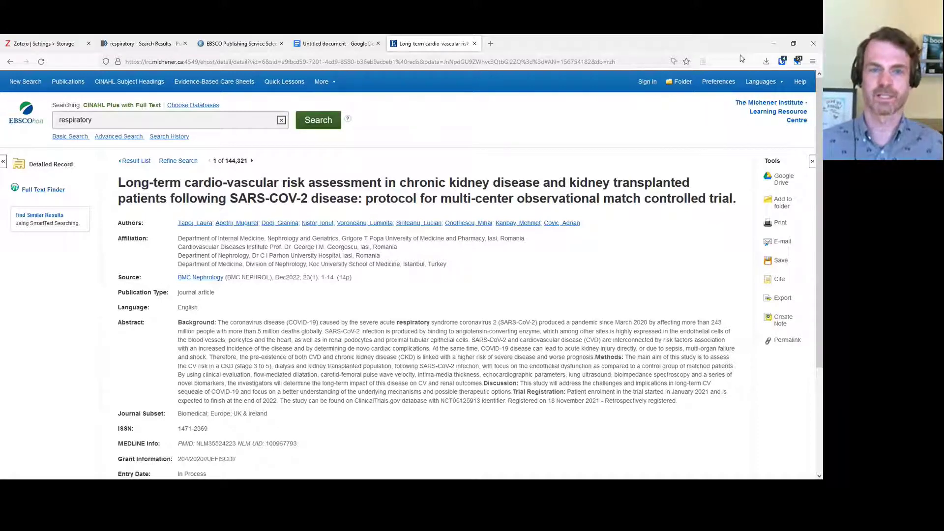
pyautogui.hotkey('alt', 'Tab')
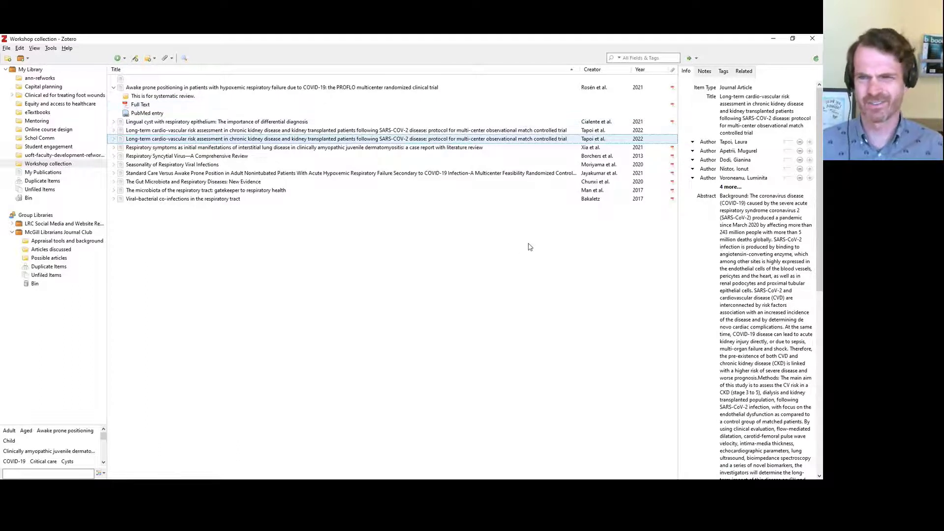
# Refresh the Workshop collection to see the new article, then return to the EBSCO record
pyautogui.click(22, 166)
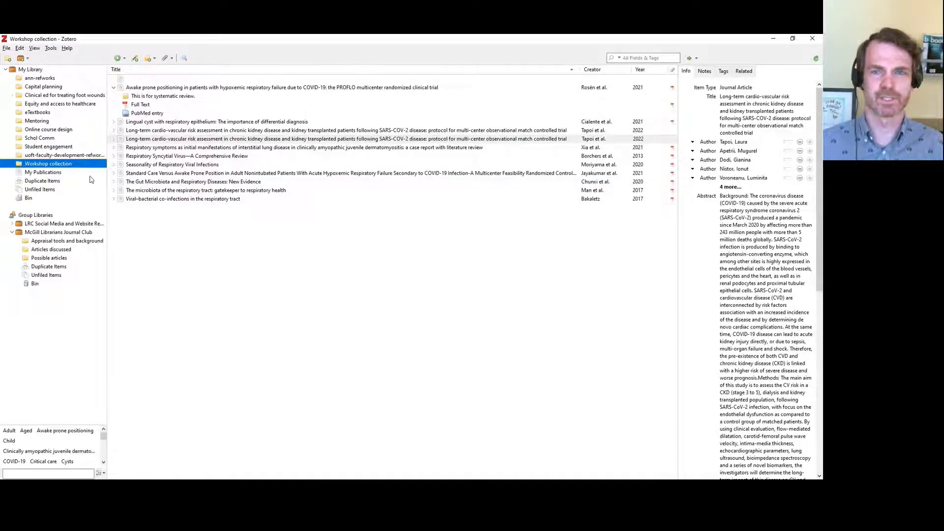
pyautogui.hotkey('alt', 'Tab')
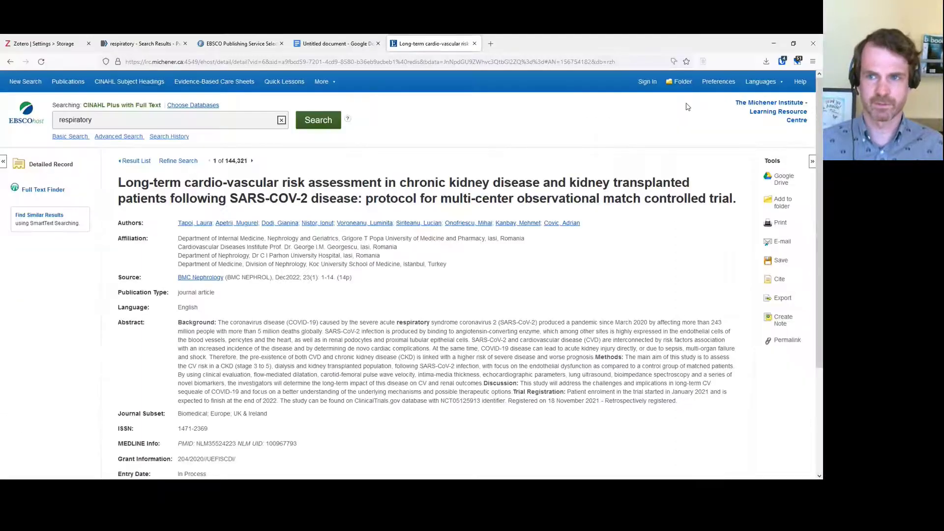
# Save the EBSCO record again, browsing all collections but keeping Workshop as the destination
pyautogui.click(704, 62)
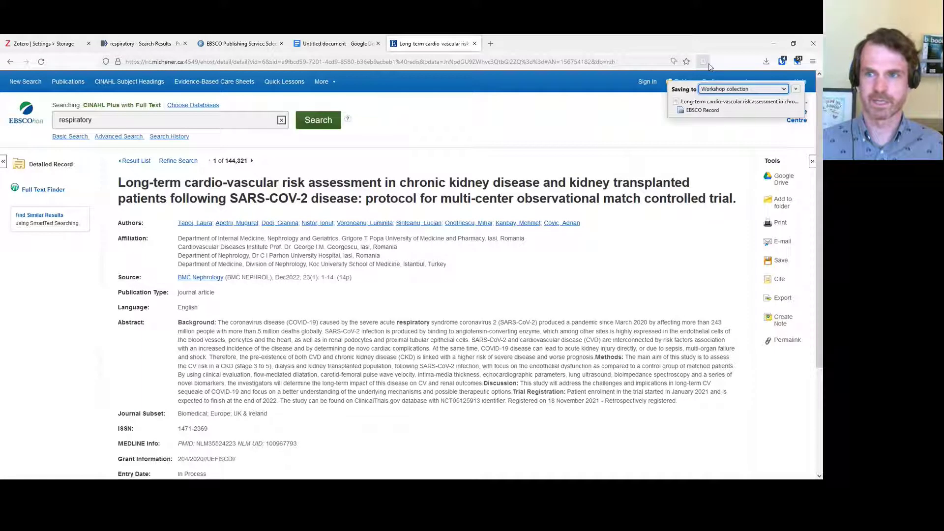
pyautogui.click(715, 91)
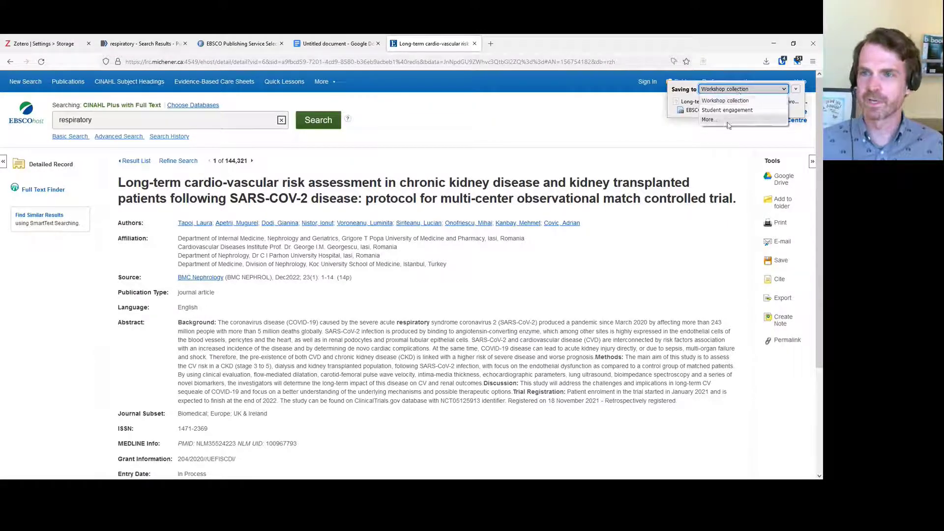
pyautogui.click(710, 120)
pyautogui.scroll(-2, 777, 160)
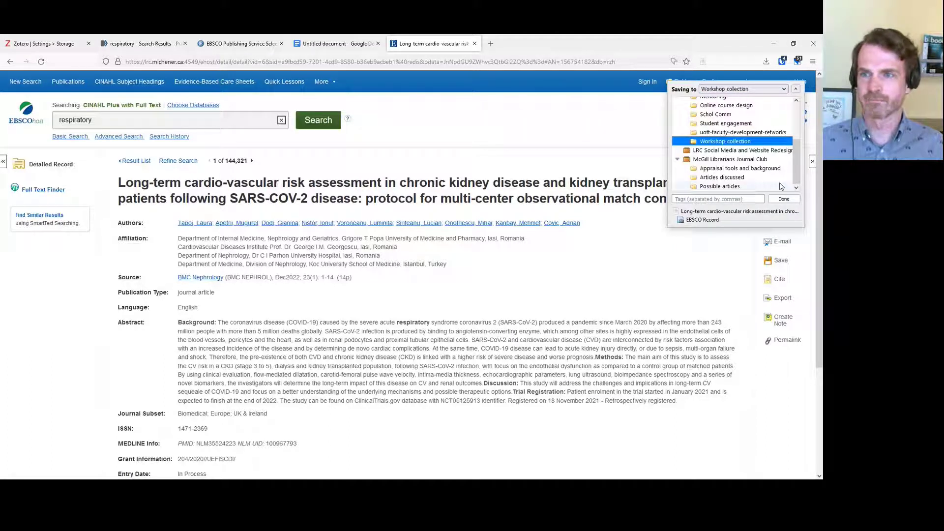
pyautogui.click(787, 199)
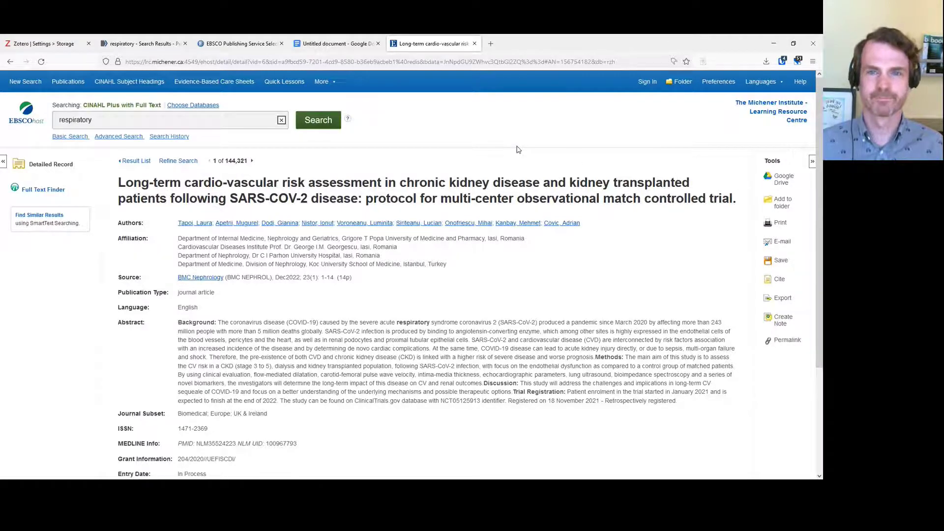
# Switch back to the Zotero Workshop collection window
pyautogui.hotkey('alt', 'Tab')
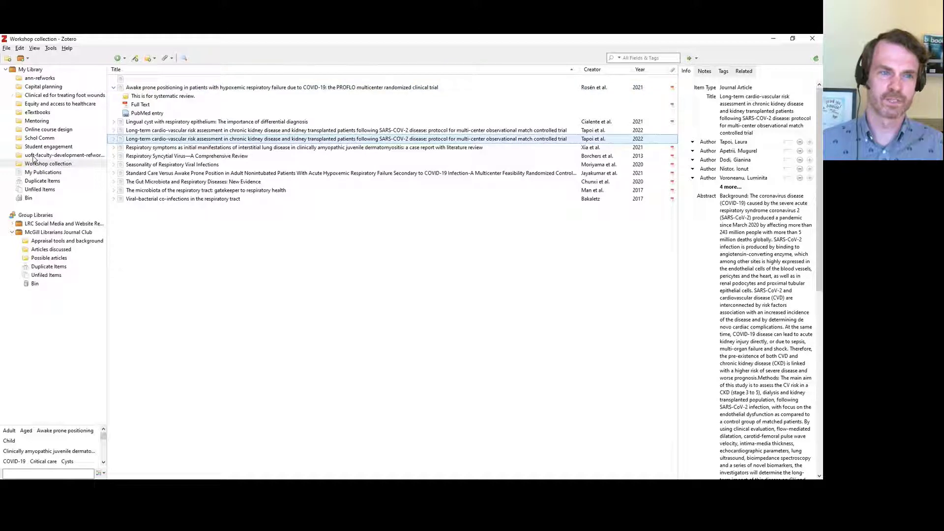
# Show Duplicate Items and select the two copies of the 2014 faculty development collaboration article
pyautogui.click(20, 183)
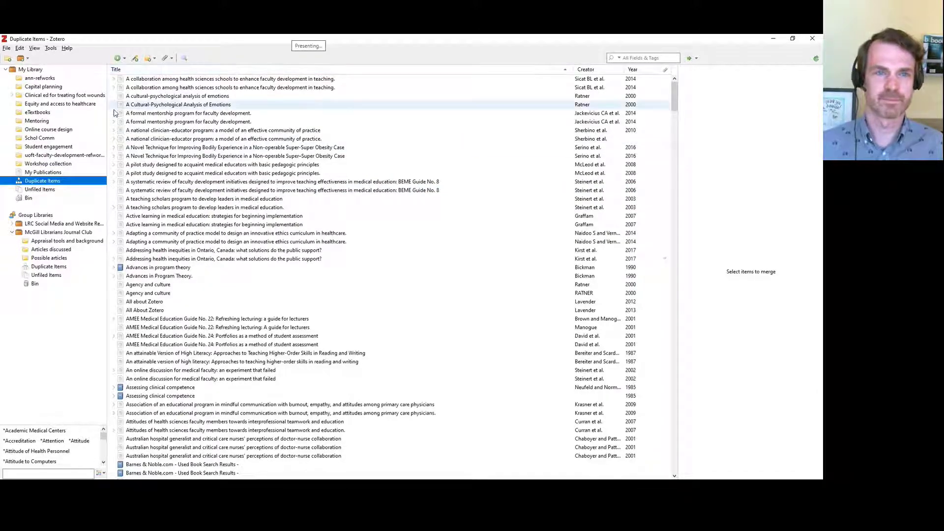
pyautogui.click(122, 79)
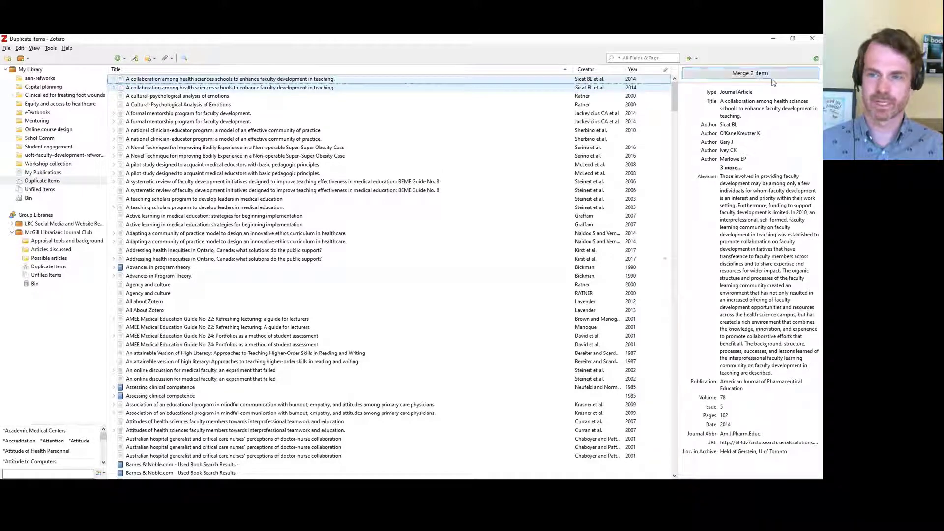
# Merge the collaboration article copies, then the Cultural-Psychological Analysis of Emotions pair, keeping the first version as master
pyautogui.click(744, 74)
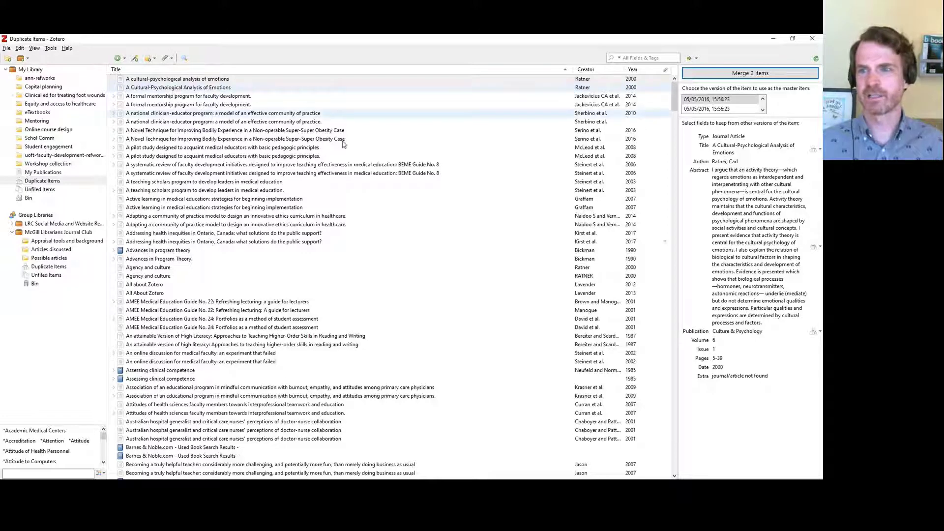
pyautogui.click(730, 109)
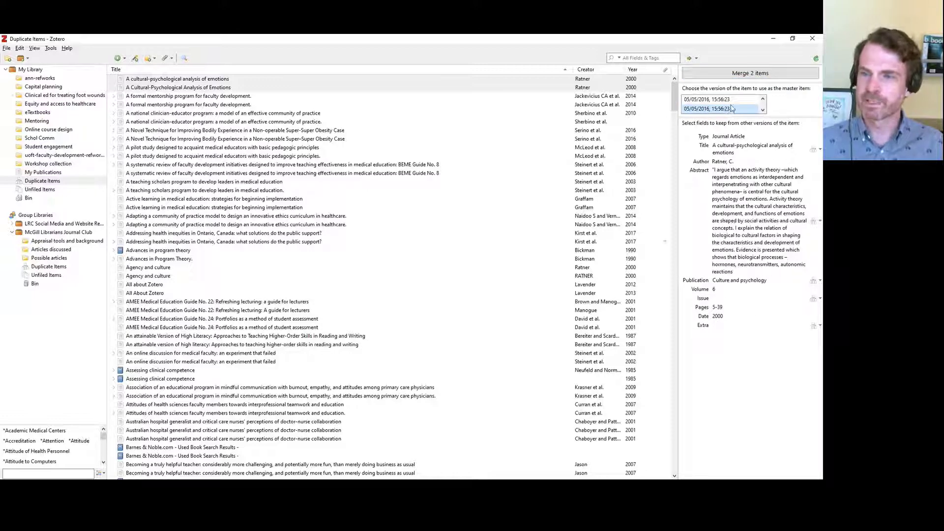
pyautogui.click(733, 100)
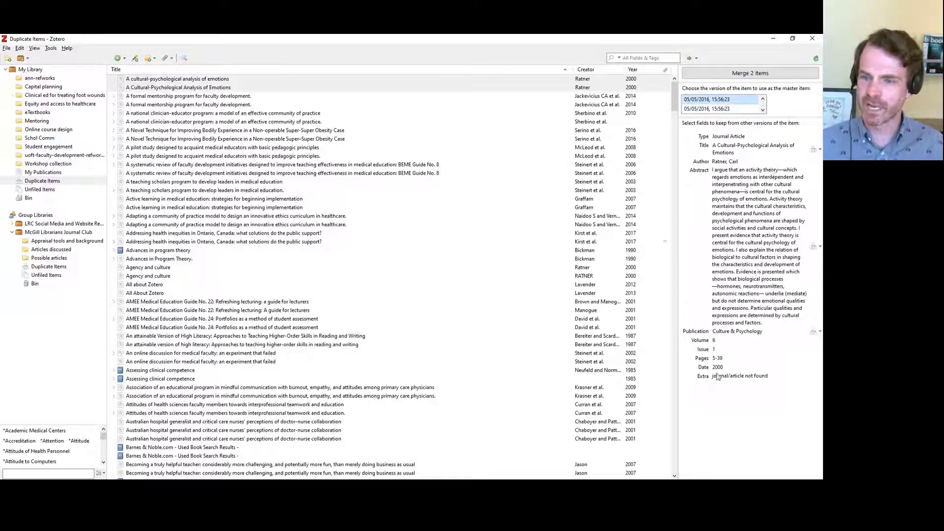
pyautogui.click(733, 109)
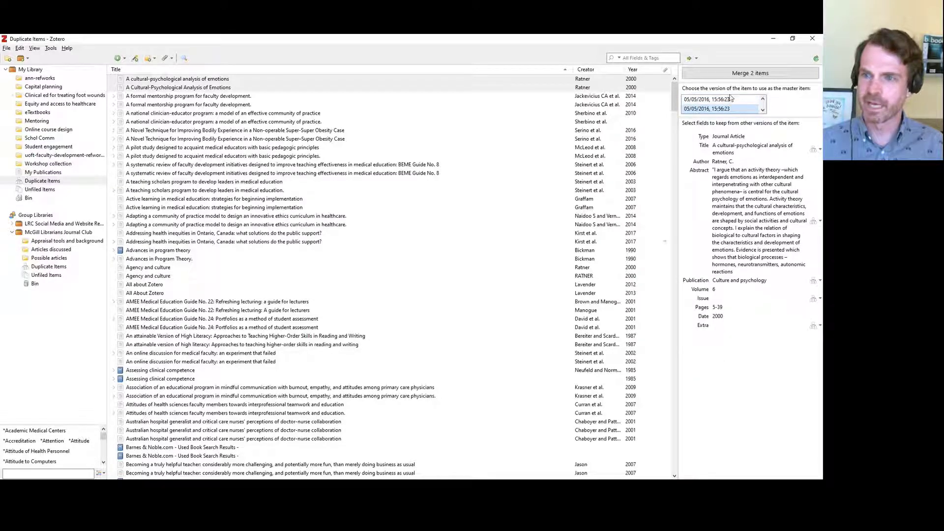
pyautogui.click(728, 100)
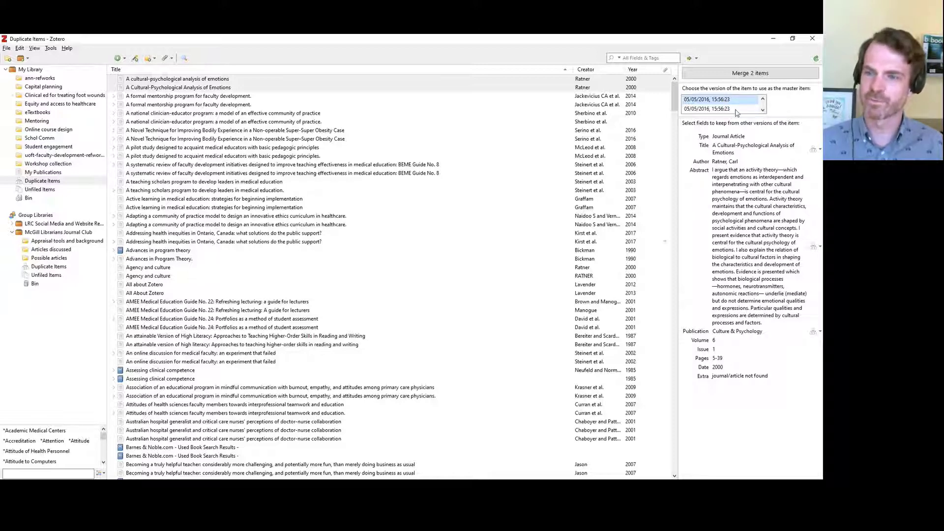
pyautogui.click(757, 73)
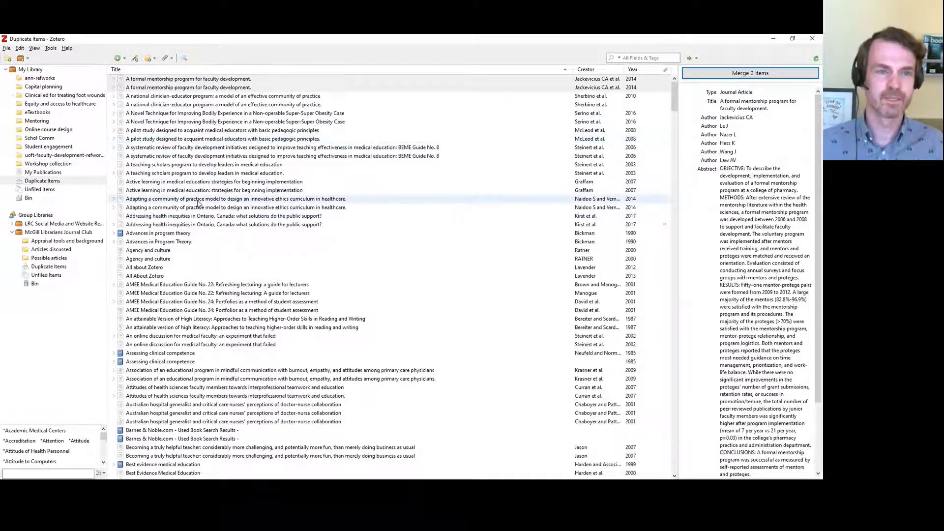
# Open the Workshop collection and select the 2017 Viral-bacterial co-infections article to show its details
pyautogui.click(38, 164)
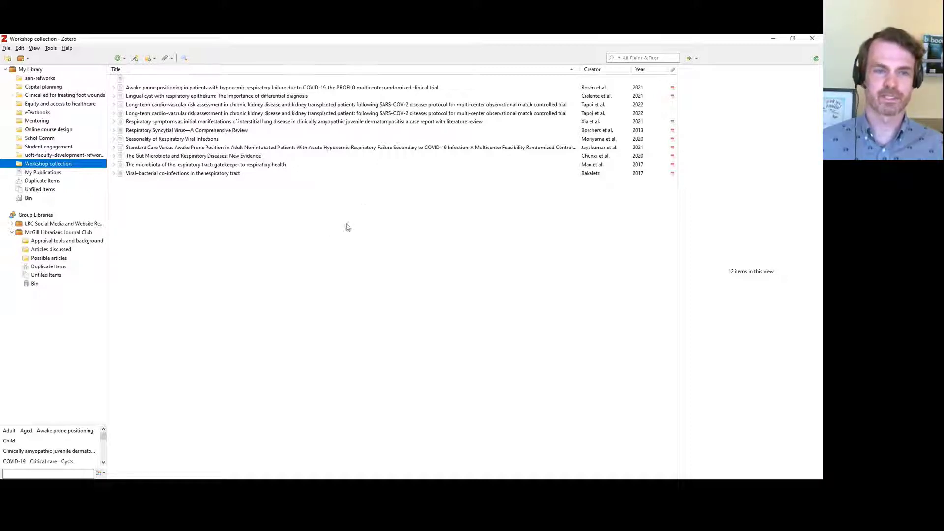
pyautogui.click(122, 175)
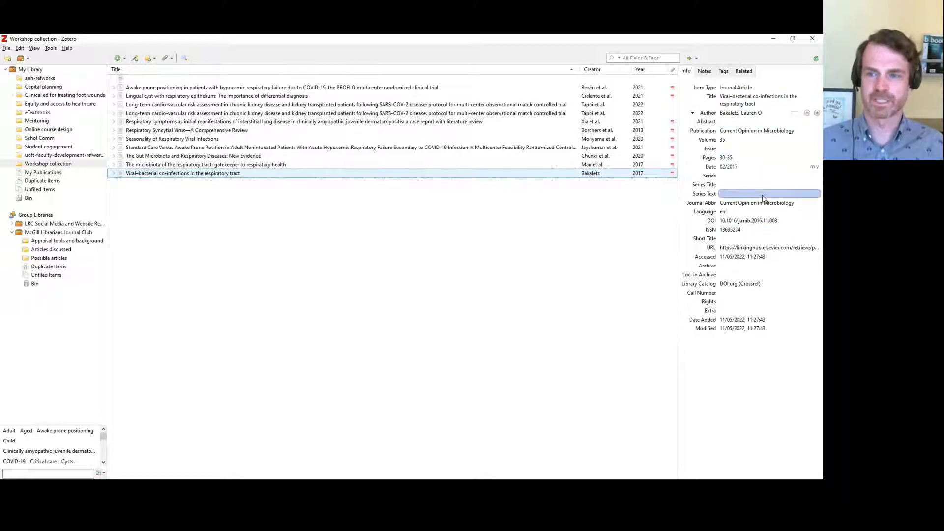
# Clear the Issue field of the Viral-bacterial co-infections record, then review author name and item types
pyautogui.click(755, 99)
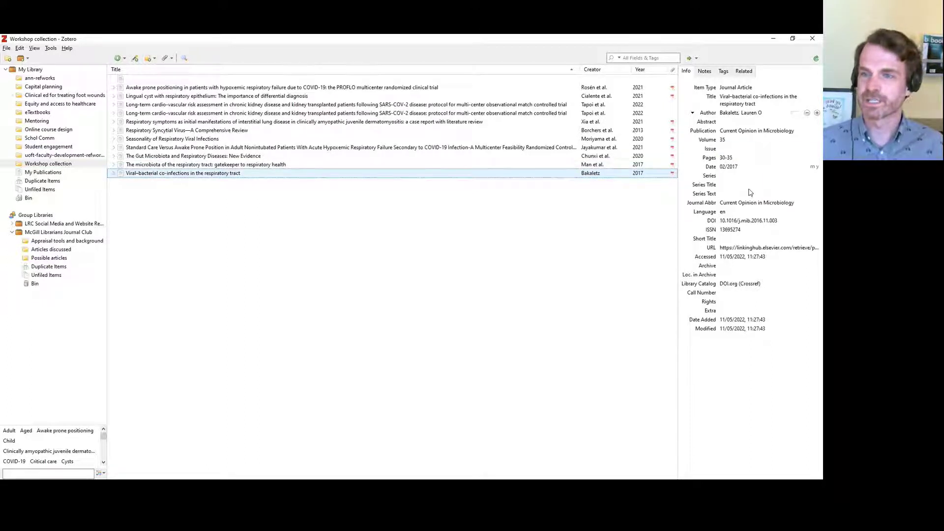
pyautogui.click(731, 150)
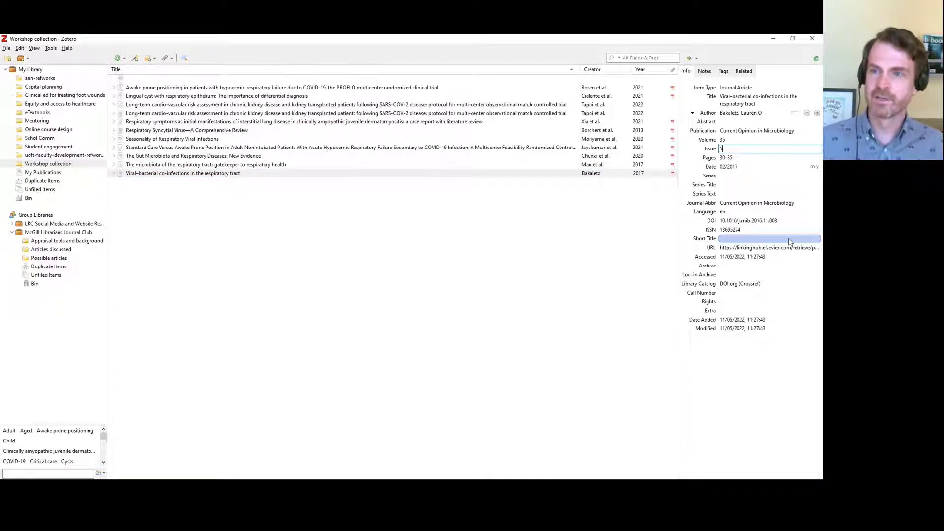
pyautogui.write('5')
pyautogui.press('Tab')
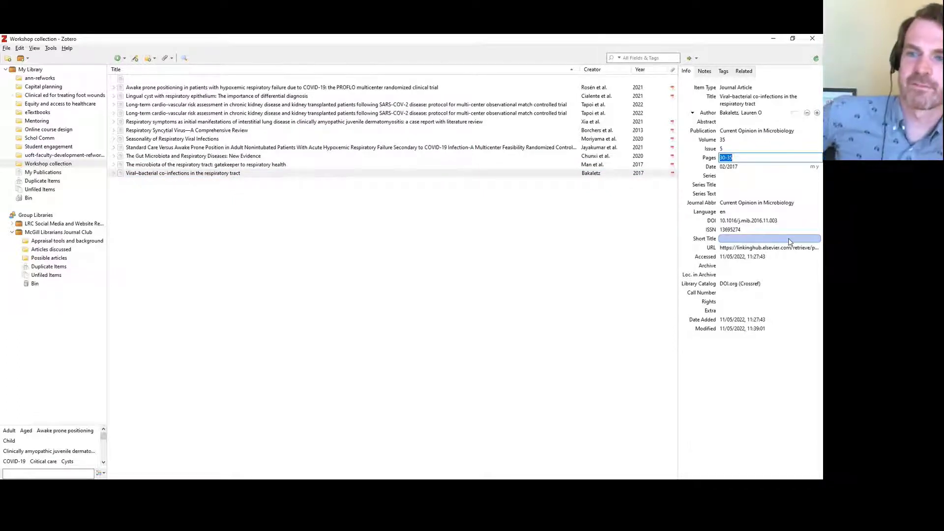
pyautogui.click(738, 149)
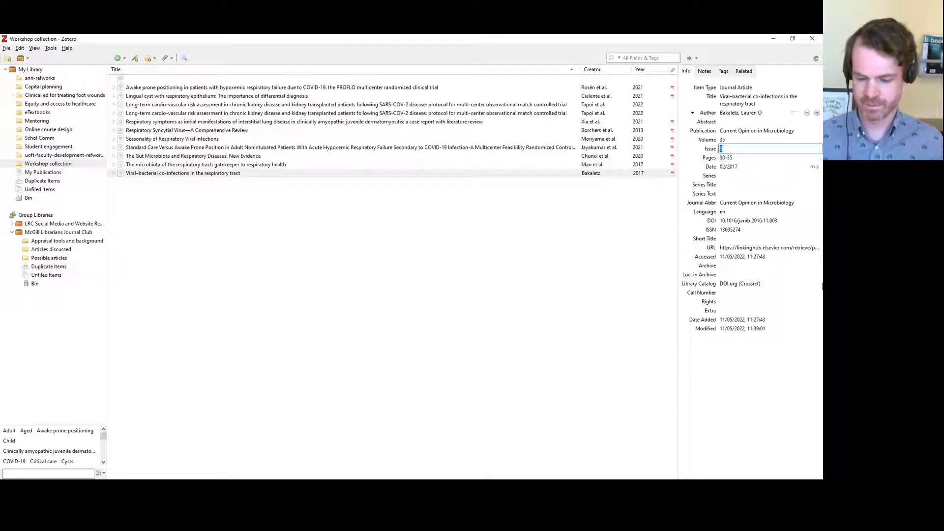
pyautogui.press('BackSpace')
pyautogui.press('Tab')
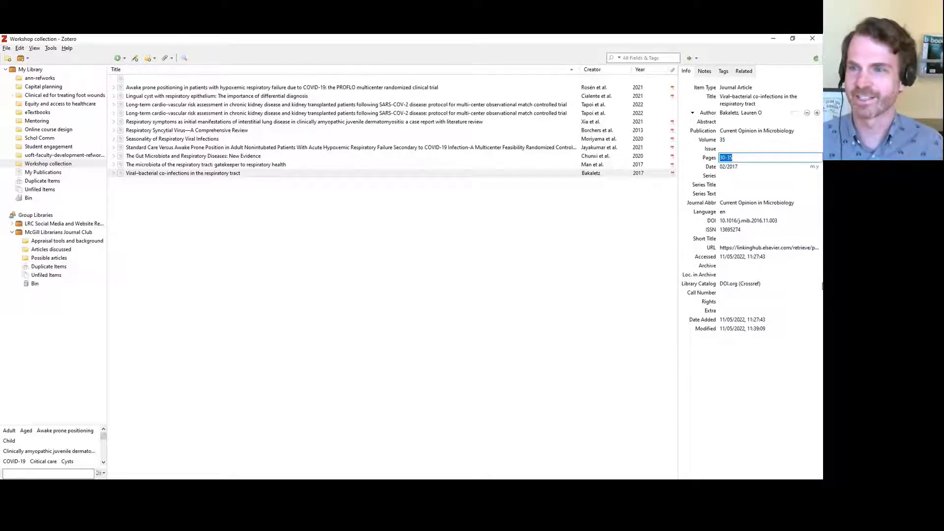
pyautogui.click(719, 221)
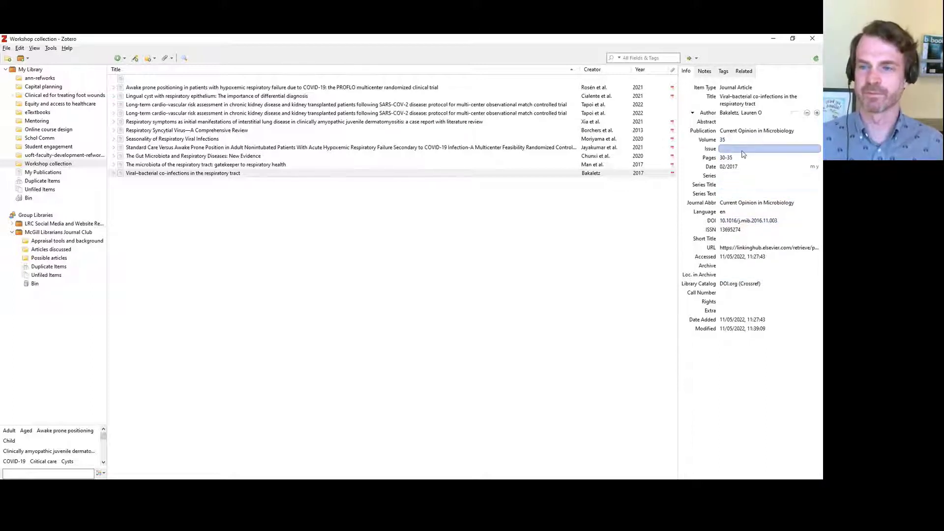
pyautogui.click(752, 113)
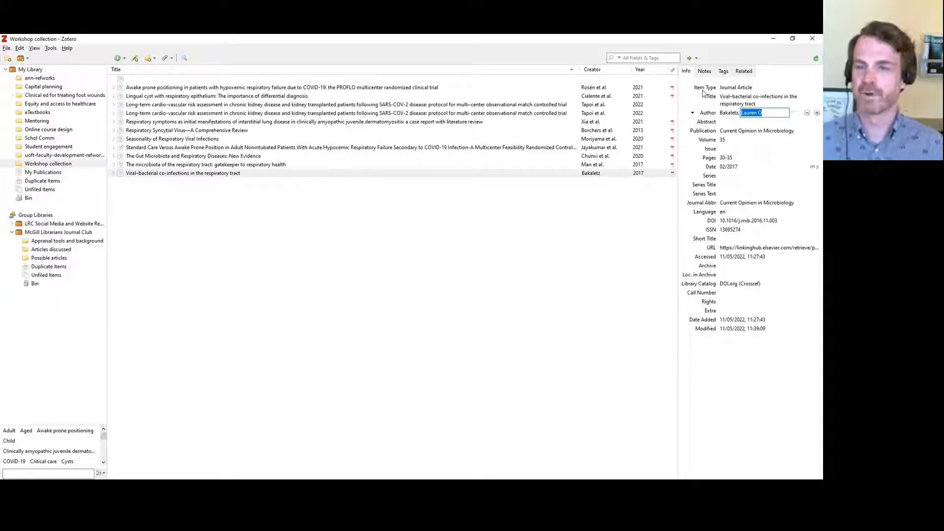
pyautogui.click(735, 87)
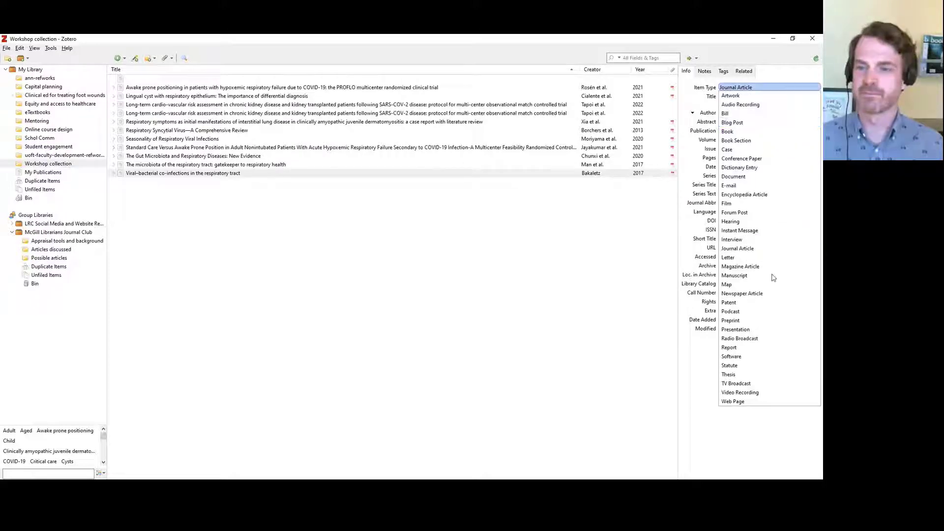
pyautogui.click(747, 376)
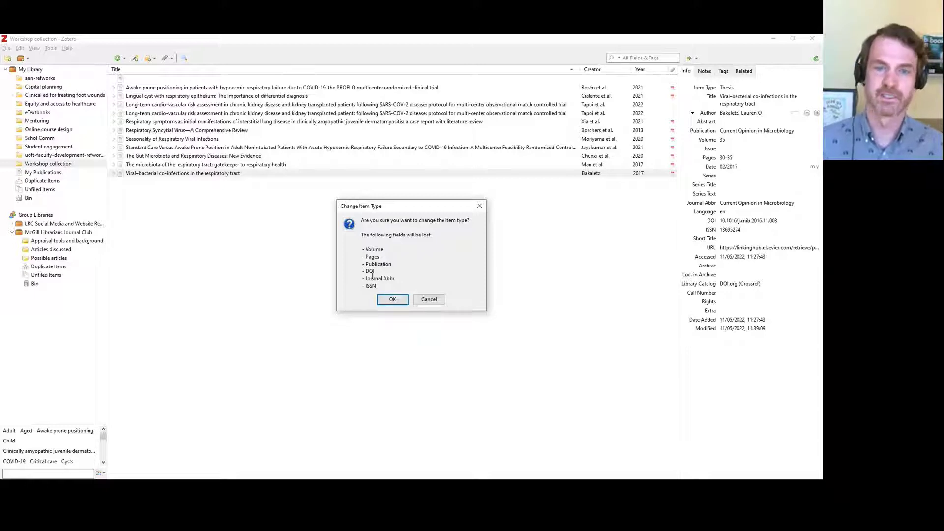
pyautogui.moveTo(365, 245); pyautogui.dragTo(379, 277)
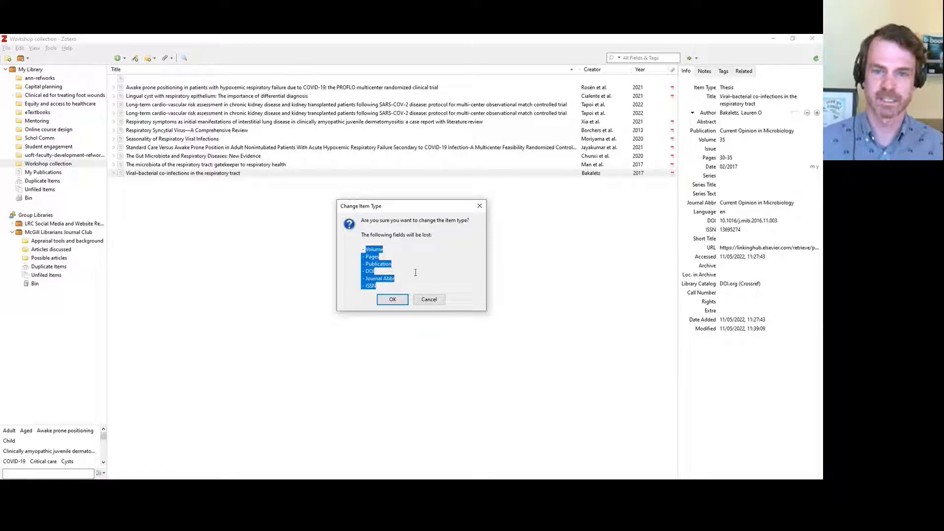
pyautogui.click(431, 266)
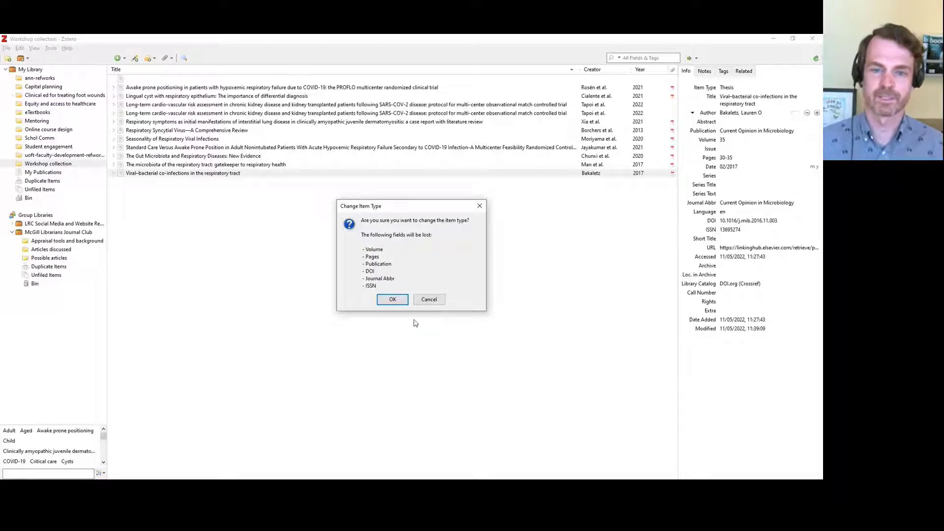
pyautogui.click(429, 299)
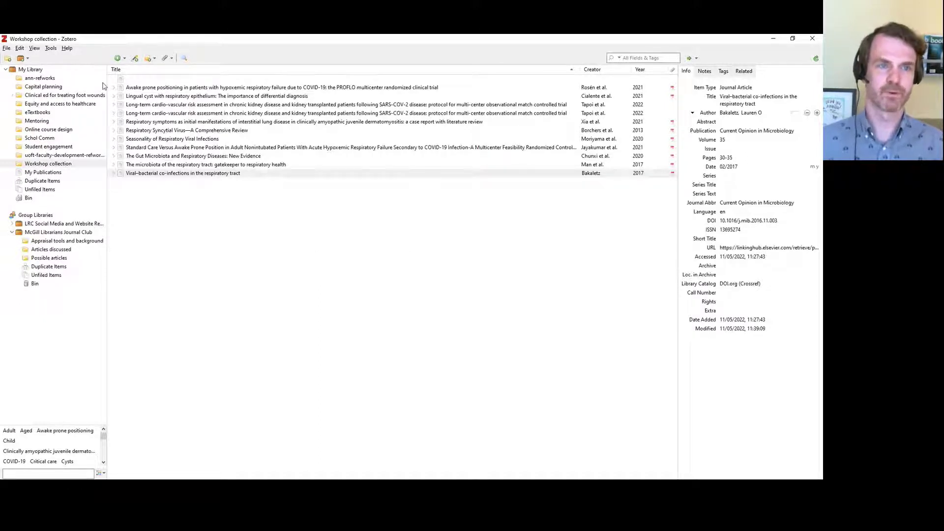
# Choose New Group from the New Library menu to reach zotero.org's Create a New Group page
pyautogui.click(21, 59)
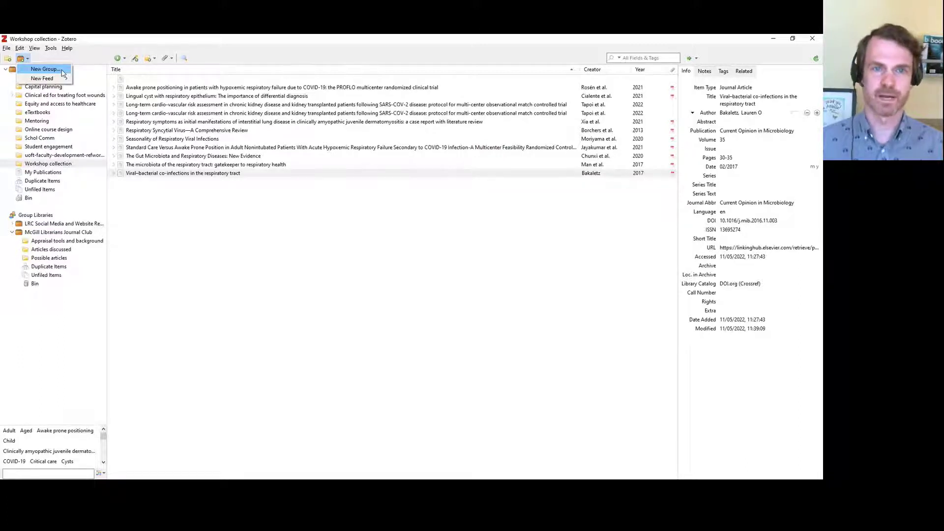
pyautogui.click(45, 68)
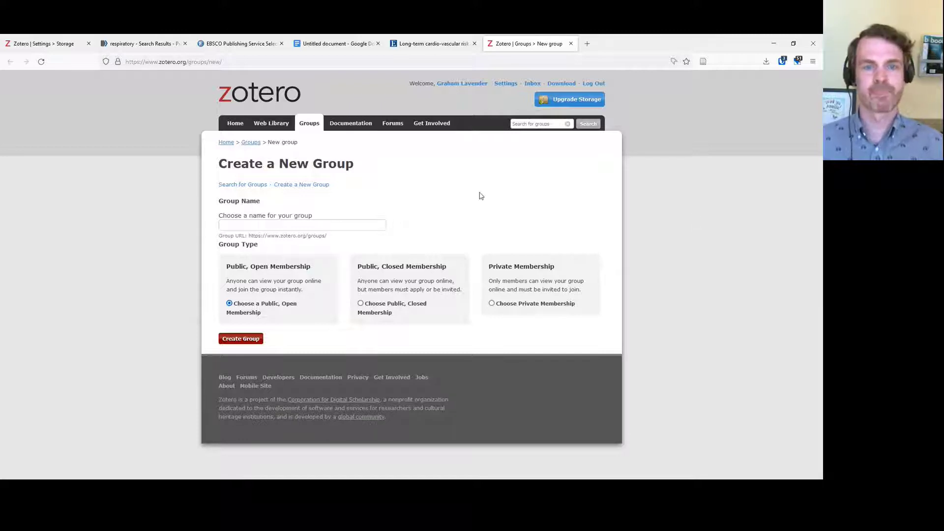
# Enter 'uhn' as the new group's name, keeping Public, Open Membership
pyautogui.click(256, 227)
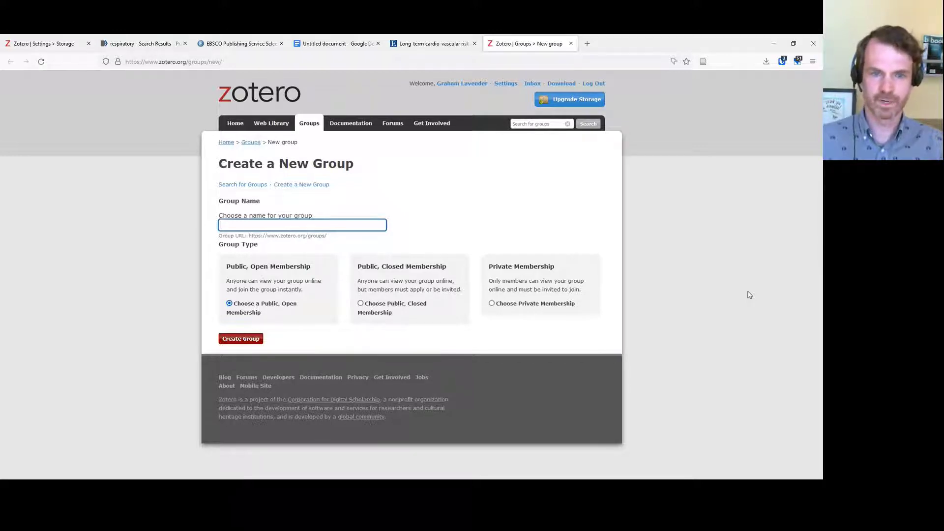
pyautogui.write('uhn')
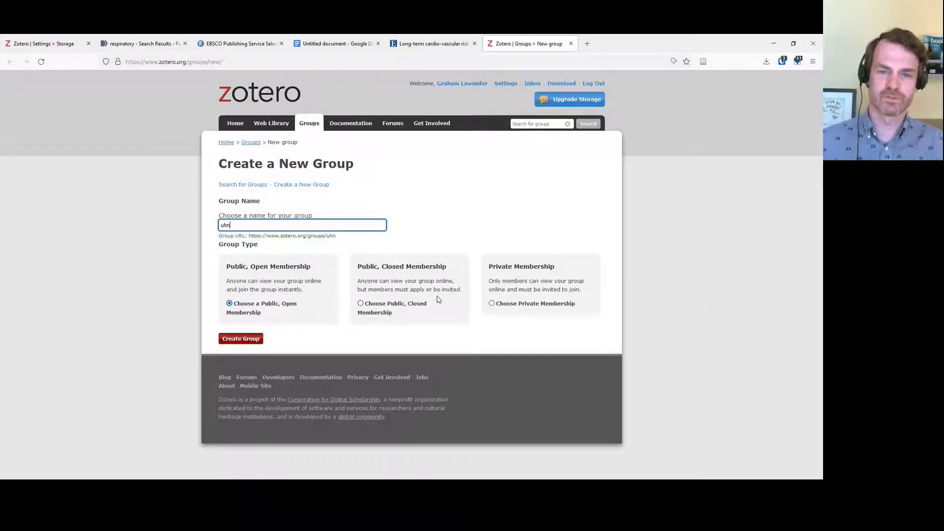
# Set the uhn group's membership to Public, Closed Membership, then go back to the Zotero app
pyautogui.click(361, 304)
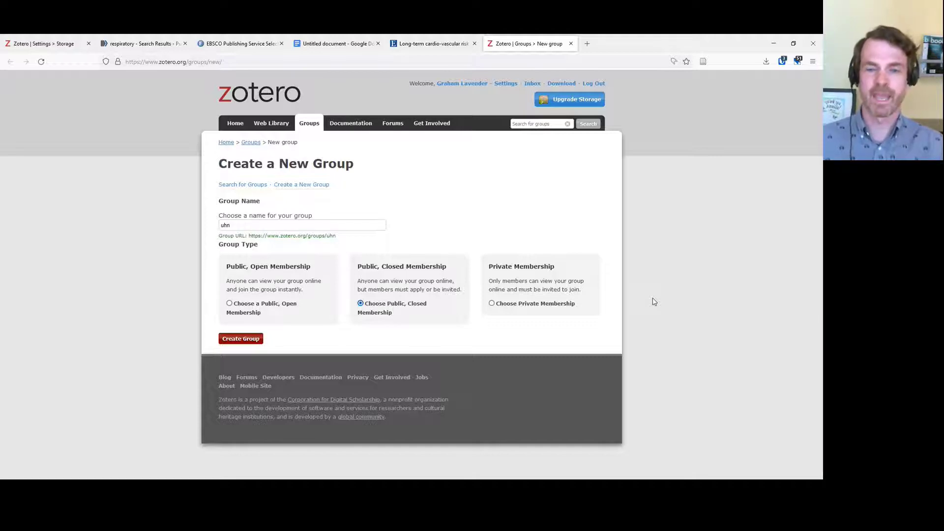
pyautogui.click(492, 304)
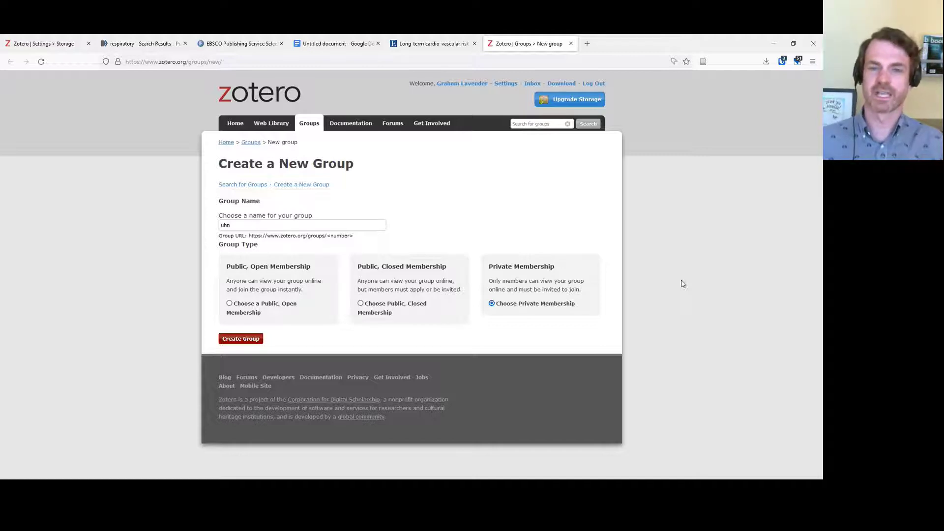
pyautogui.click(361, 303)
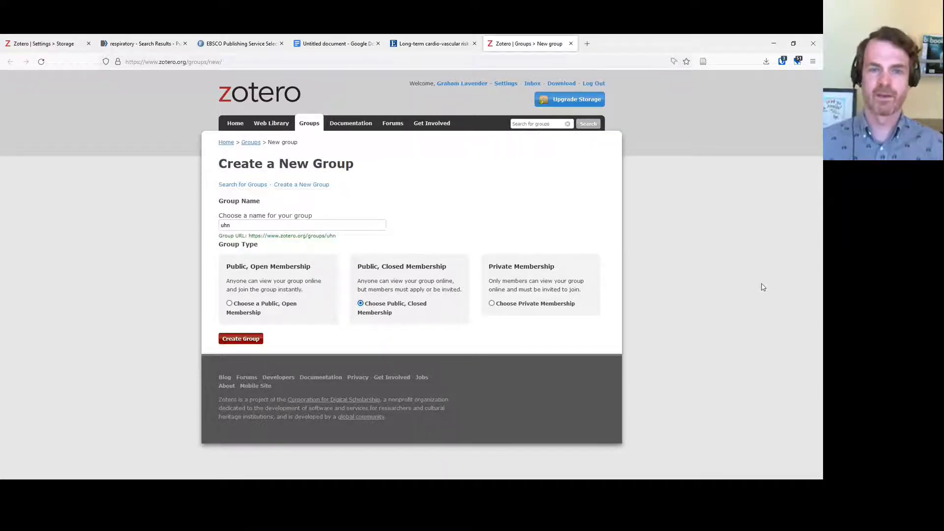
pyautogui.hotkey('alt', 'Tab')
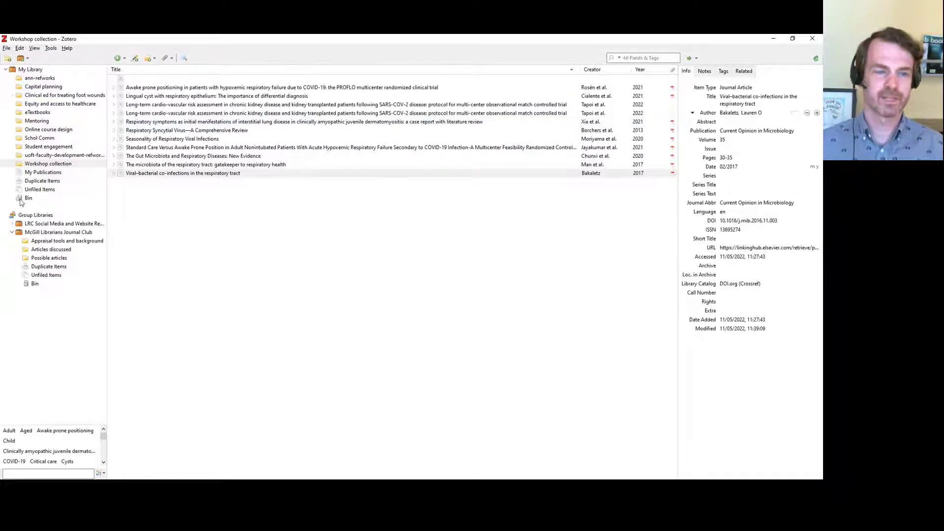
# Browse the McGill Librarians Journal Club library's subcollections, reselect Workshop, then return to Firefox
pyautogui.click(12, 234)
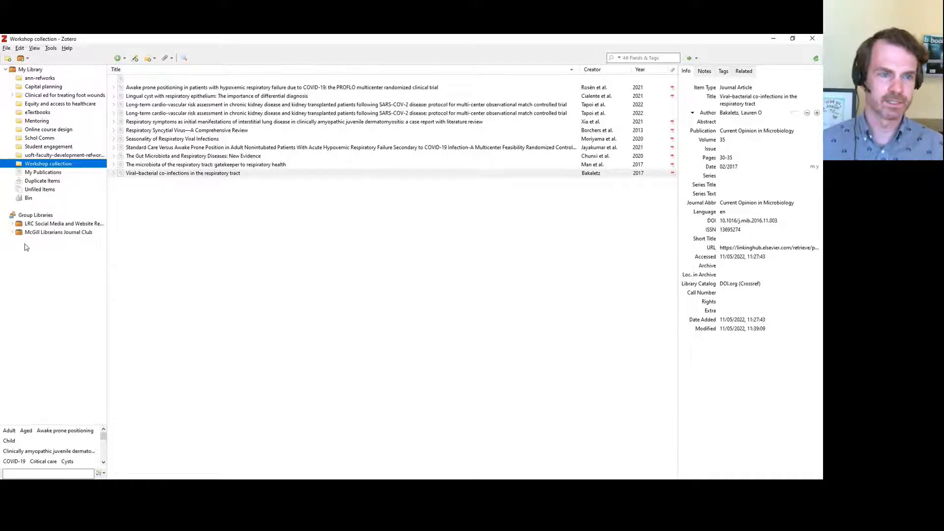
pyautogui.click(20, 234)
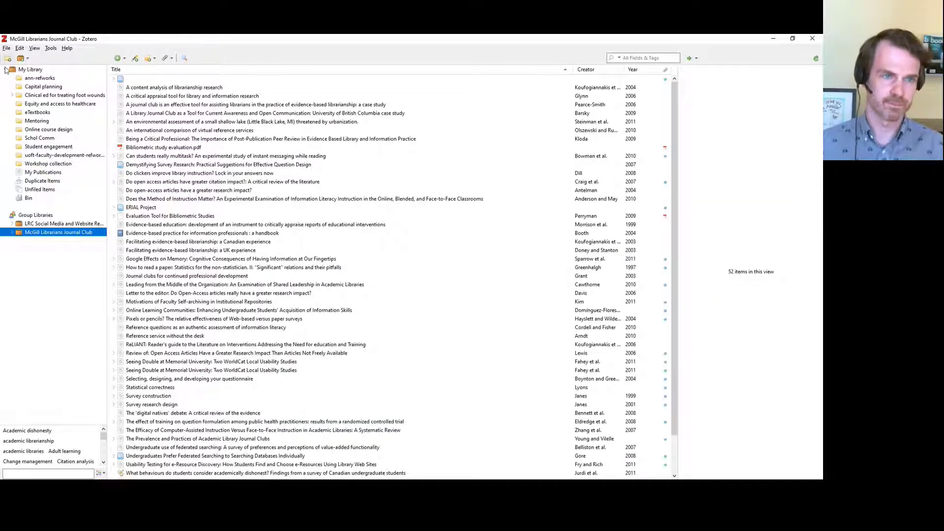
pyautogui.click(12, 232)
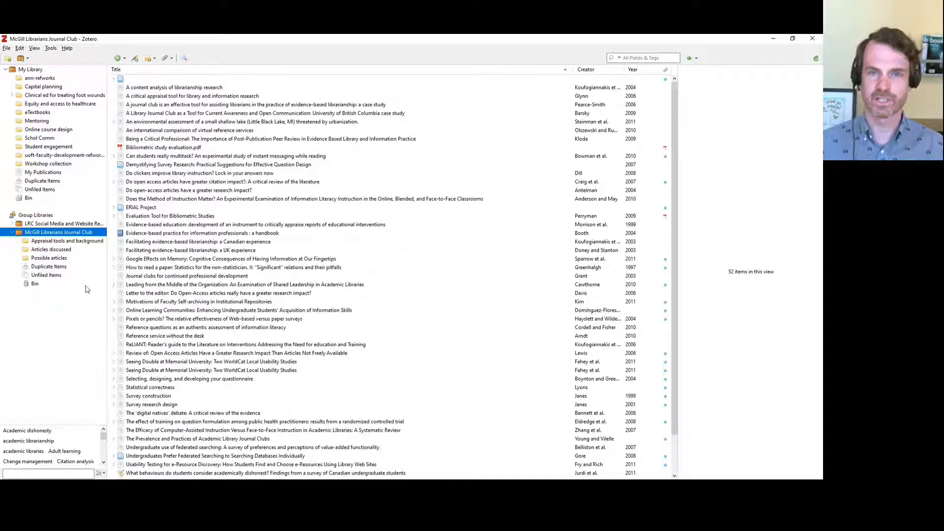
pyautogui.click(11, 232)
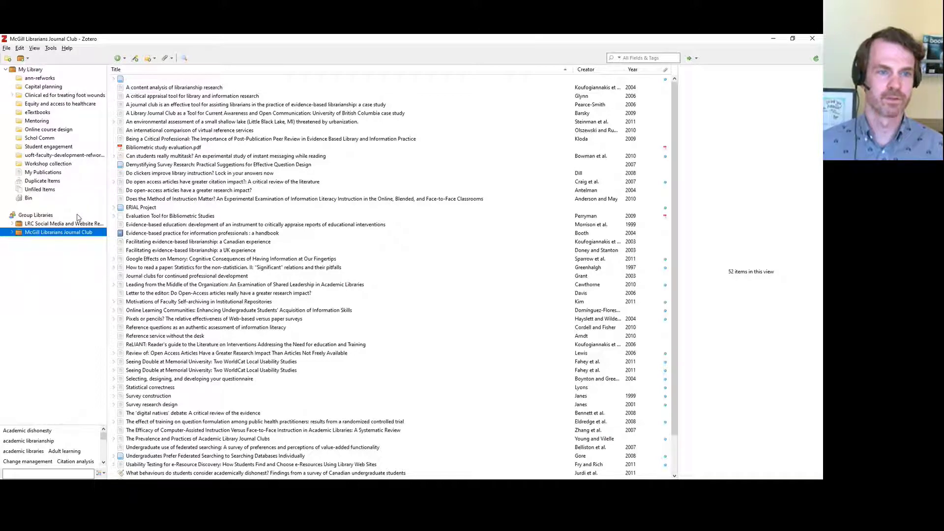
pyautogui.click(42, 165)
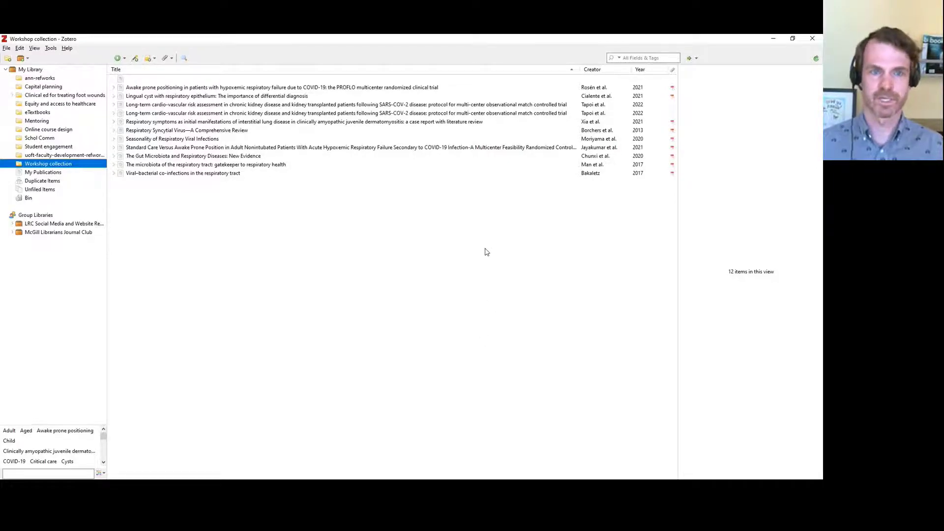
pyautogui.hotkey('alt', 'Tab')
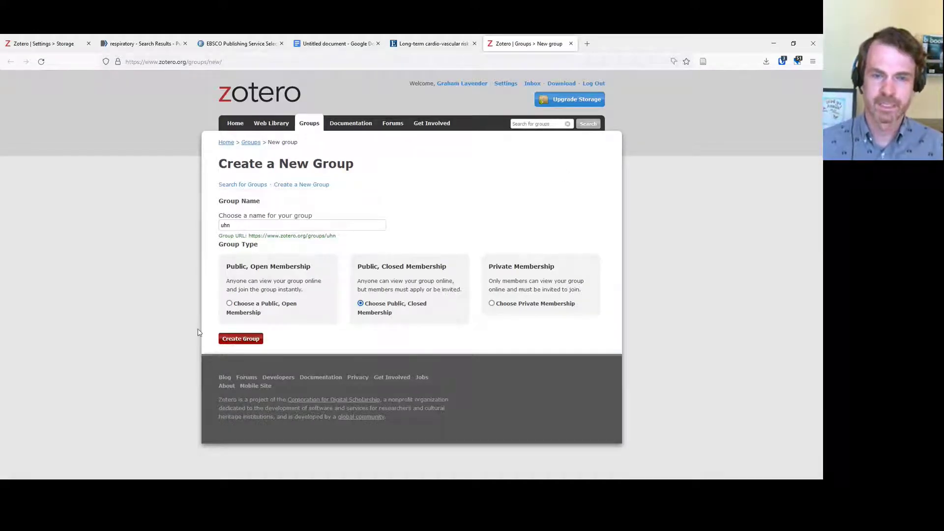
# Bring the blank Word document, Document1, to the front
pyautogui.hotkey('alt', 'Tab')
pyautogui.click(449, 316)
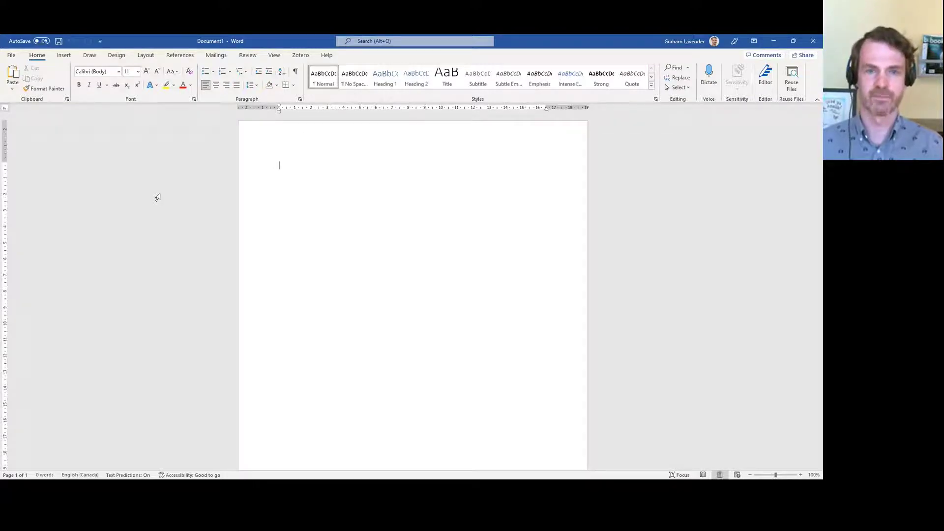
pyautogui.hotkey('alt', 'Tab')
pyautogui.hotkey('alt', 'Tab')
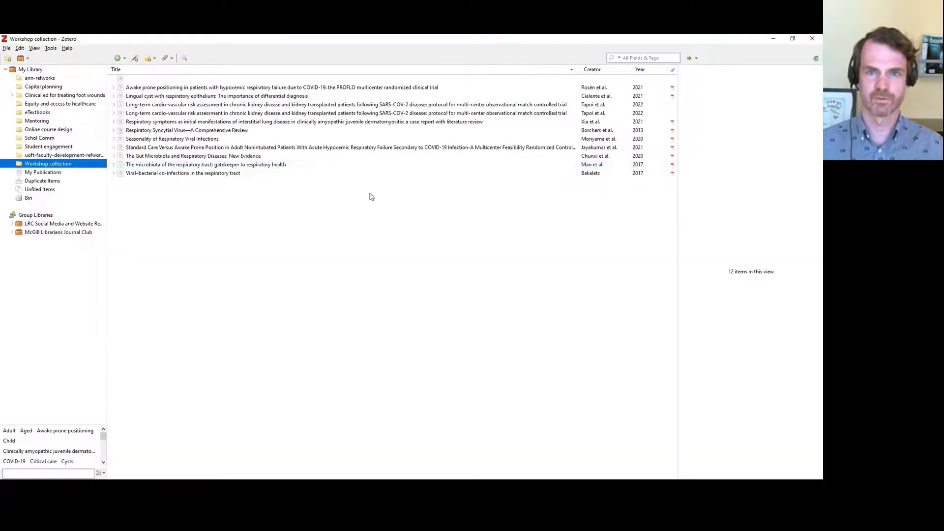
pyautogui.click(19, 48)
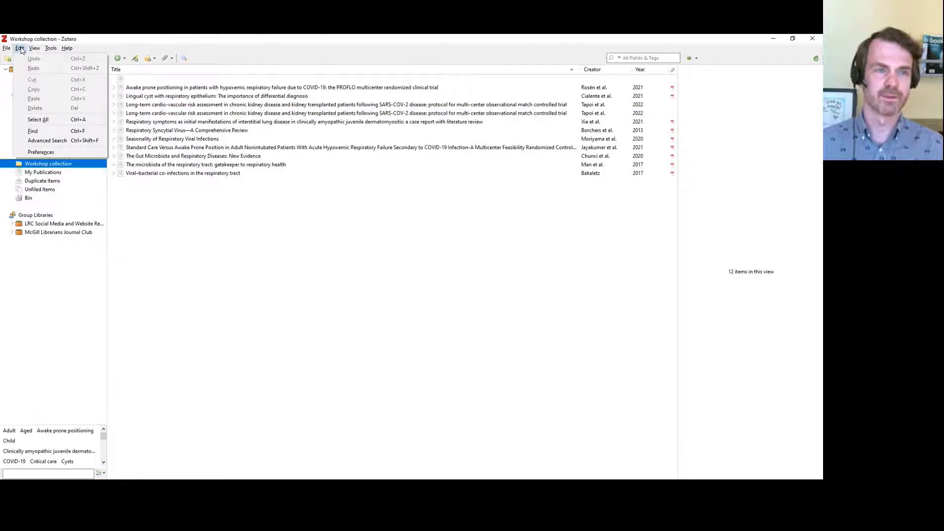
pyautogui.click(87, 154)
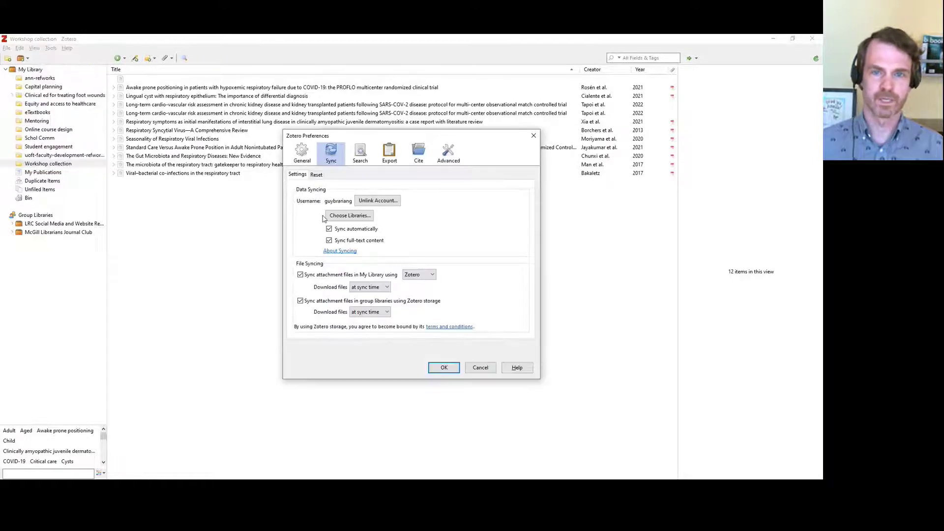
pyautogui.click(418, 153)
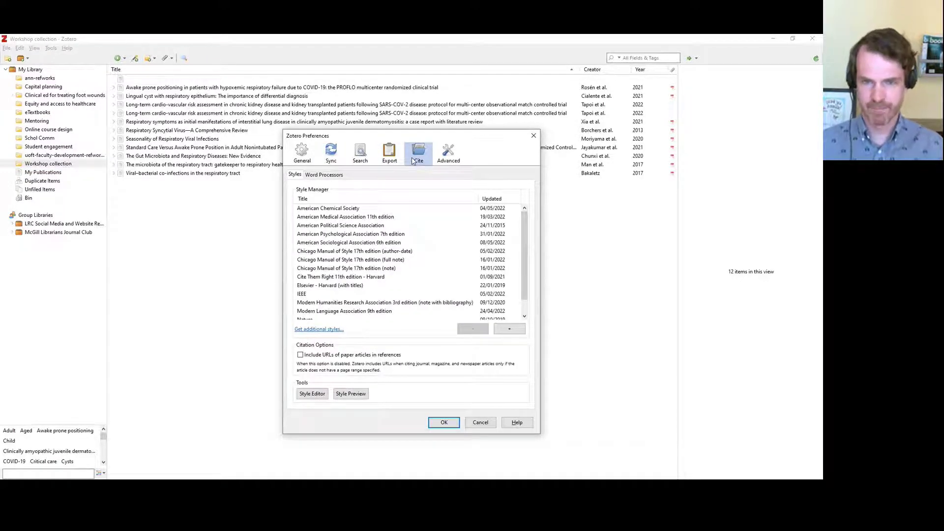
pyautogui.click(322, 175)
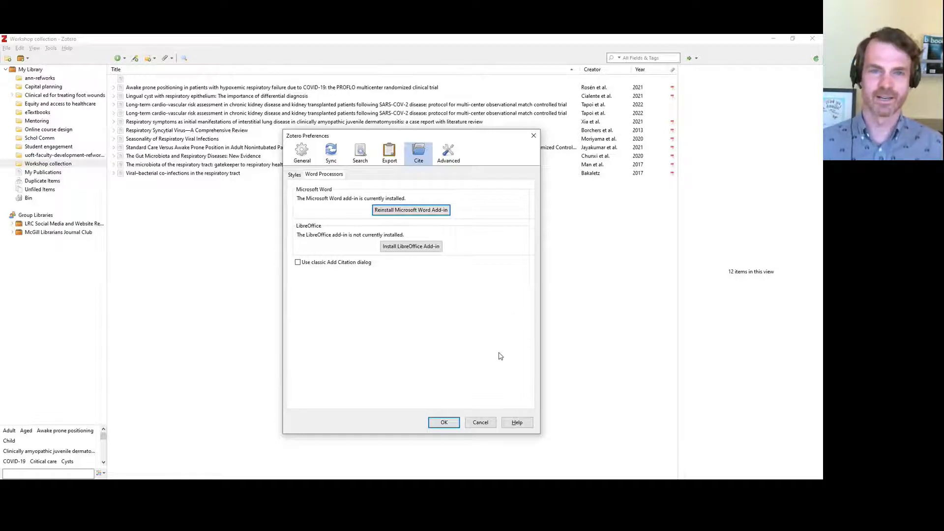
pyautogui.click(482, 424)
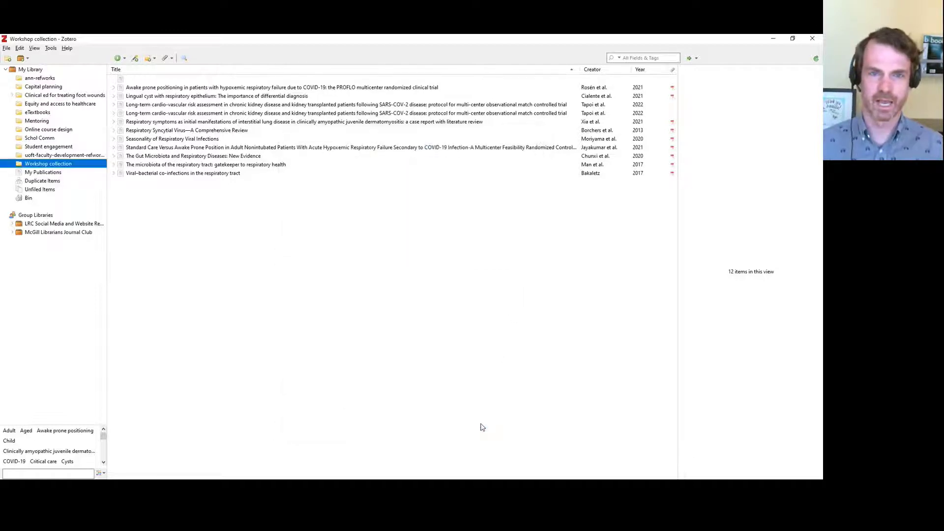
pyautogui.hotkey('alt', 'Tab')
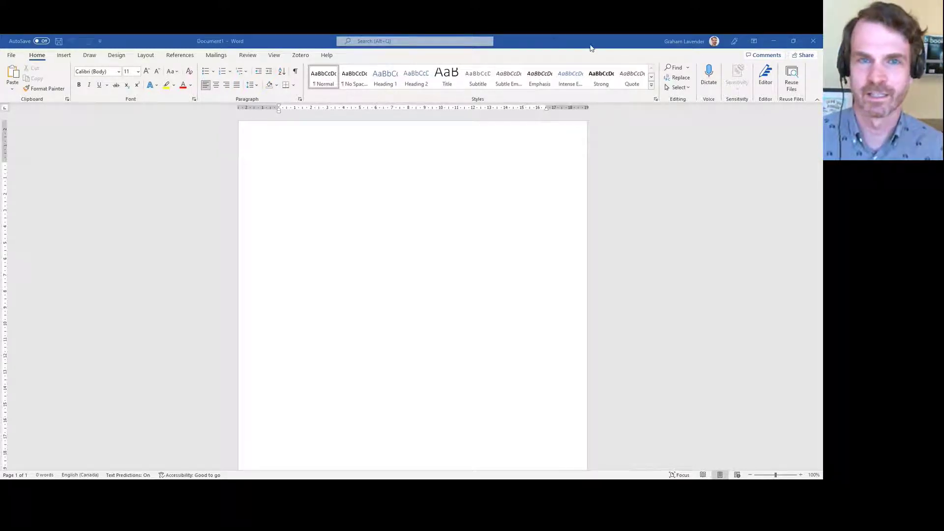
# Restore Word's window and resize it over the Zotero library, leaving part of Zotero visible
pyautogui.click(793, 42)
pyautogui.moveTo(445, 72)
pyautogui.mouseDown()
pyautogui.moveTo(482, 86)
pyautogui.moveTo(434, 59)
pyautogui.mouseUp()
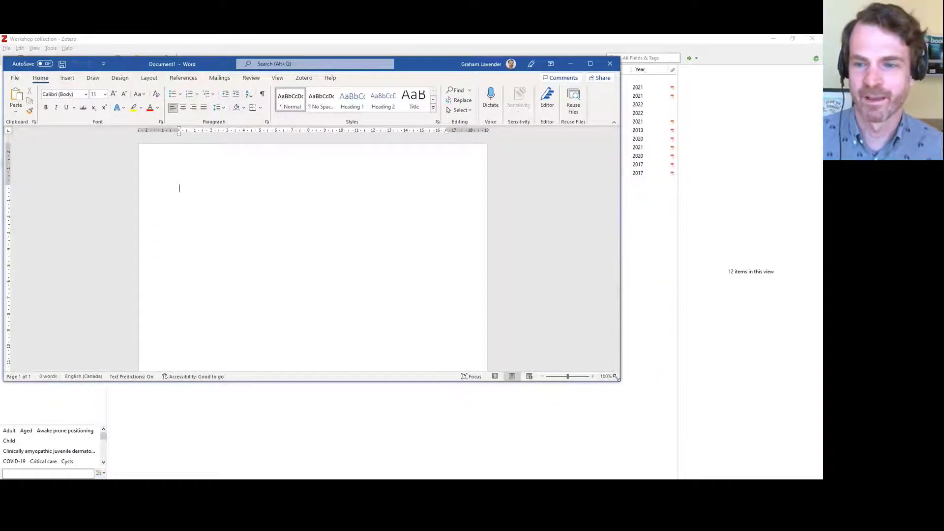
pyautogui.moveTo(620, 381); pyautogui.dragTo(814, 479)
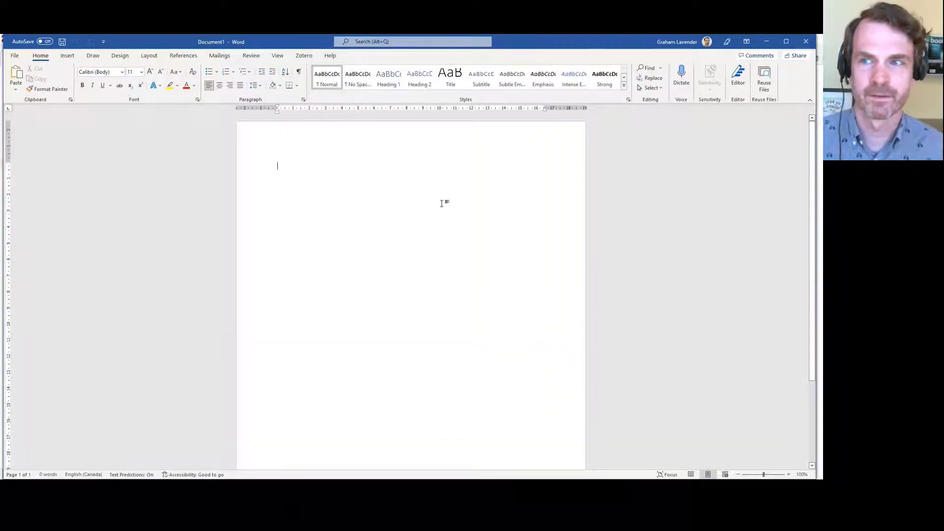
pyautogui.click(789, 42)
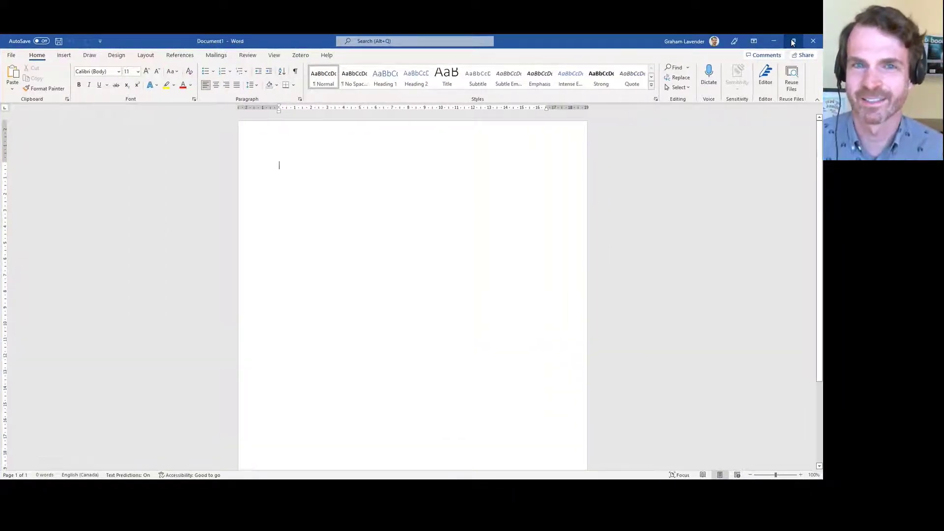
pyautogui.click(789, 43)
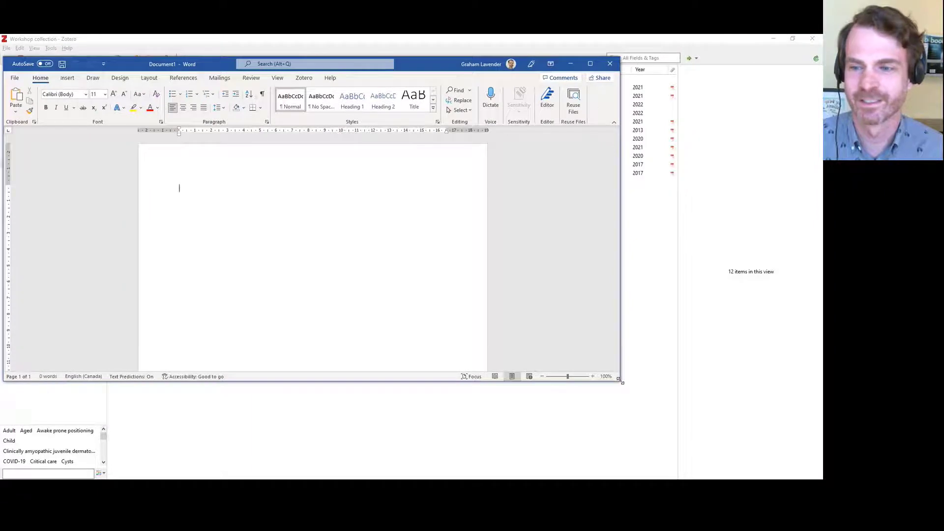
pyautogui.moveTo(619, 380); pyautogui.dragTo(820, 429)
# Show the Zotero ribbon and type 'This is my brilliant paper. Others have written brilliant papers'
pyautogui.click(304, 78)
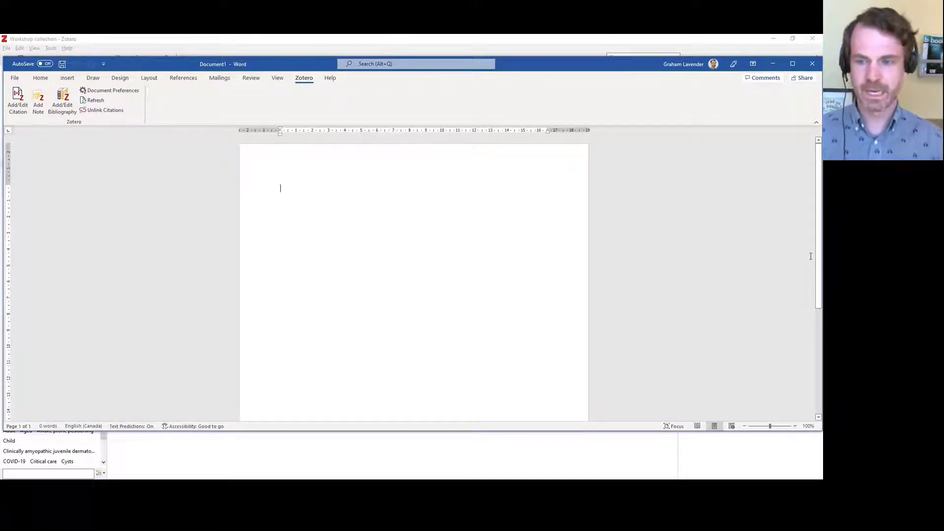
pyautogui.write('Th')
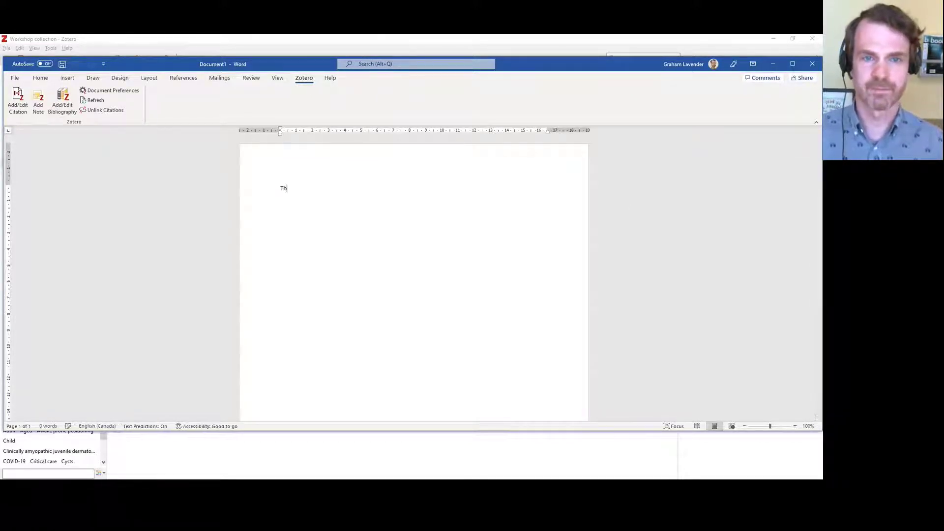
pyautogui.write('is is my brill')
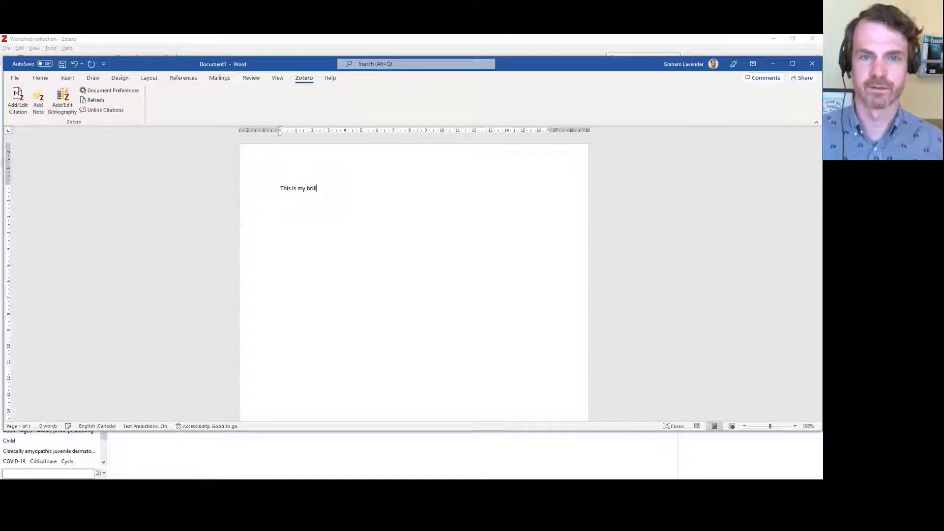
pyautogui.write('iant paper. ')
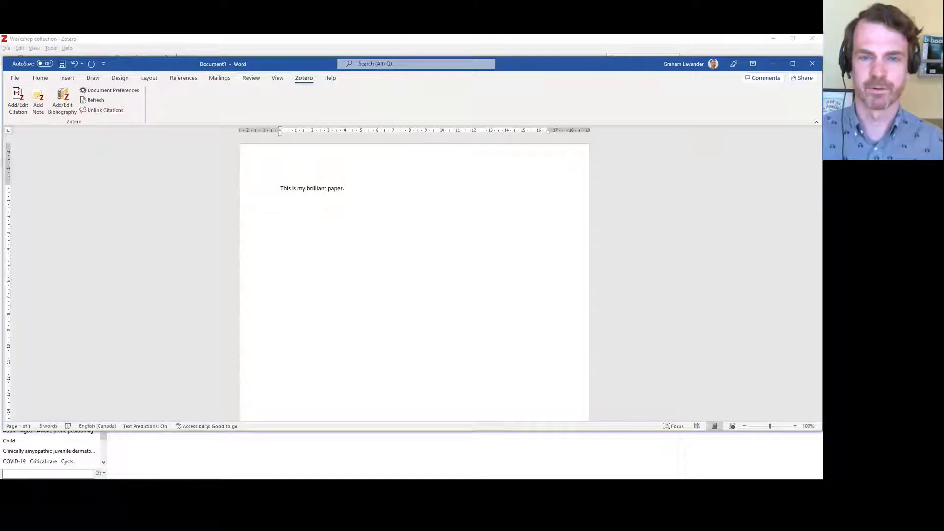
pyautogui.write('Others have wr')
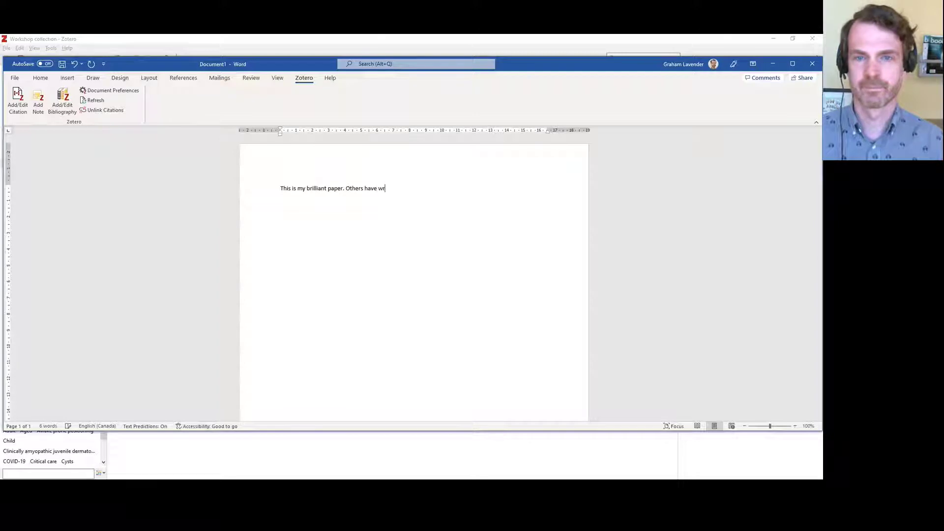
pyautogui.write('itten brilliant pape')
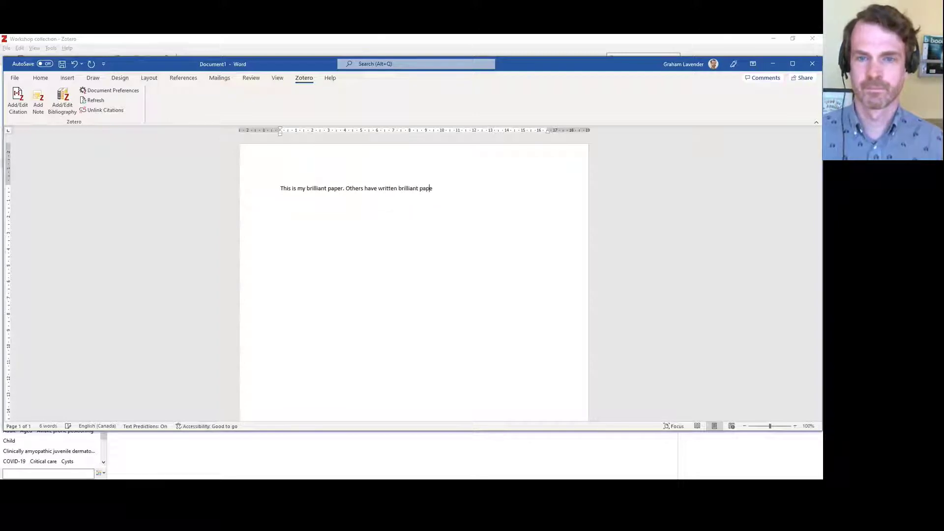
pyautogui.write('rs')
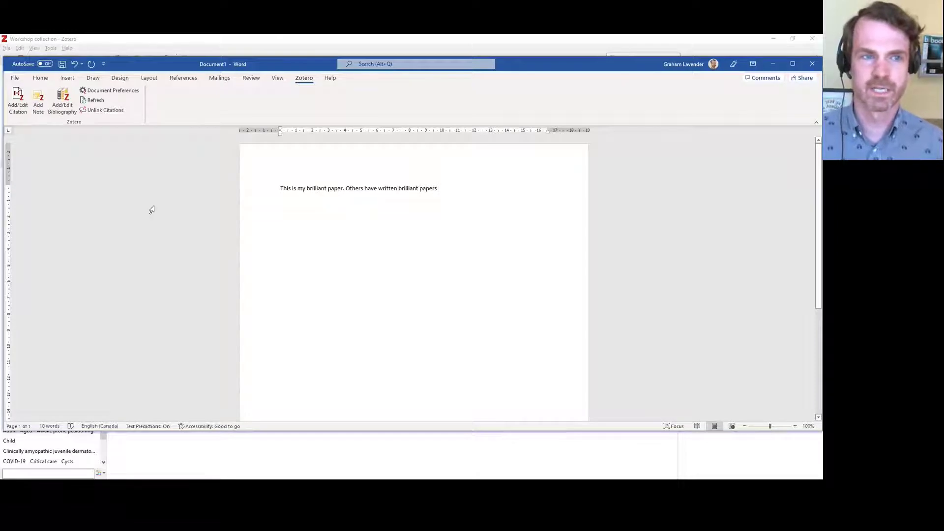
# Start a Zotero citation and confirm APA 7th edition as the document's citation style
pyautogui.click(20, 108)
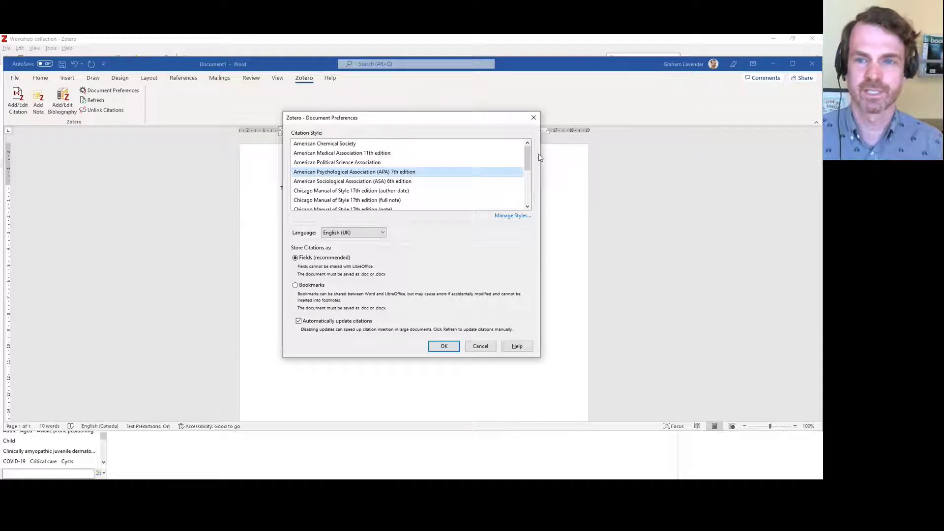
pyautogui.moveTo(528, 158)
pyautogui.mouseDown()
pyautogui.moveTo(534, 196)
pyautogui.moveTo(534, 150)
pyautogui.mouseUp()
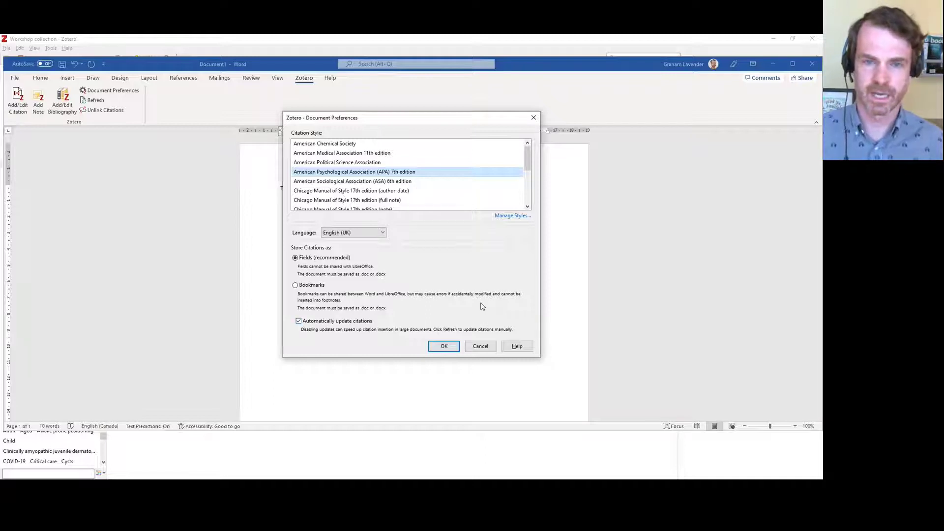
pyautogui.click(444, 347)
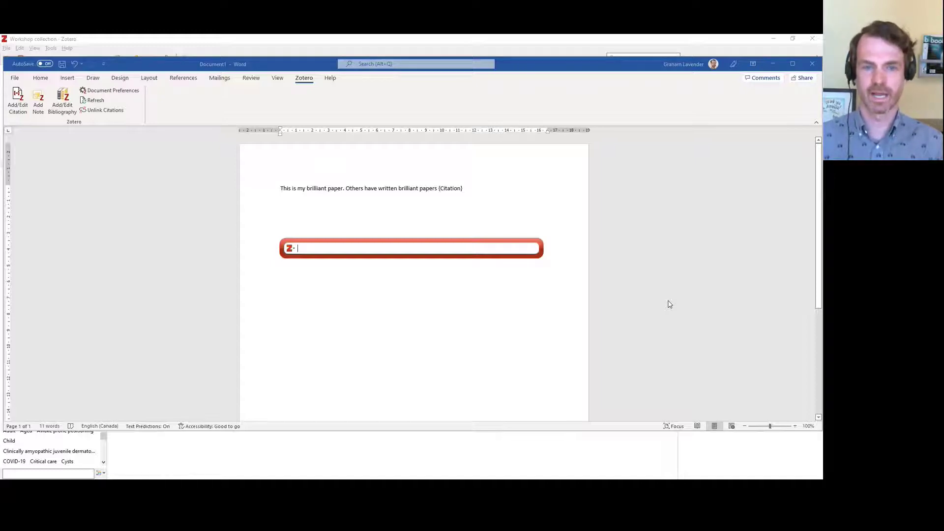
# Cite the Andrew & Wilkie 2007 article found by searching 'resp', then add a period and filler text
pyautogui.write('resp')
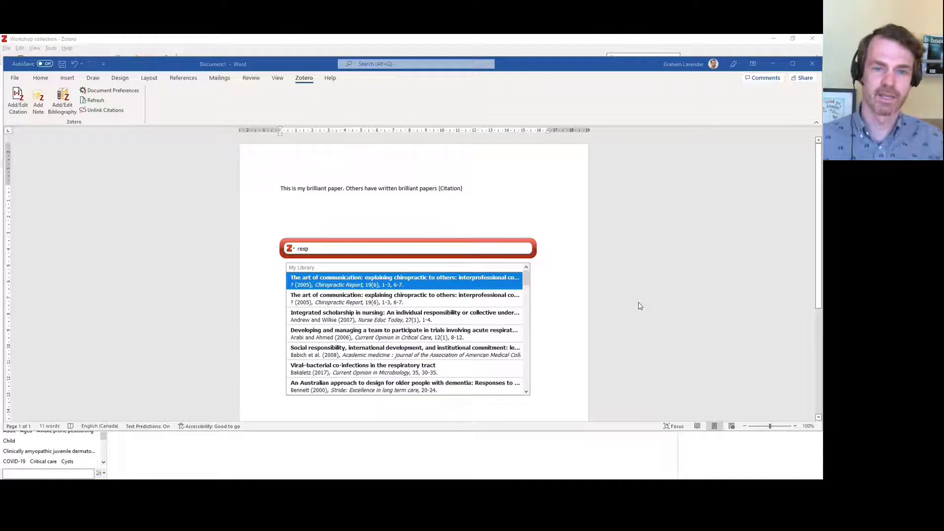
pyautogui.click(378, 319)
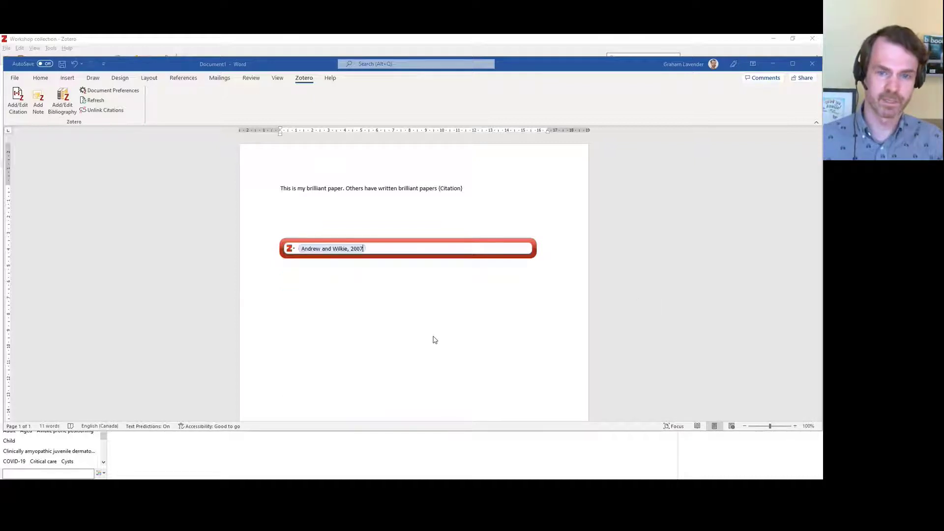
pyautogui.press('Return')
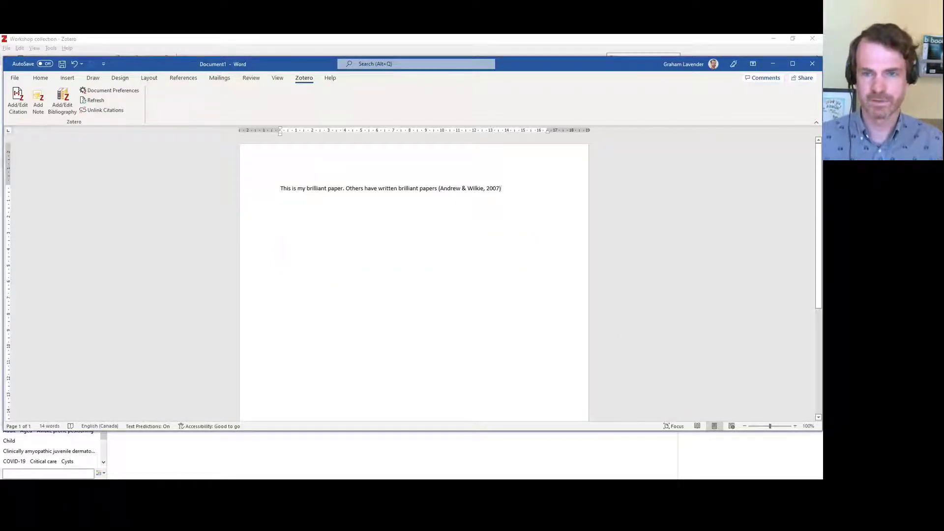
pyautogui.write('. ')
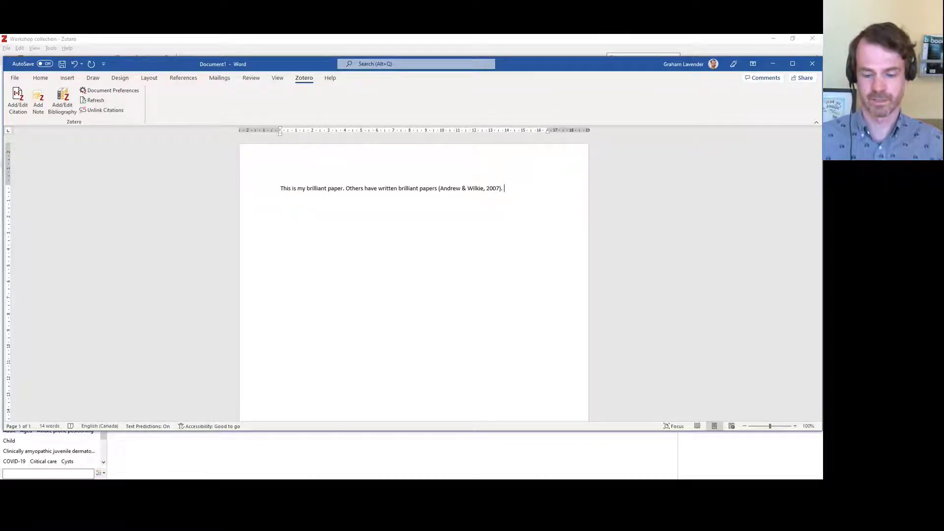
pyautogui.write('Lkjasdf alsdjkf asldfjk')
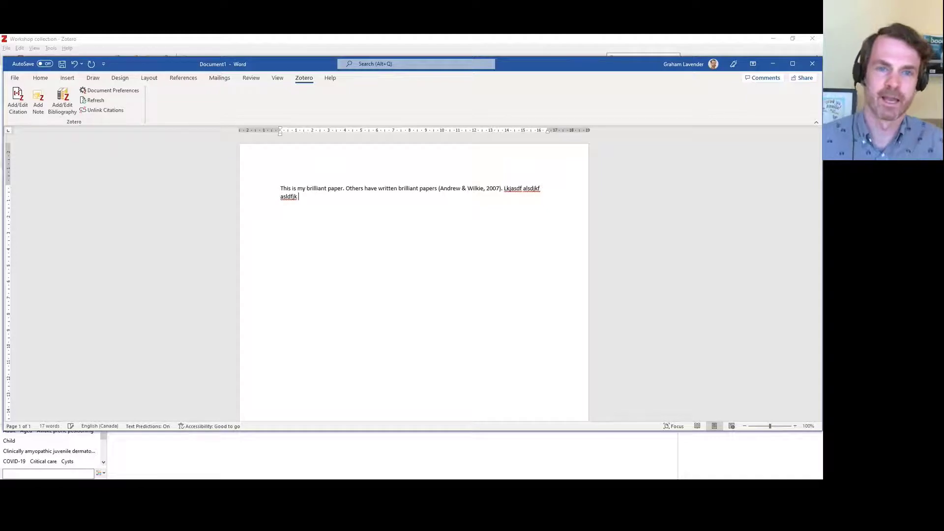
# Insert one citation to Abid 2013 and Healy et al. 2012, followed by a period
pyautogui.click(18, 100)
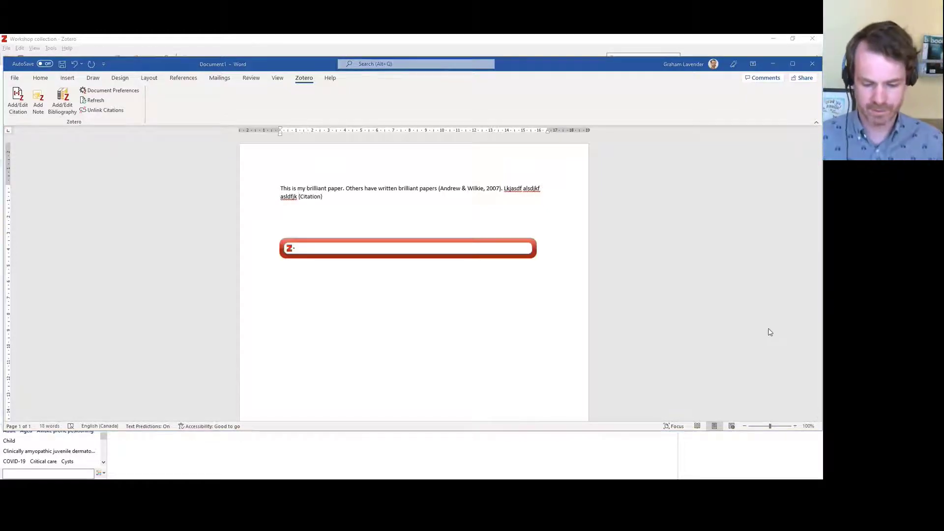
pyautogui.write('health')
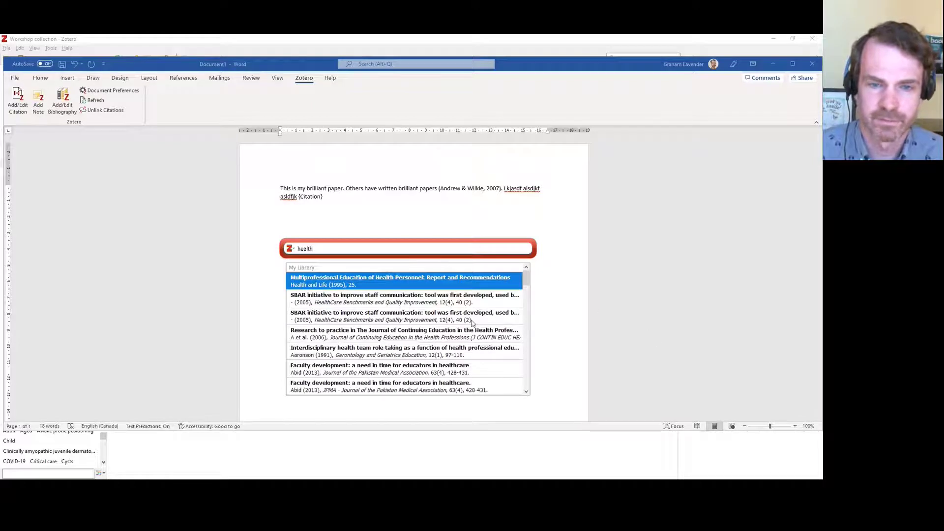
pyautogui.scroll(-2, 472, 322)
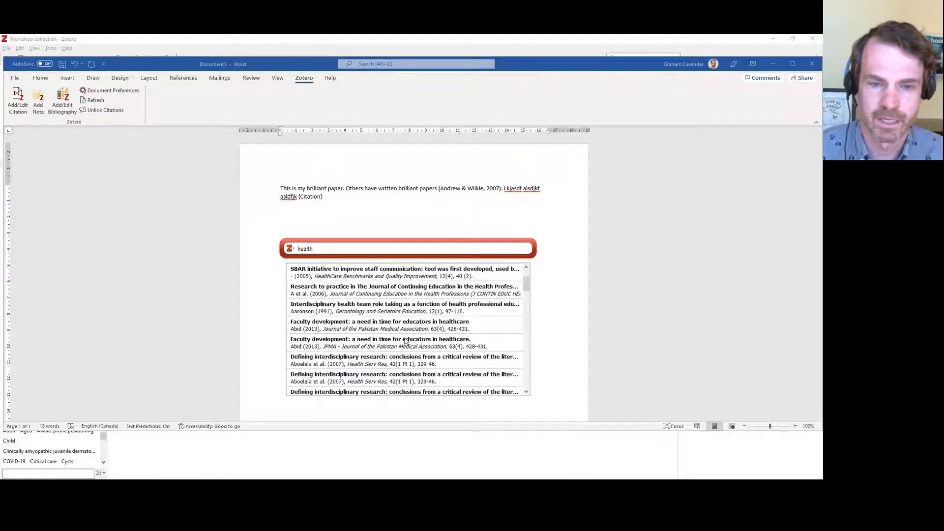
pyautogui.click(333, 343)
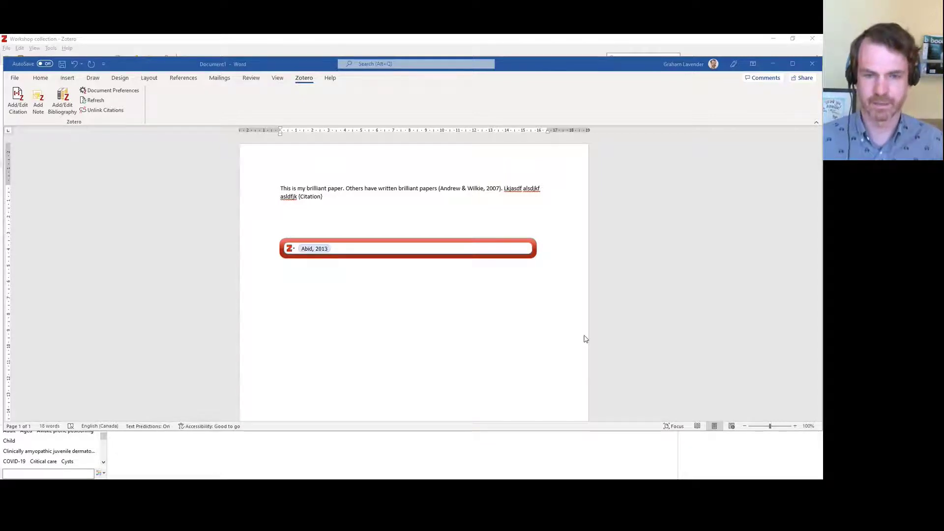
pyautogui.write('heal')
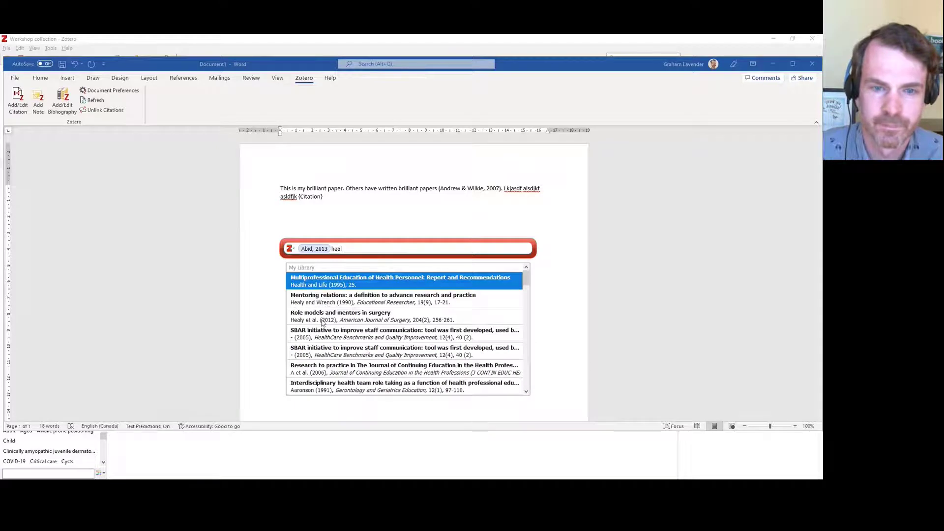
pyautogui.click(322, 317)
pyautogui.press('Return')
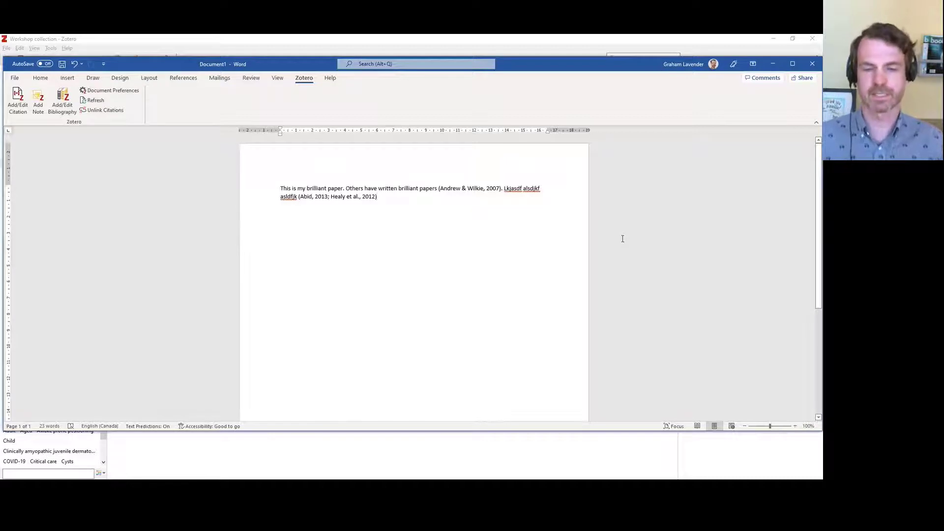
pyautogui.write('.')
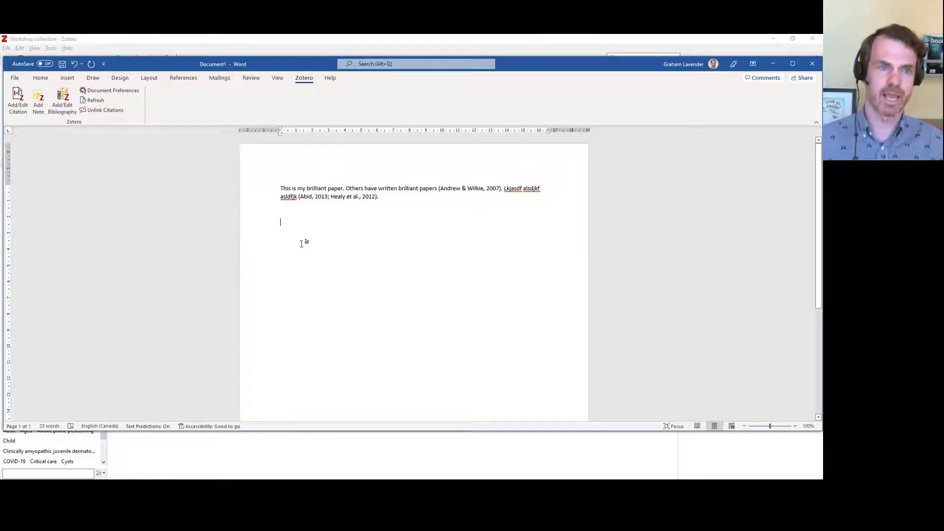
# Insert the Zotero bibliography, select the Healy reference entry, and switch to Zotero
pyautogui.click(63, 104)
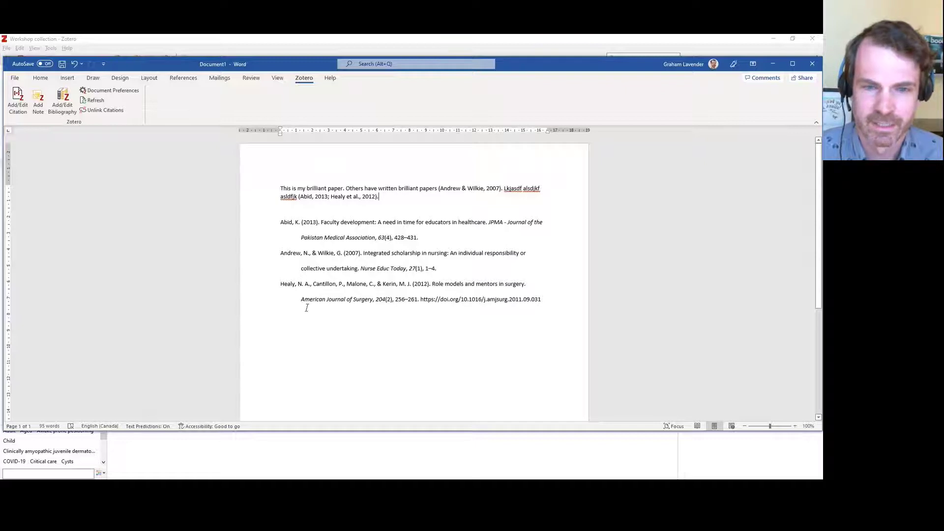
pyautogui.tripleClick(286, 285)
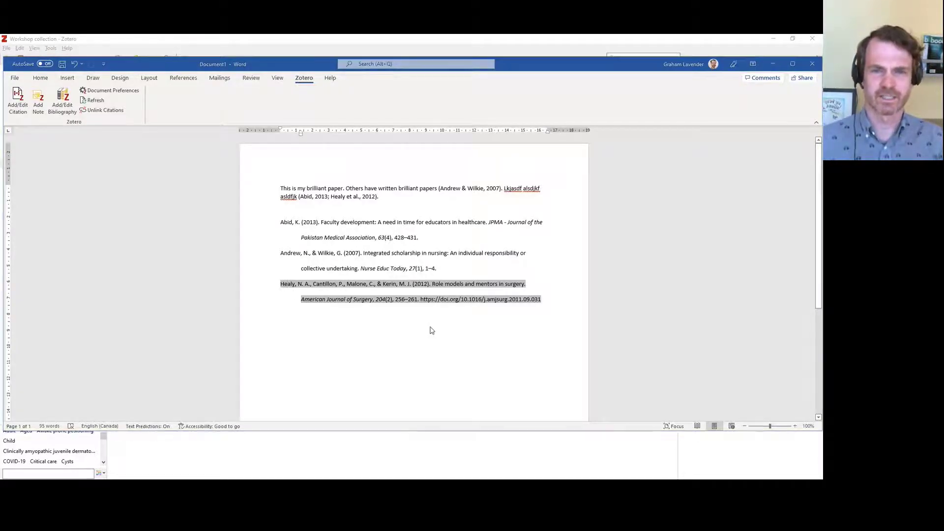
pyautogui.hotkey('alt', 'Tab')
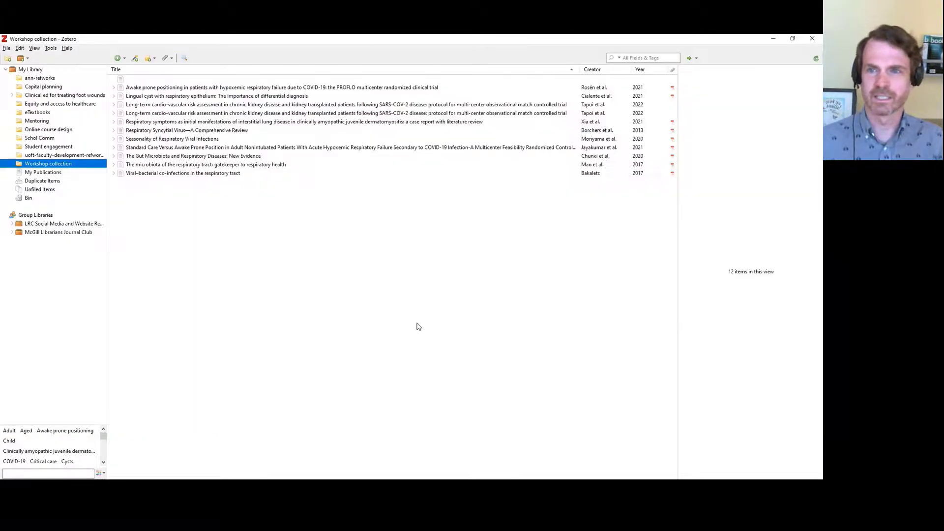
# Search My Library for 'healy' and select the Role models and mentors in surgery record
pyautogui.click(646, 58)
pyautogui.write('healy')
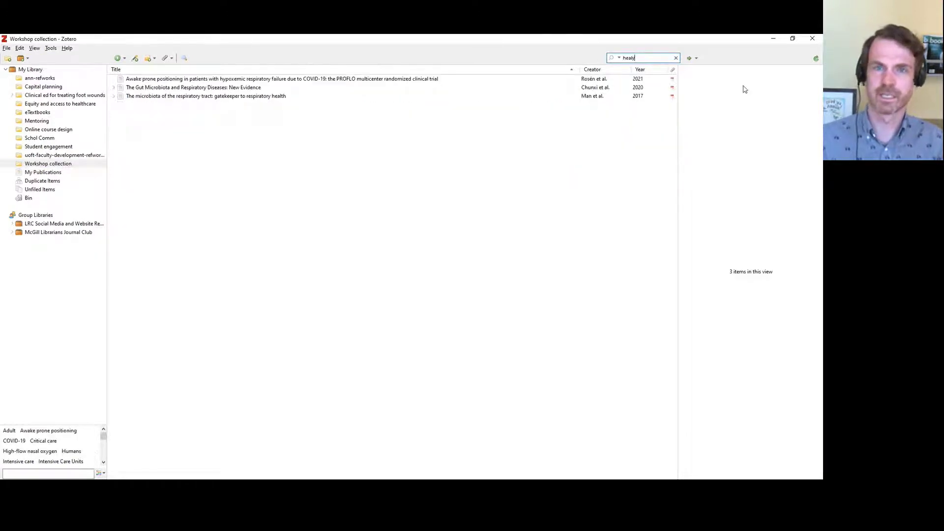
pyautogui.click(15, 73)
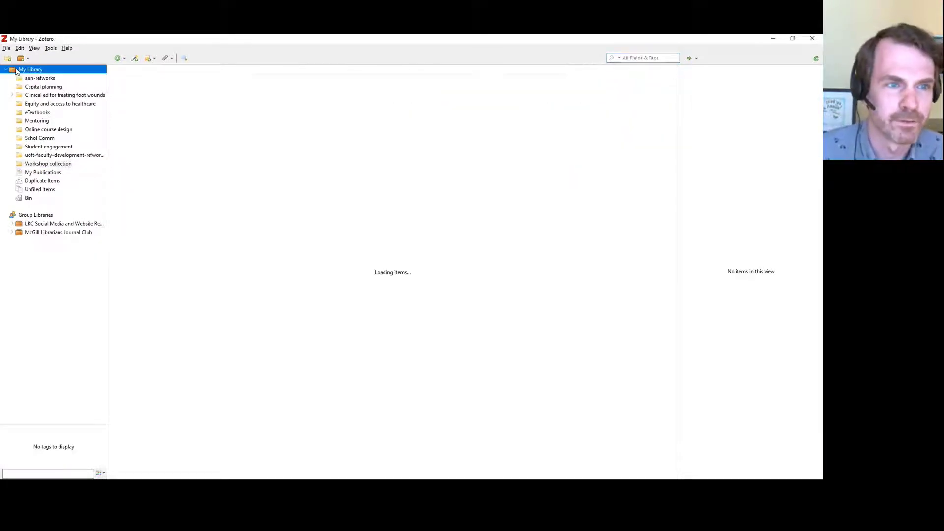
pyautogui.click(655, 57)
pyautogui.write('healy')
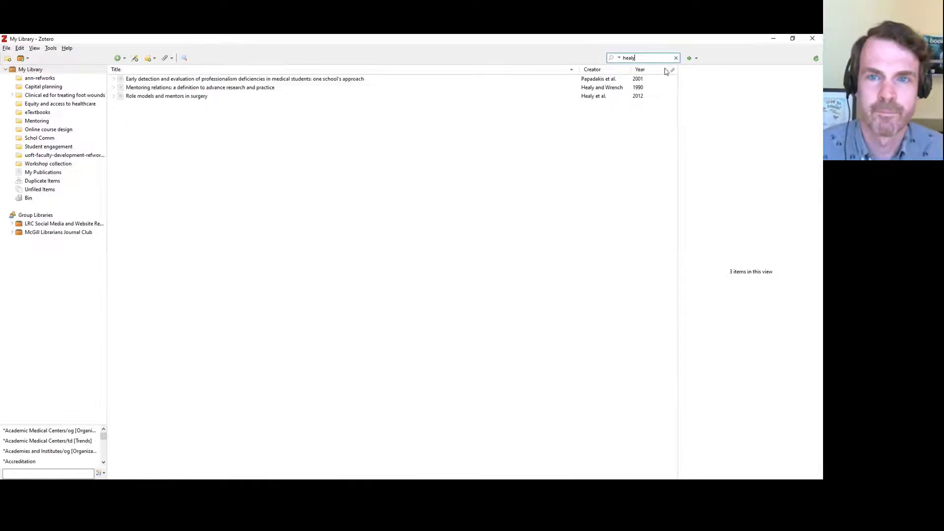
pyautogui.click(228, 94)
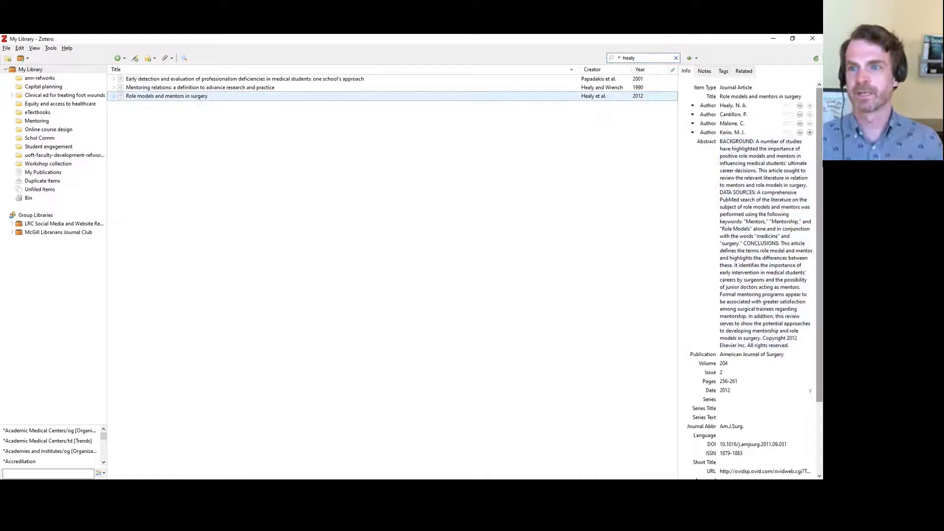
# Change the first author's last name from Healy to Heally, then return to Word
pyautogui.click(727, 105)
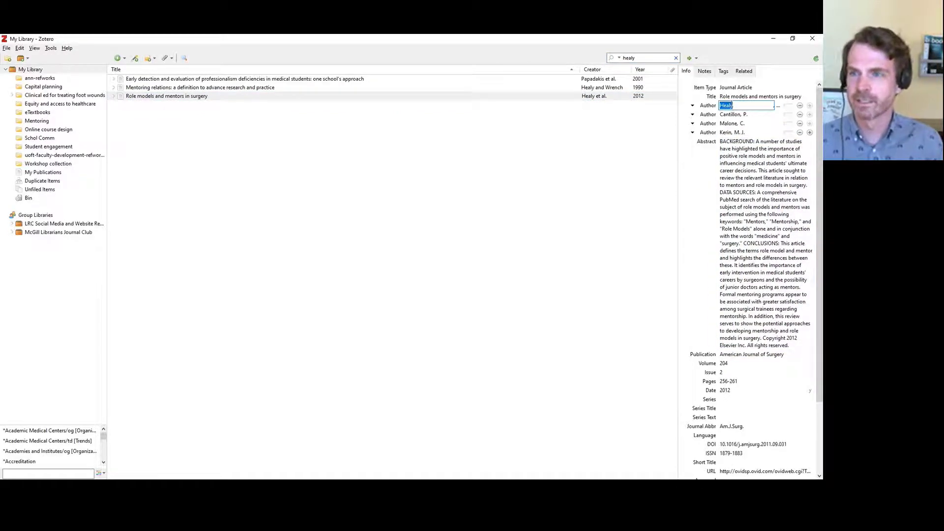
pyautogui.click(732, 106)
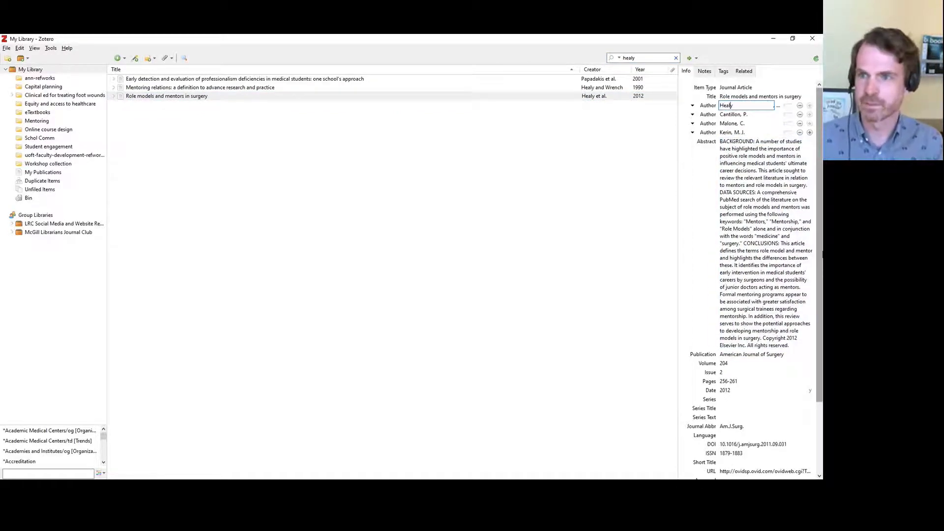
pyautogui.write('l')
pyautogui.press('Tab')
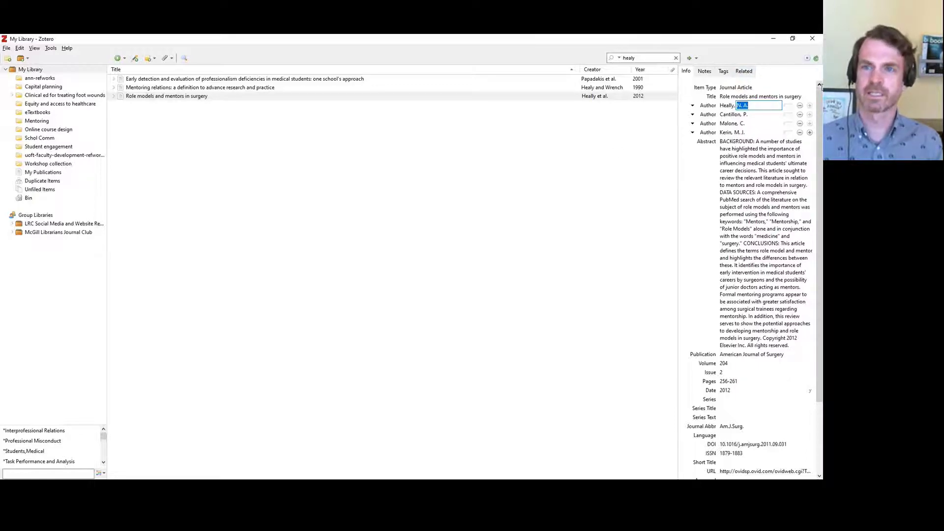
pyautogui.hotkey('alt', 'Tab')
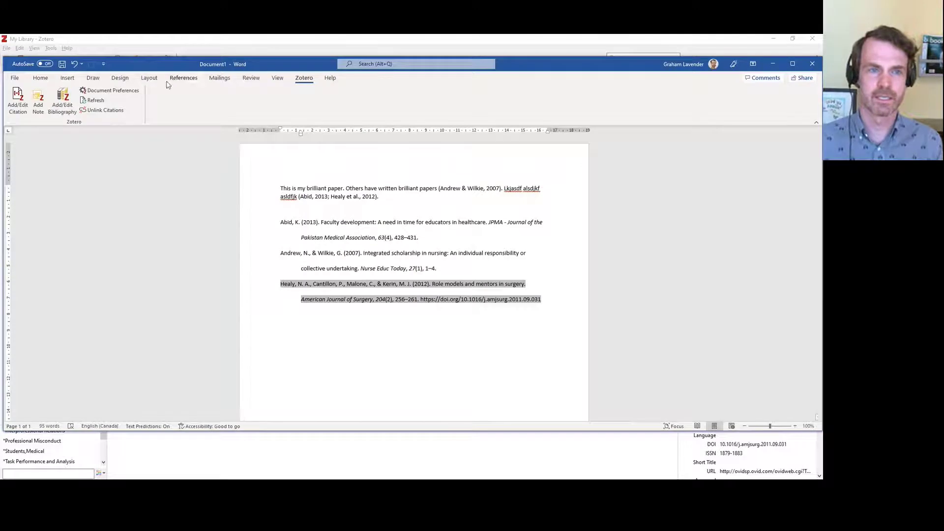
# Refresh the Zotero citations so the surgery mentors reference reads 'Heally, N. A.' in the text and bibliography
pyautogui.click(369, 320)
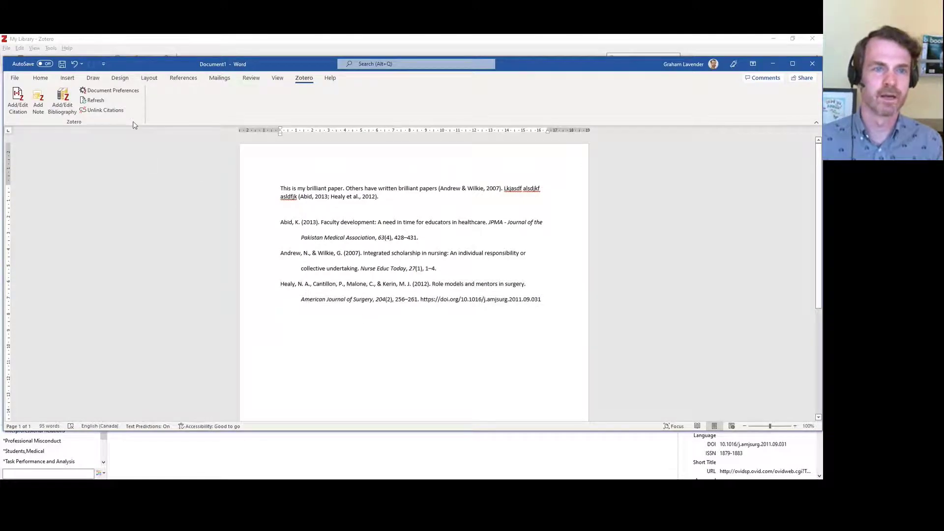
pyautogui.click(93, 101)
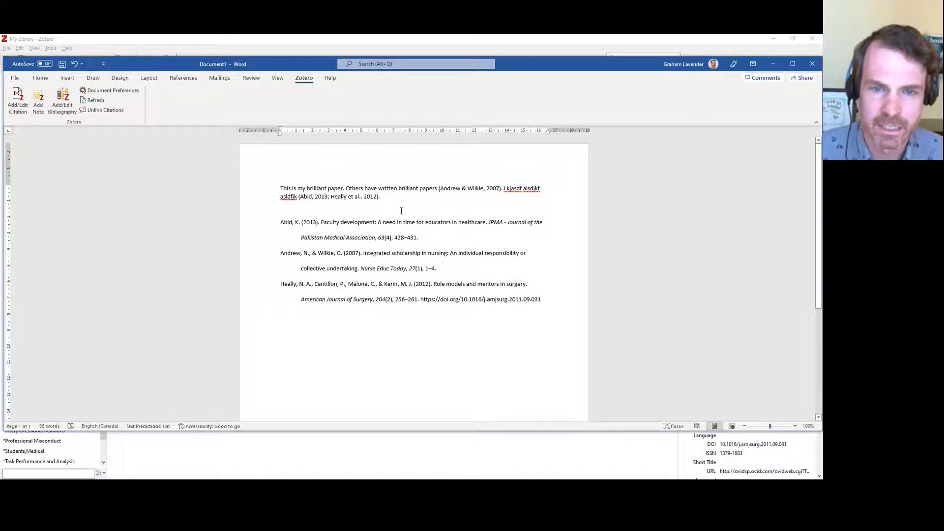
pyautogui.click(291, 284)
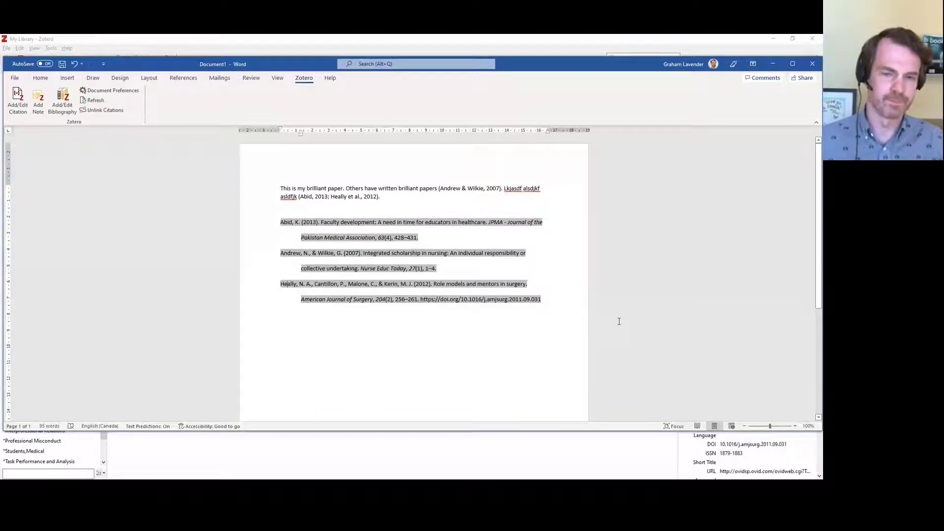
pyautogui.click(535, 321)
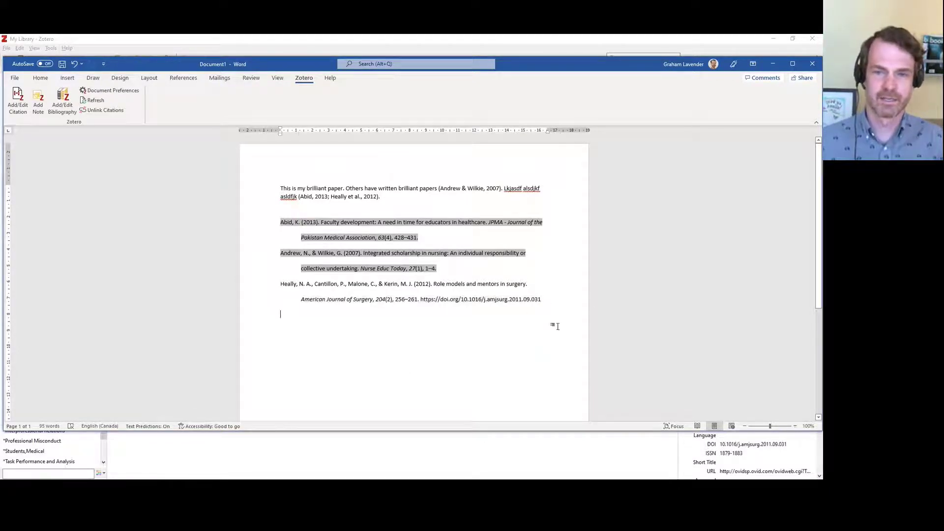
pyautogui.click(412, 195)
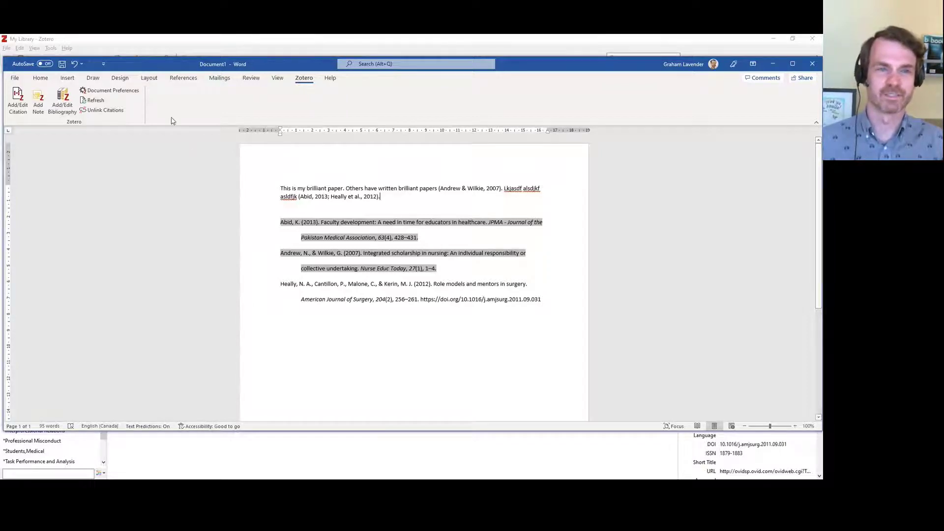
# Switch the document's citation style to Vancouver, giving numbered citations (1), (2,3) and a numbered reference list
pyautogui.click(119, 94)
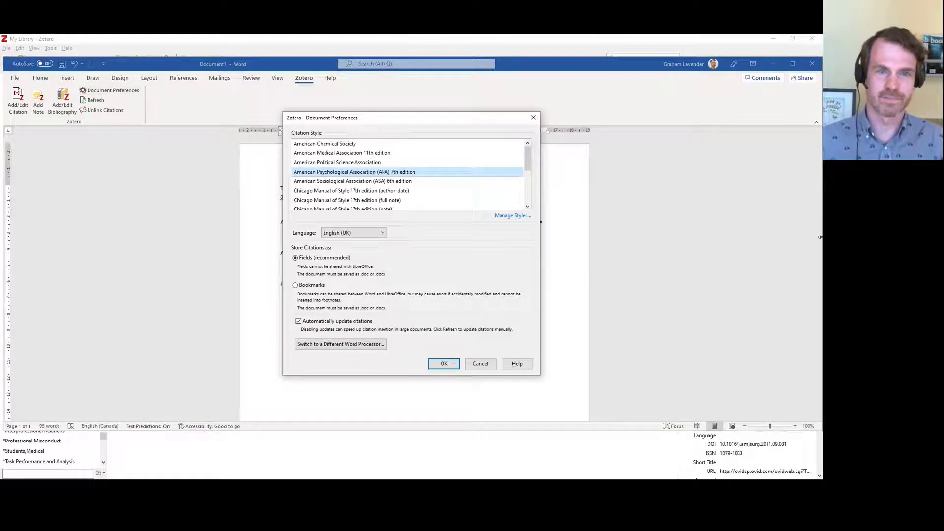
pyautogui.moveTo(528, 162); pyautogui.dragTo(533, 194)
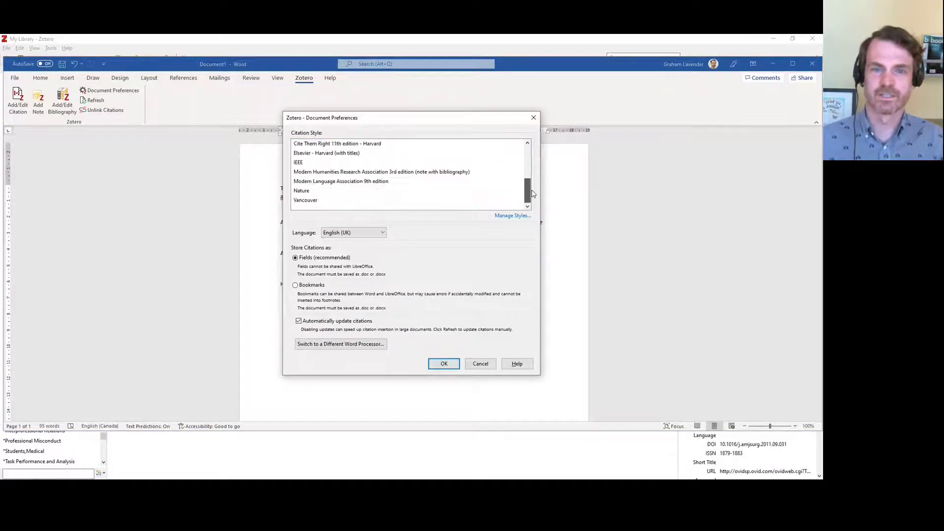
pyautogui.click(320, 202)
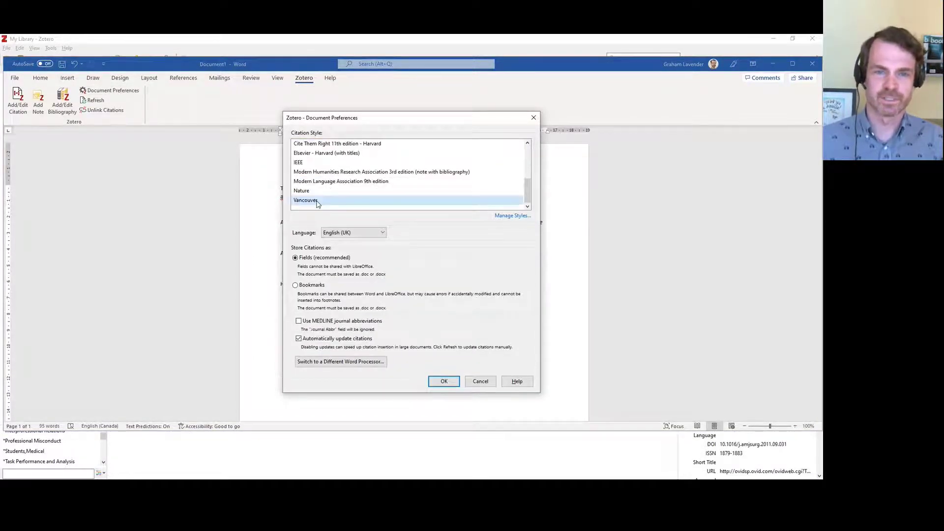
pyautogui.click(444, 382)
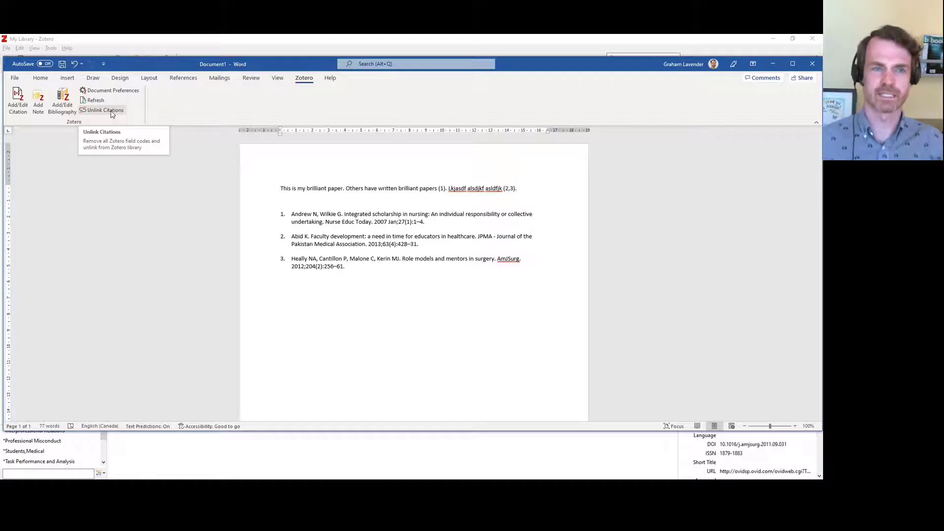
# From inside citation (1), choose Unlink Citations to get the field-code removal warning
pyautogui.click(441, 189)
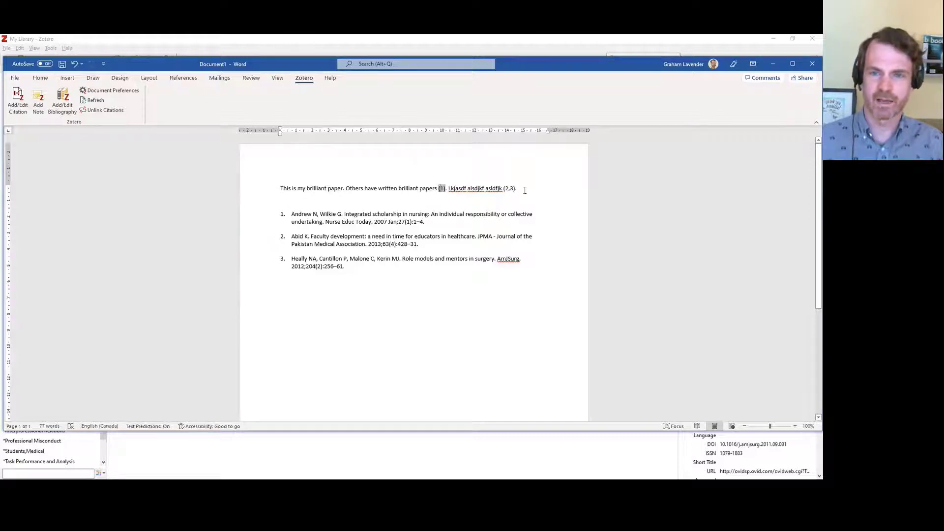
pyautogui.click(546, 201)
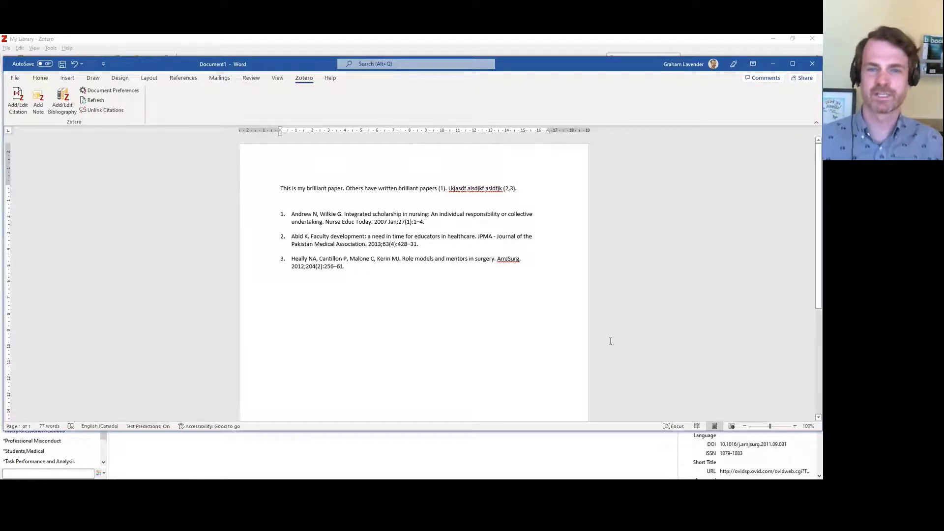
pyautogui.click(116, 110)
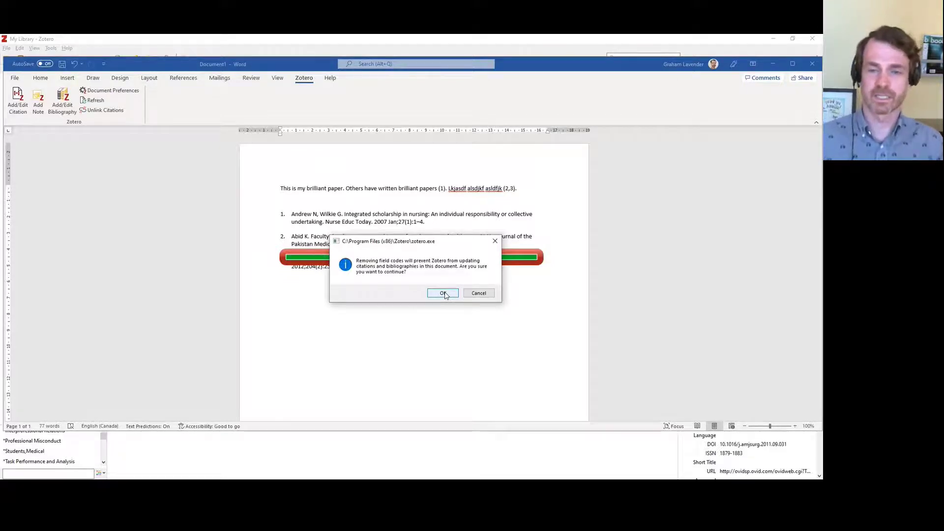
# Confirm removing the field codes, check the bibliography is plain text, and return to Zotero
pyautogui.click(443, 293)
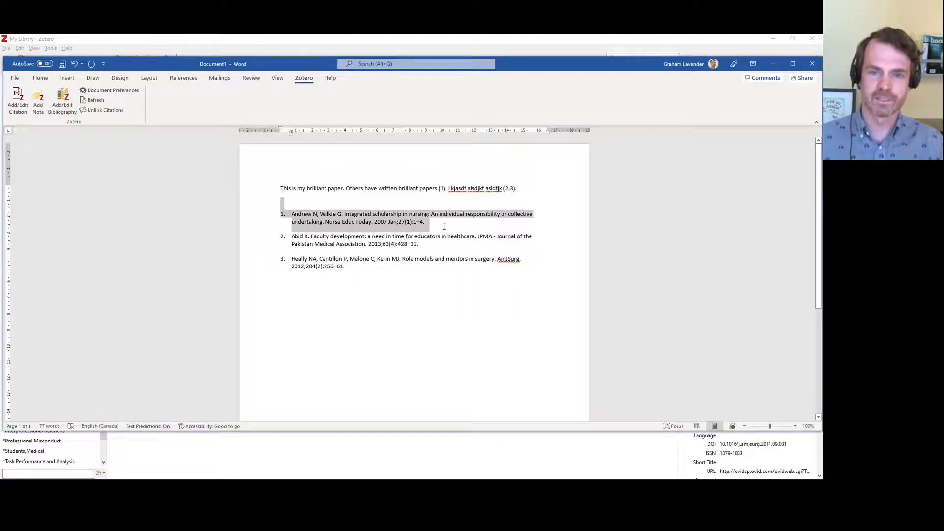
pyautogui.click(402, 260)
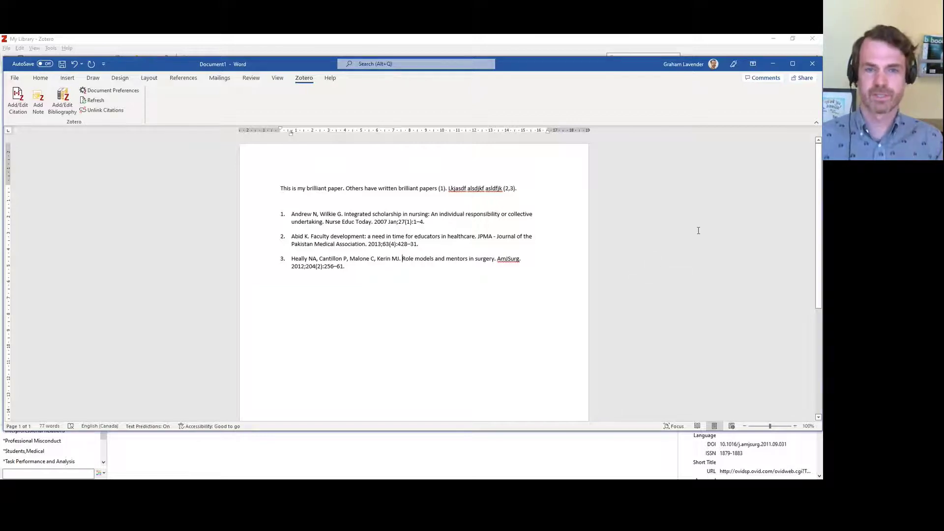
pyautogui.hotkey('alt', 'Tab')
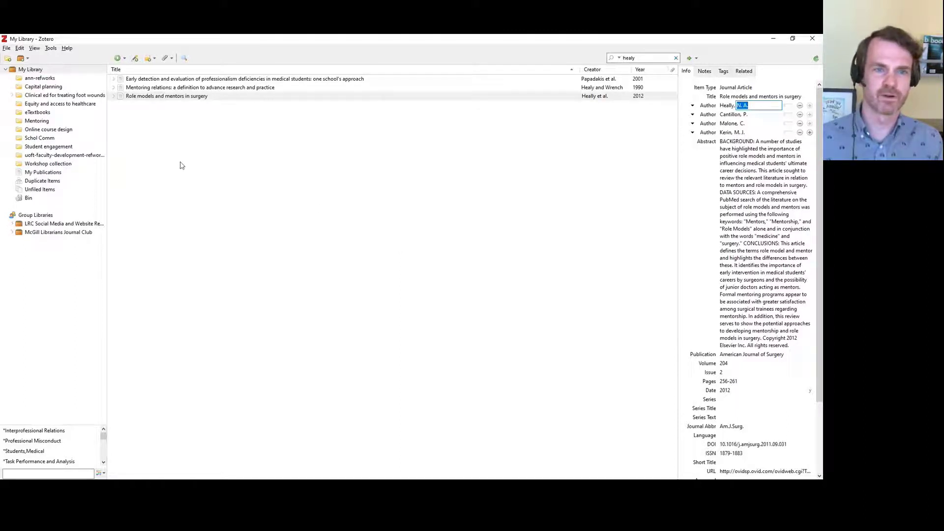
# Select all 11 items in the Workshop collection
pyautogui.click(16, 164)
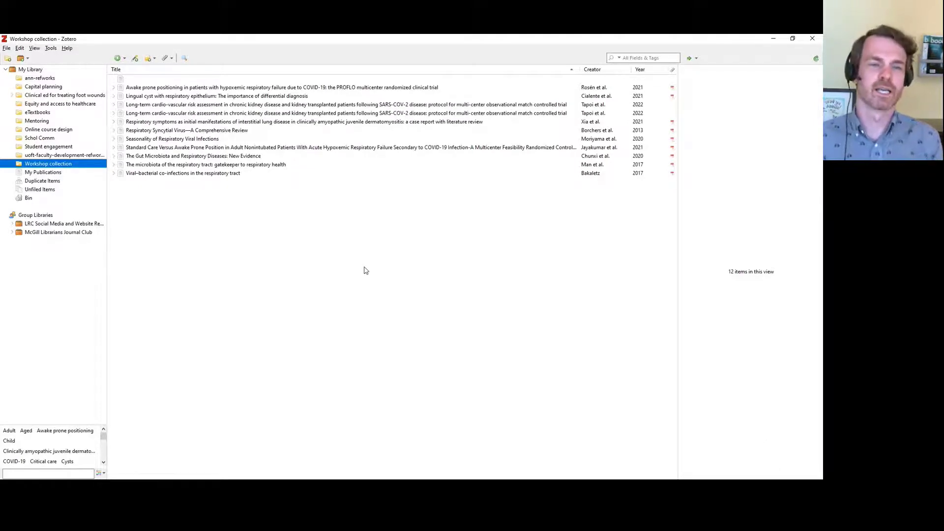
pyautogui.click(124, 89)
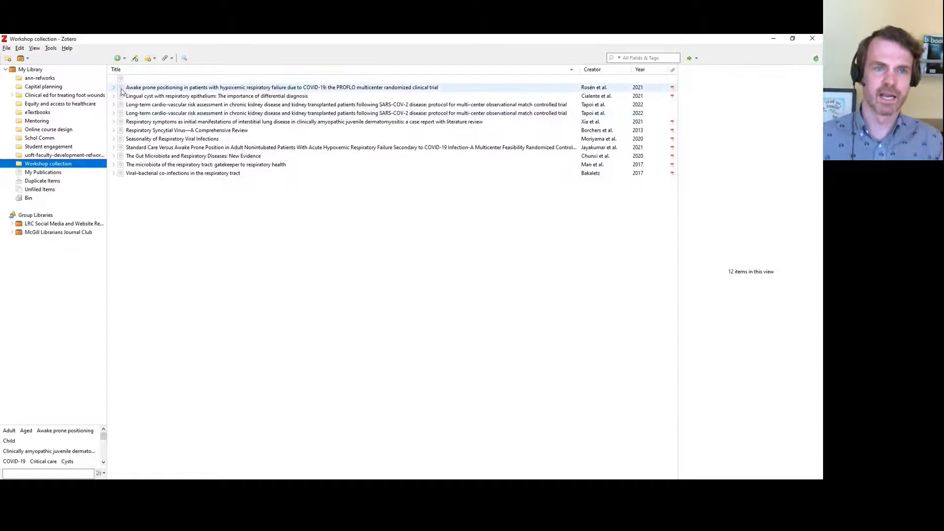
pyautogui.keyDown('shift'); pyautogui.click(122, 174); pyautogui.keyUp('shift')
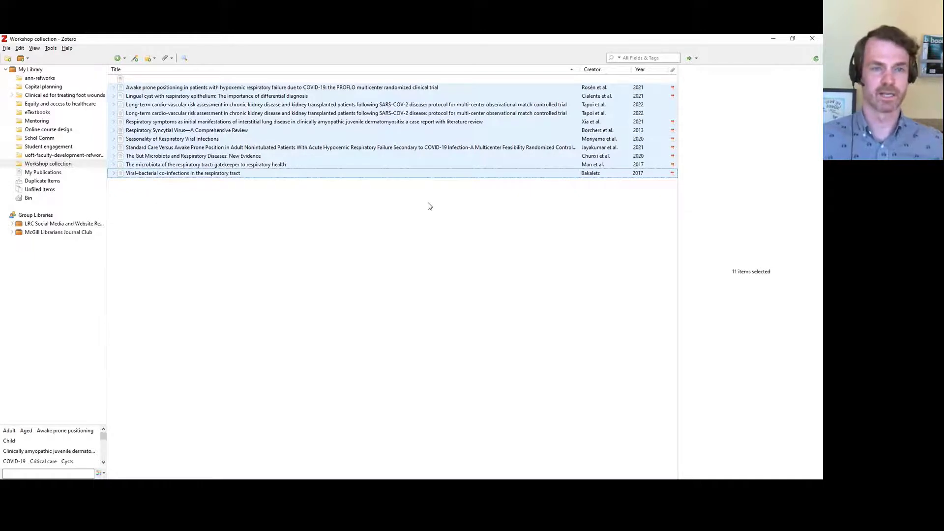
# Create an APA 7th edition bibliography of the selected items, copied to the clipboard
pyautogui.rightClick(404, 118)
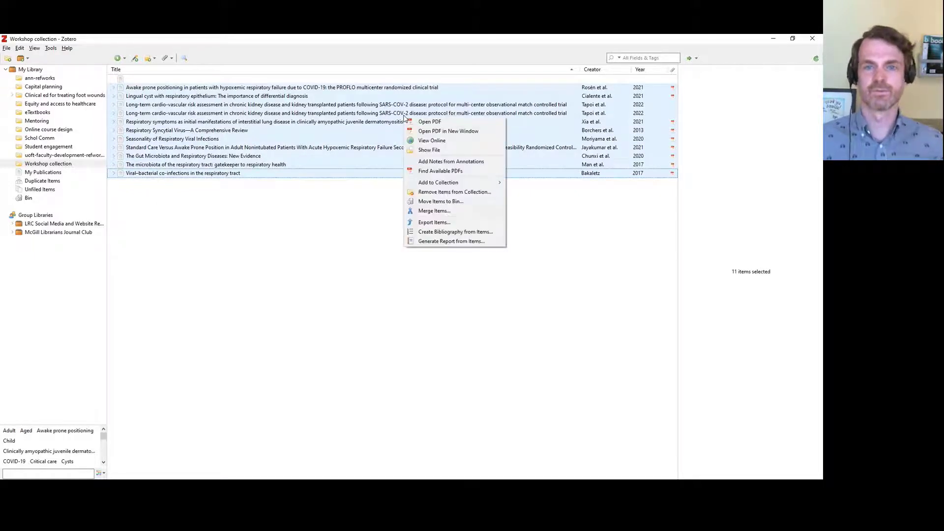
pyautogui.click(497, 233)
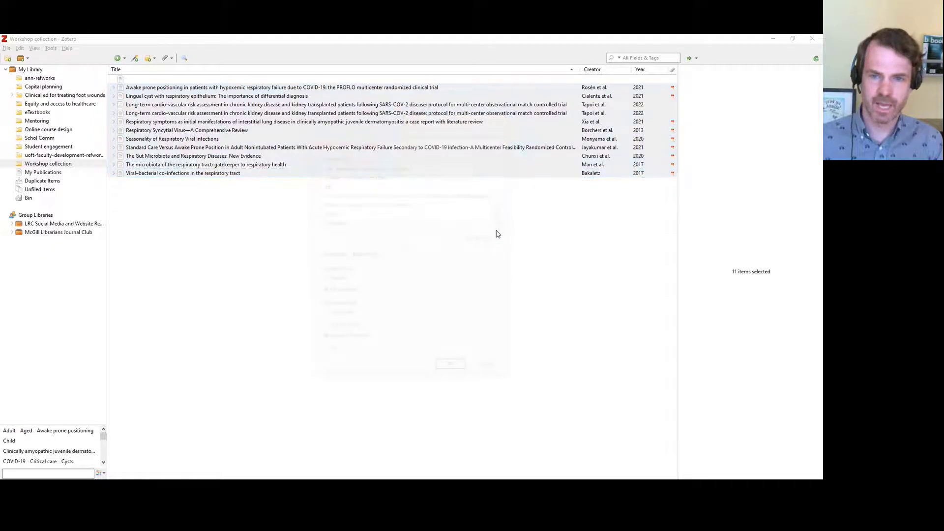
pyautogui.moveTo(500, 213); pyautogui.dragTo(500, 186)
pyautogui.click(426, 185)
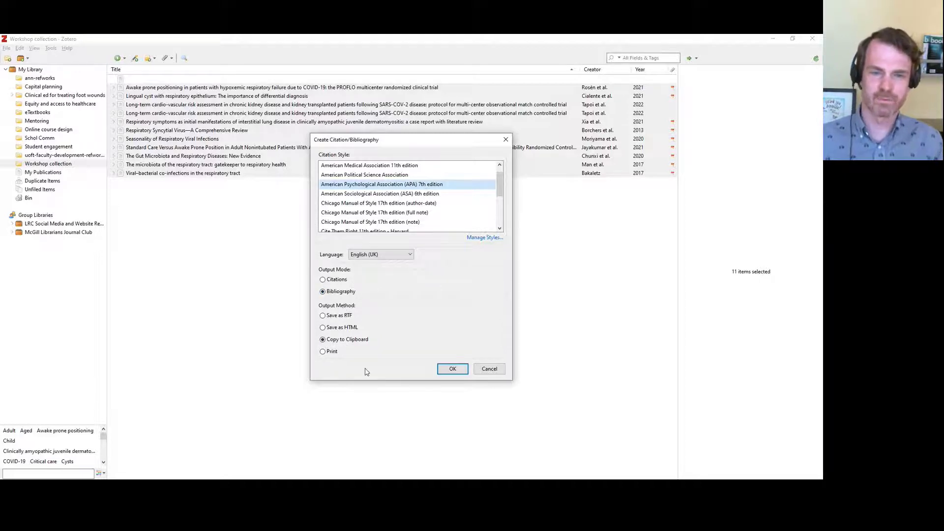
pyautogui.click(333, 341)
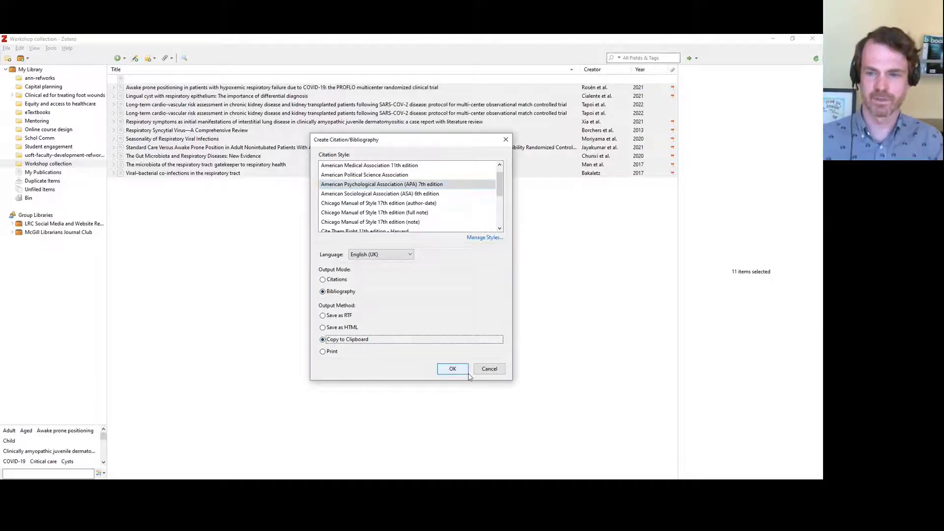
pyautogui.click(452, 370)
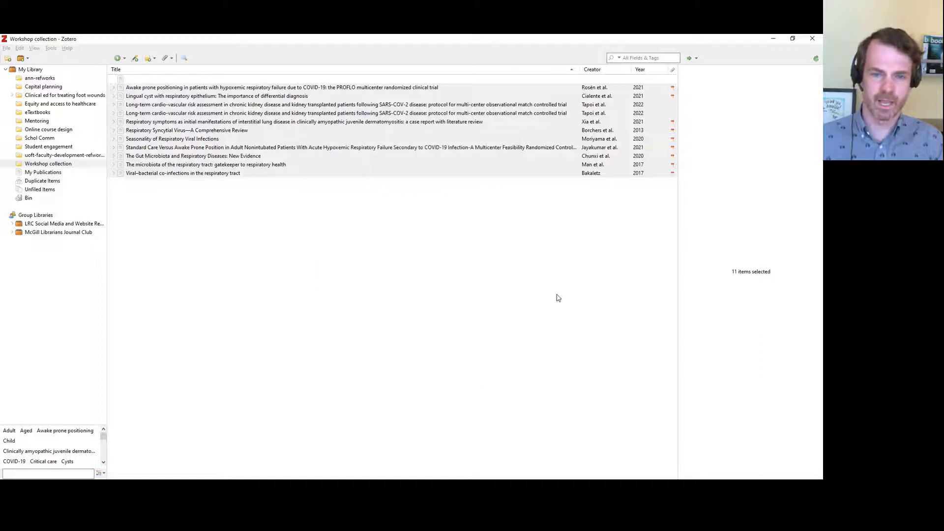
# Launch Word, paste the copied APA bibliography into a new blank document, and return to Zotero
pyautogui.press('super')
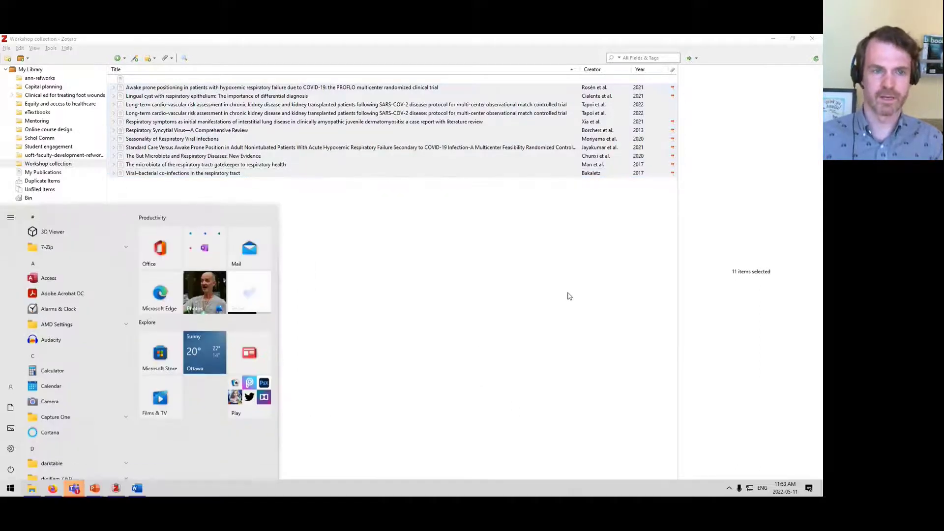
pyautogui.write('word')
pyautogui.press('Return')
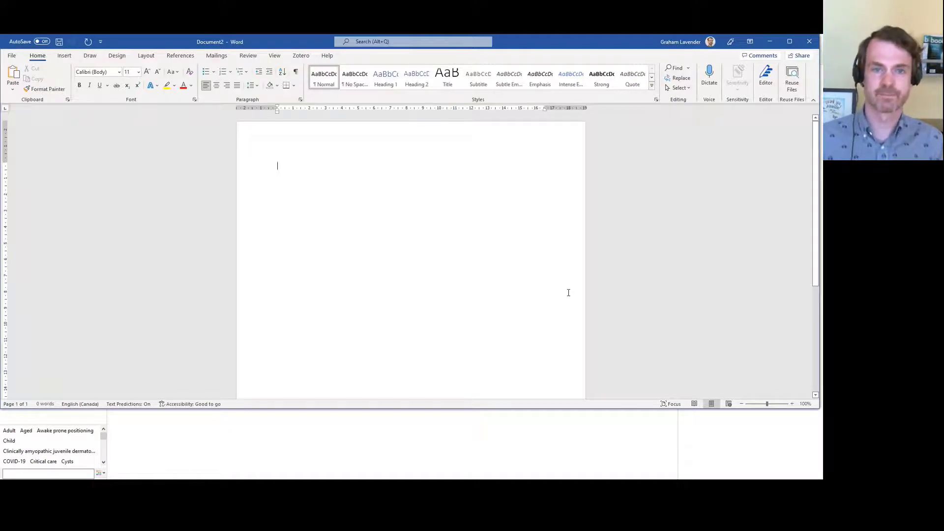
pyautogui.hotkey('ctrl', 'v')
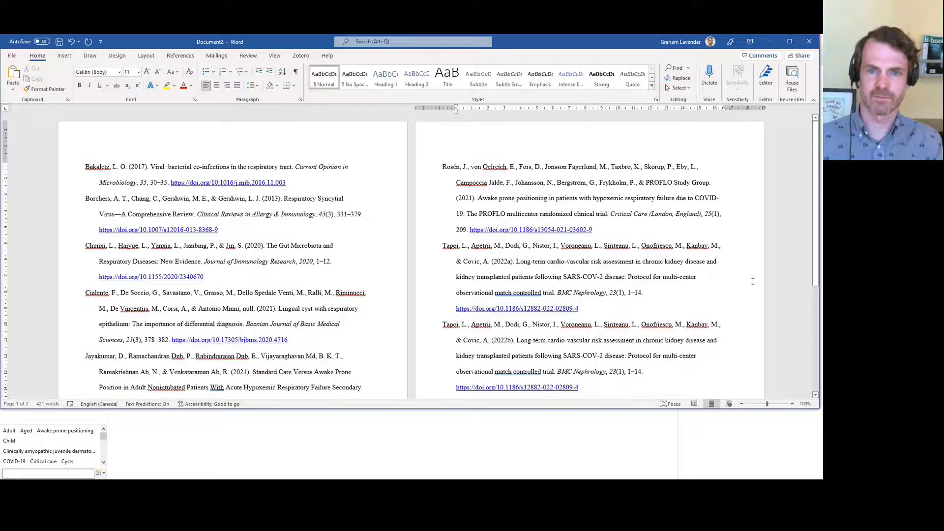
pyautogui.hotkey('alt', 'Tab')
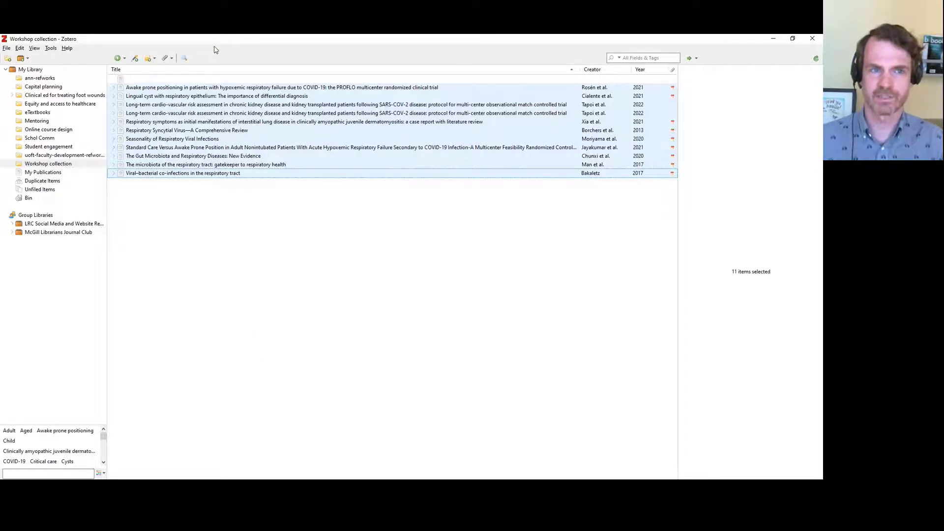
# Bring Word's Document2 back in front, shifted down and right so Zotero shows behind
pyautogui.hotkey('alt', 'Tab')
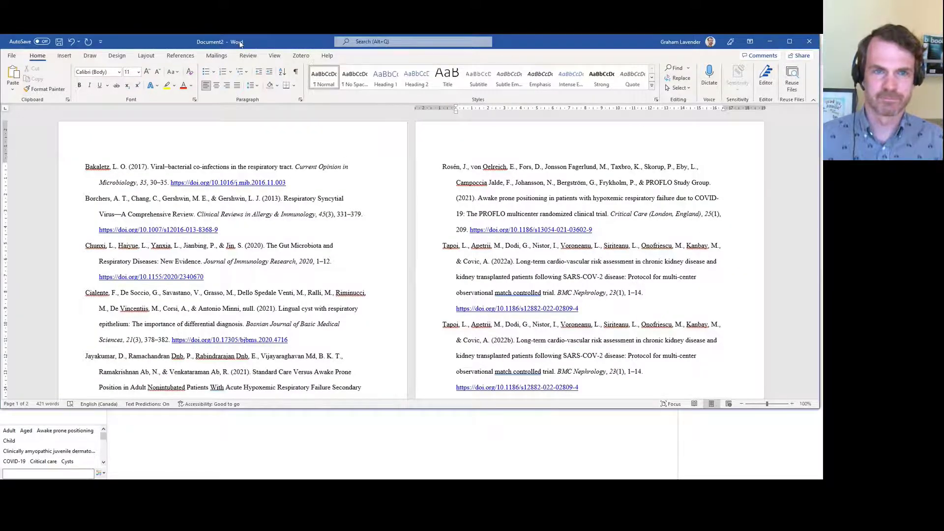
pyautogui.moveTo(240, 44); pyautogui.dragTo(244, 77)
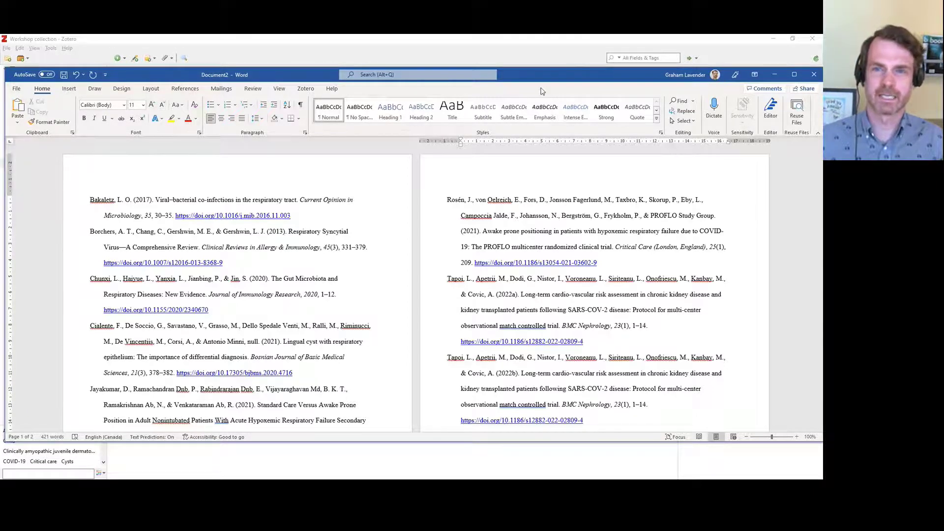
# Nudge the Word window back up and bring the Zotero Workshop collection to the front
pyautogui.moveTo(545, 77); pyautogui.dragTo(542, 70)
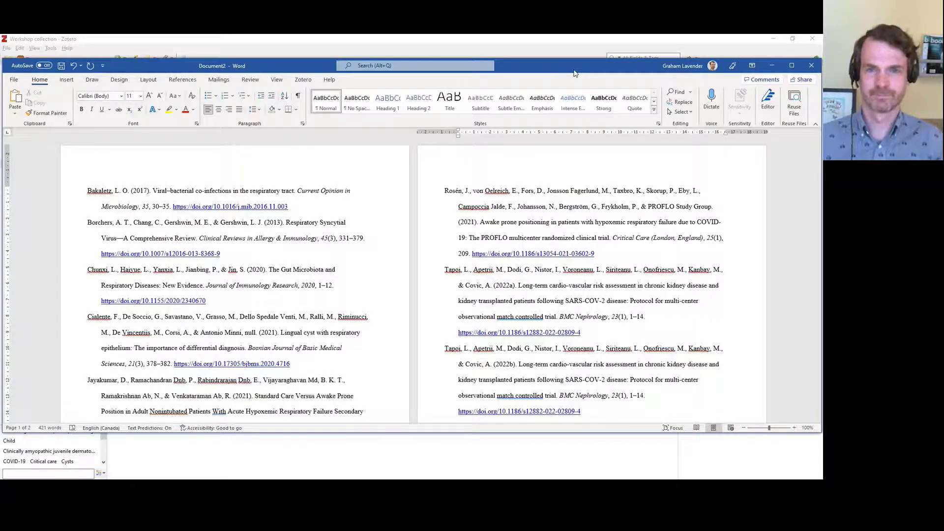
pyautogui.click(597, 48)
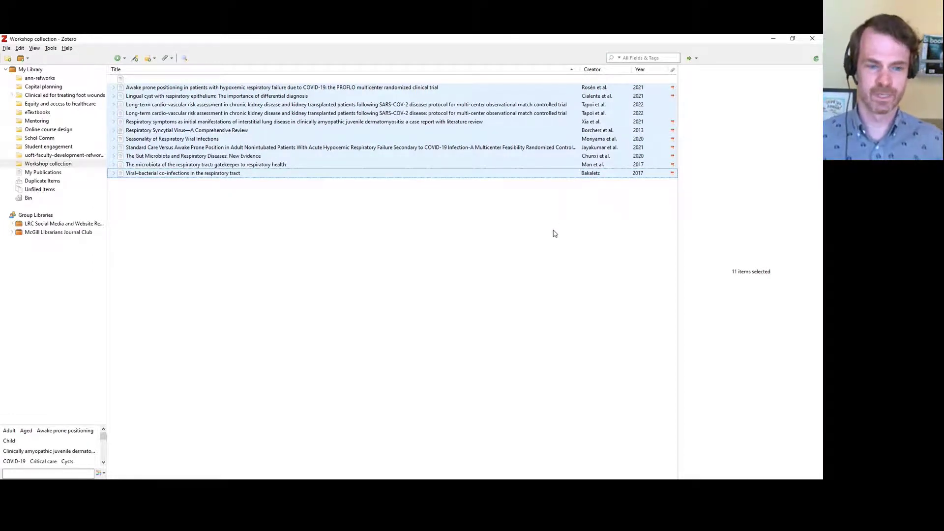
# In Firefox, leave the uhn group creation page for the zotero.org home page
pyautogui.hotkey('alt', 'Tab')
pyautogui.hotkey('alt', 'Tab')
pyautogui.hotkey('alt', 'Tab')
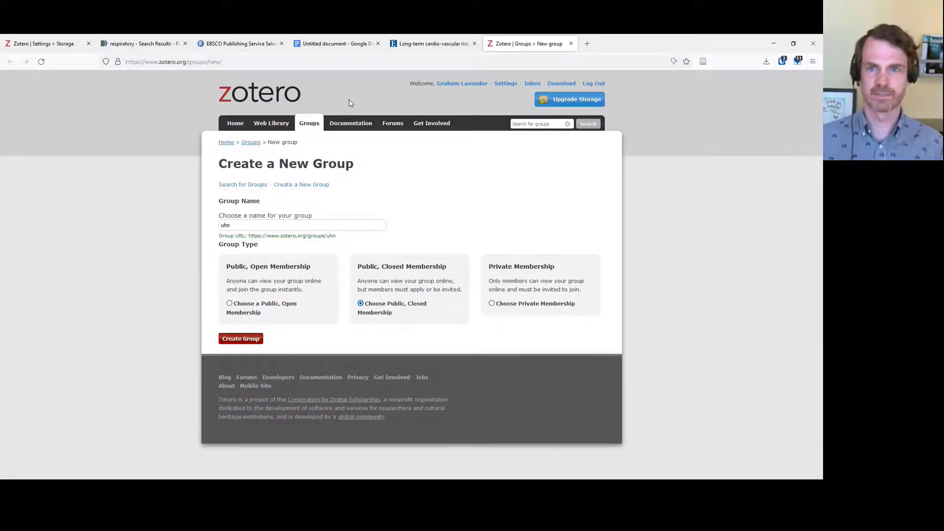
pyautogui.click(262, 98)
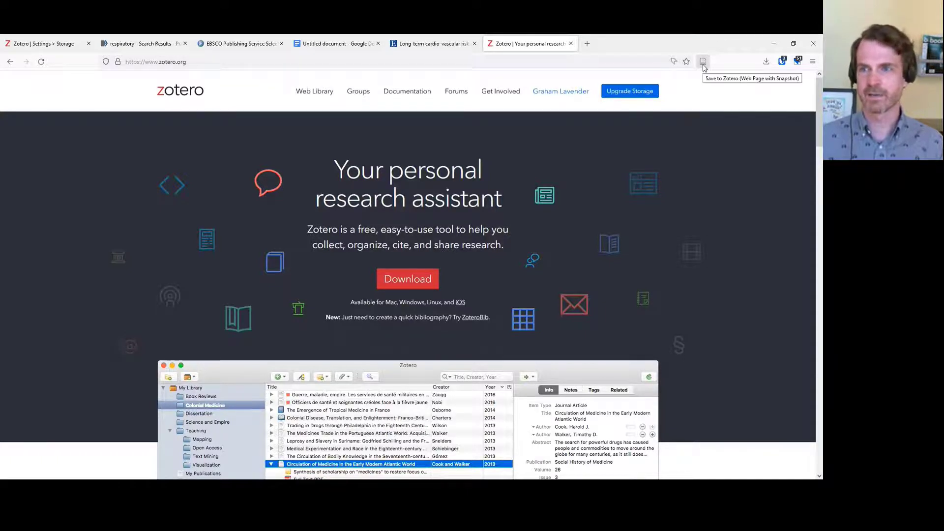
# Save the zotero.org home page to Zotero as a Web Page item and view it in Workshop
pyautogui.click(703, 62)
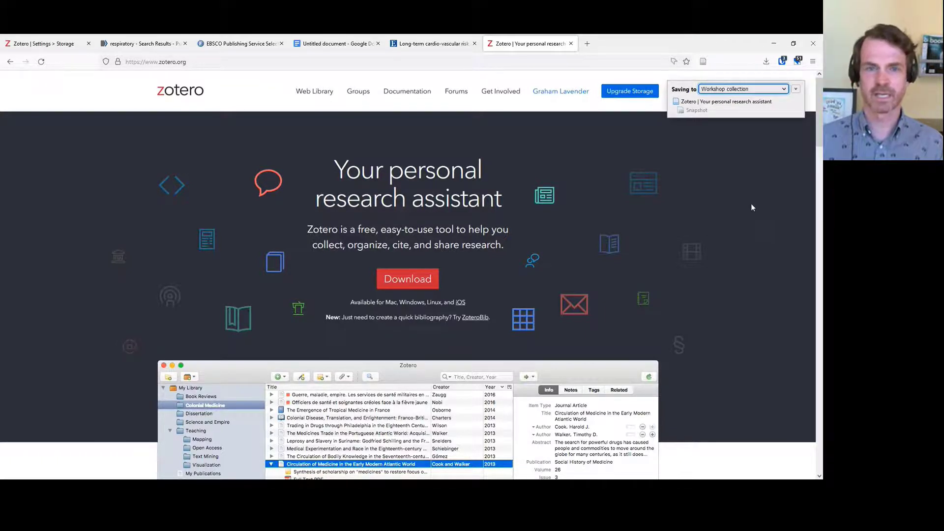
pyautogui.hotkey('alt', 'Tab')
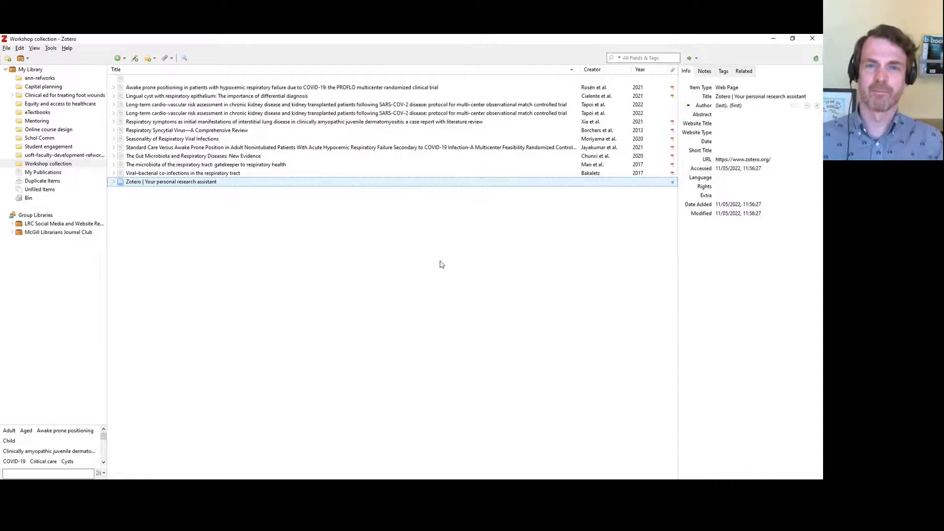
# Back in Firefox, show the zotero.org Groups page listing LRC Social Media and Website Redesign and McGill Librarians Journal Club
pyautogui.hotkey('alt', 'Tab')
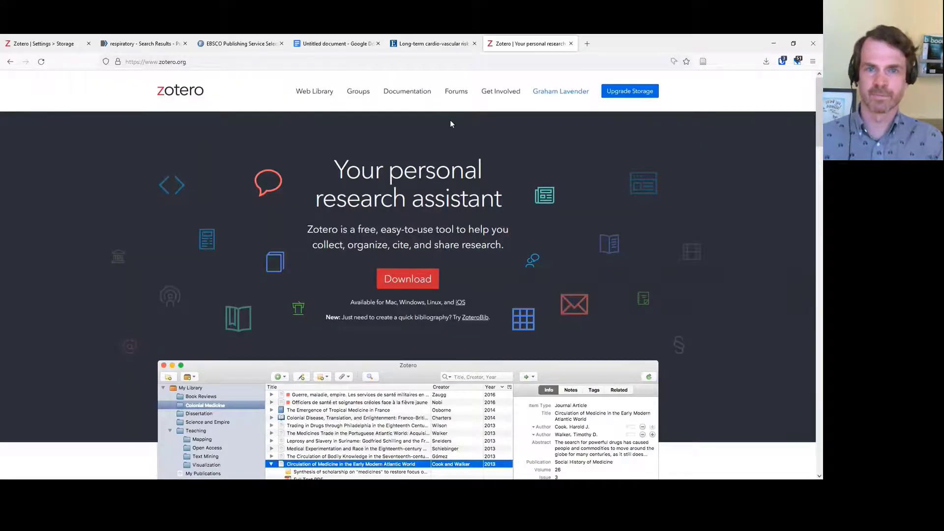
pyautogui.click(358, 92)
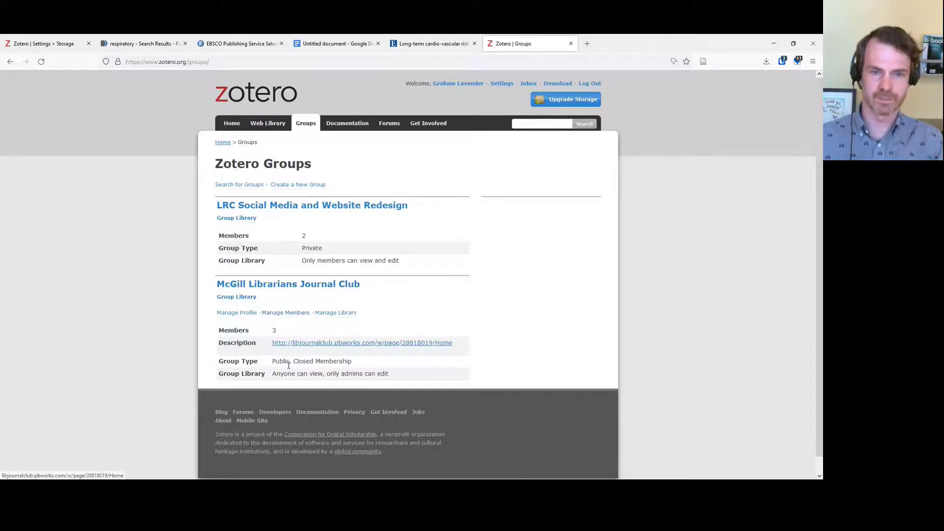
# Open the McGill Librarians Journal Club group's online library and copy its web address
pyautogui.click(295, 285)
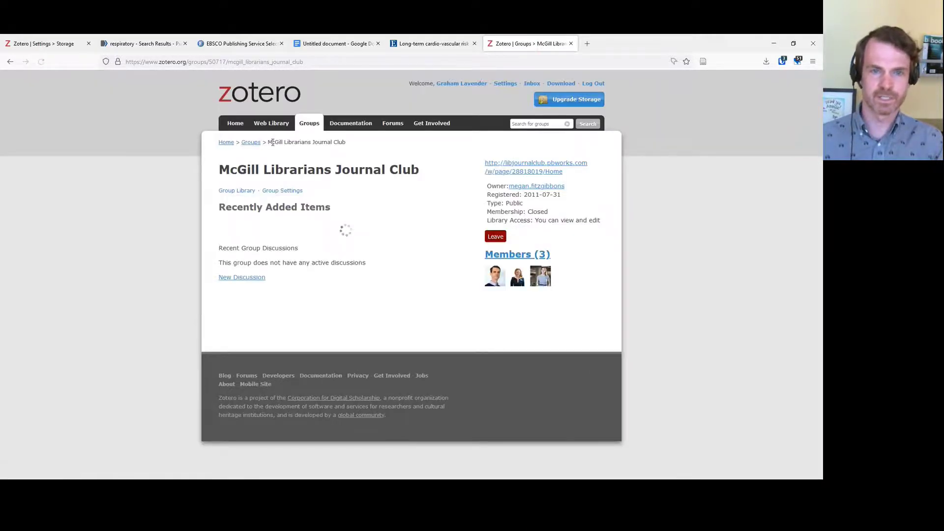
pyautogui.click(234, 191)
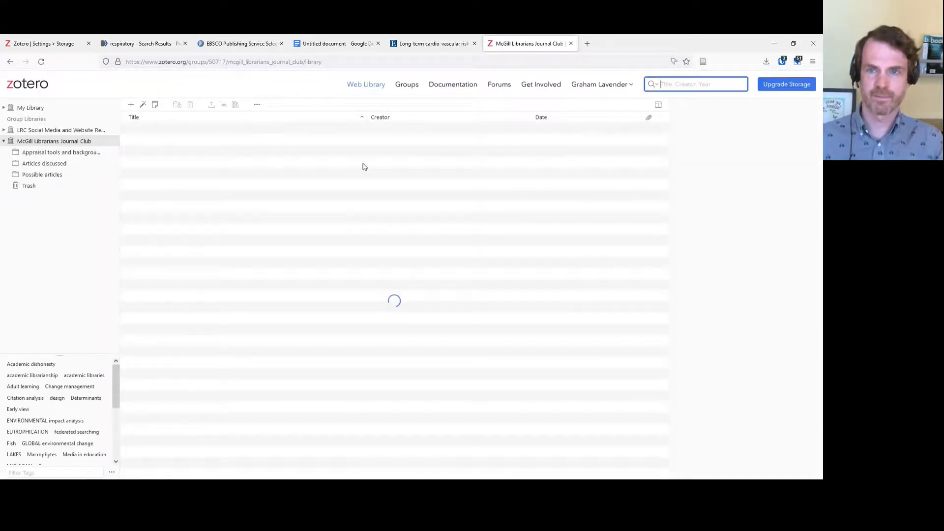
pyautogui.click(199, 60)
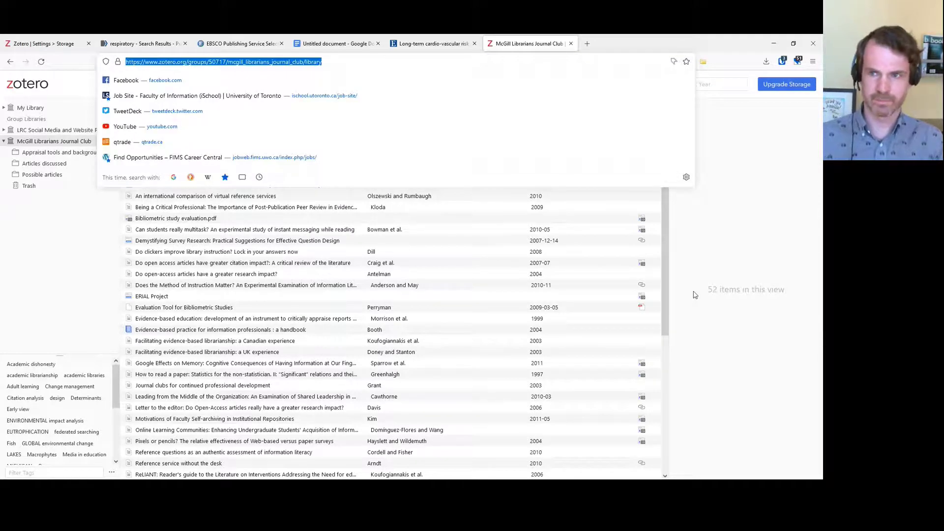
# Load the group library in a private window and view the 2006 journal club article's details
pyautogui.hotkey('ctrl', 'shift', 'p')
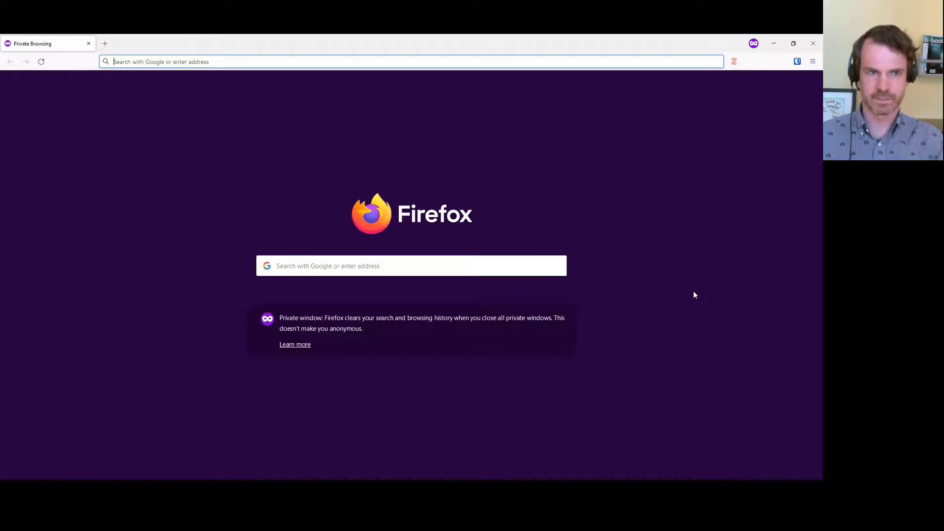
pyautogui.hotkey('ctrl', 'v')
pyautogui.press('Return')
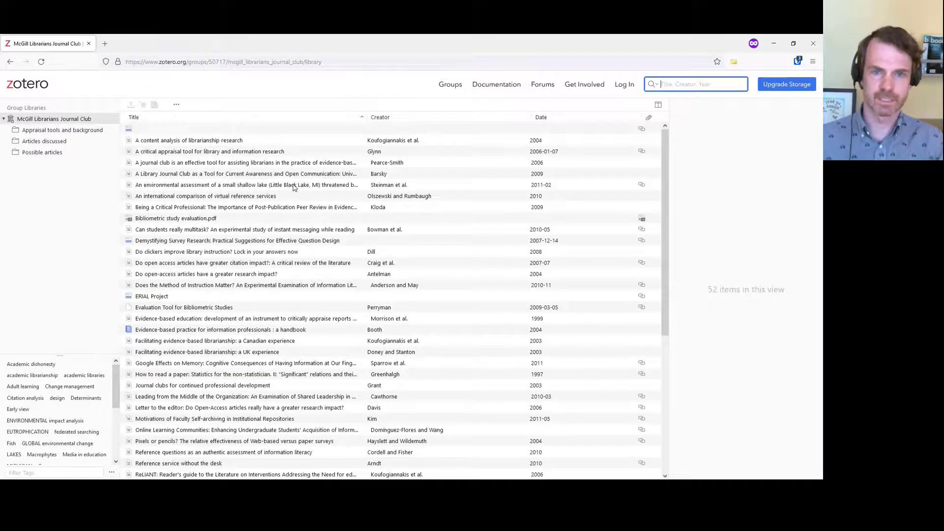
pyautogui.click(260, 164)
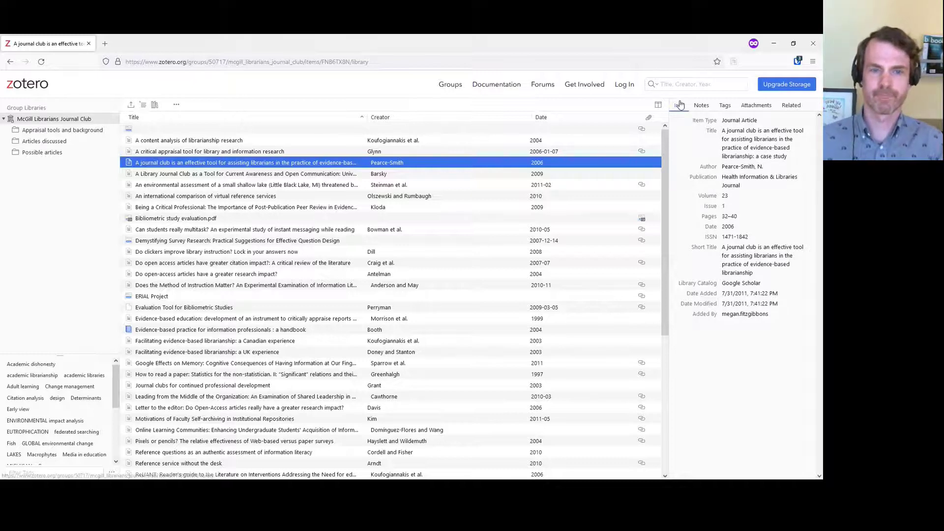
pyautogui.hotkey('alt', 'Tab')
pyautogui.hotkey('alt', 'Tab')
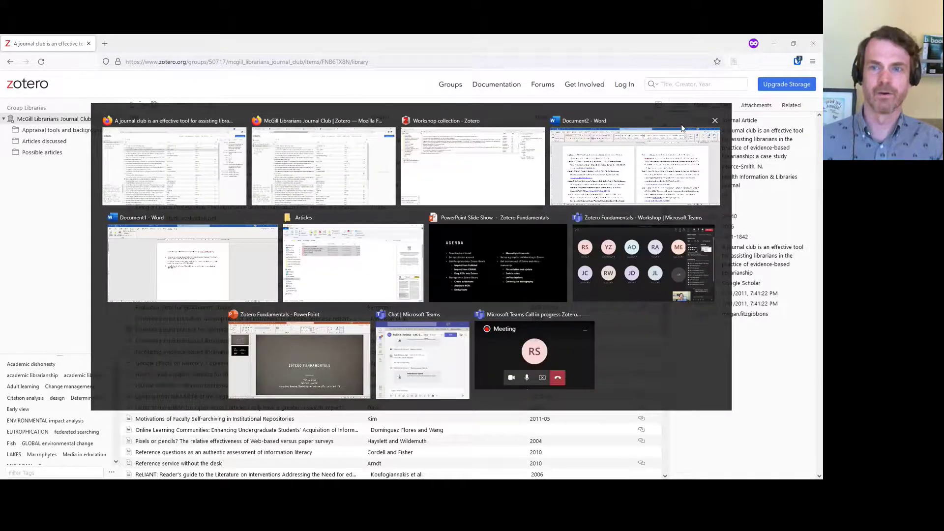
# Return to Word's Document2 and scroll through the pasted two-page APA reference list
pyautogui.click(682, 128)
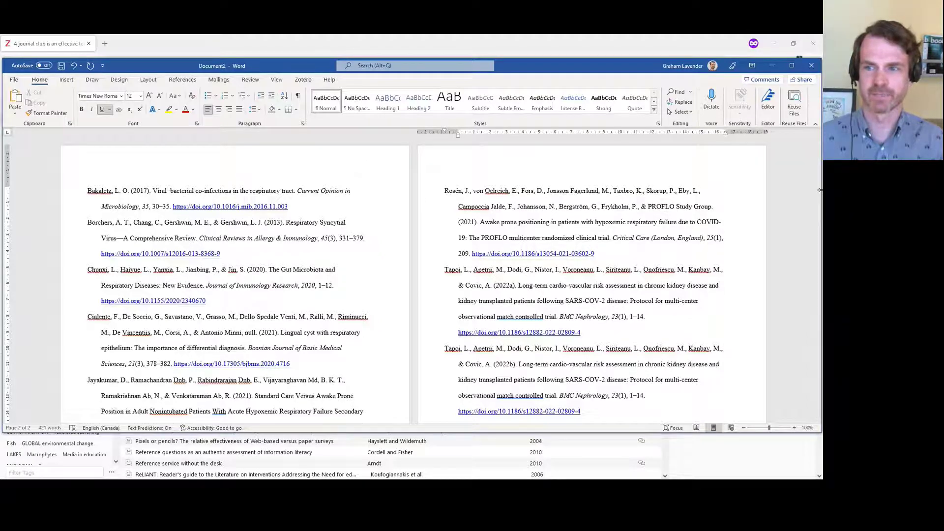
pyautogui.moveTo(818, 202); pyautogui.dragTo(818, 225)
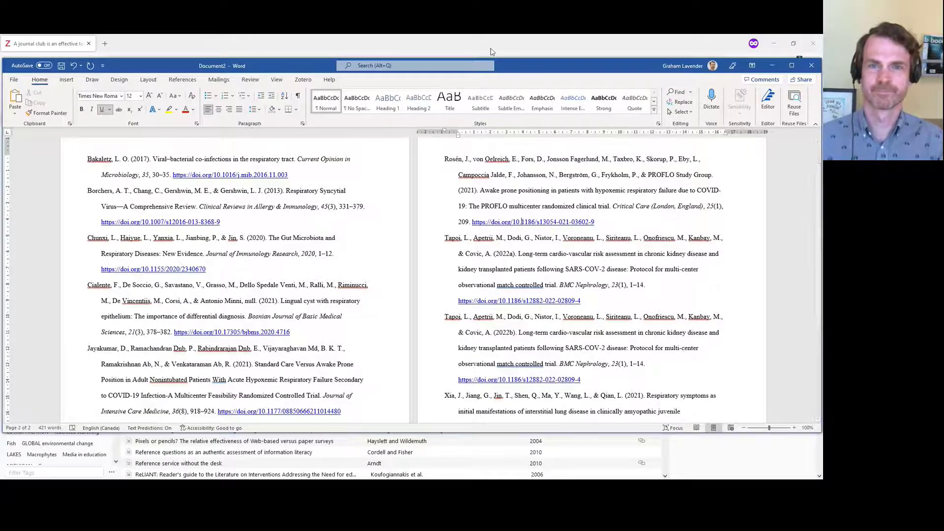
pyautogui.hotkey('alt', 'Tab')
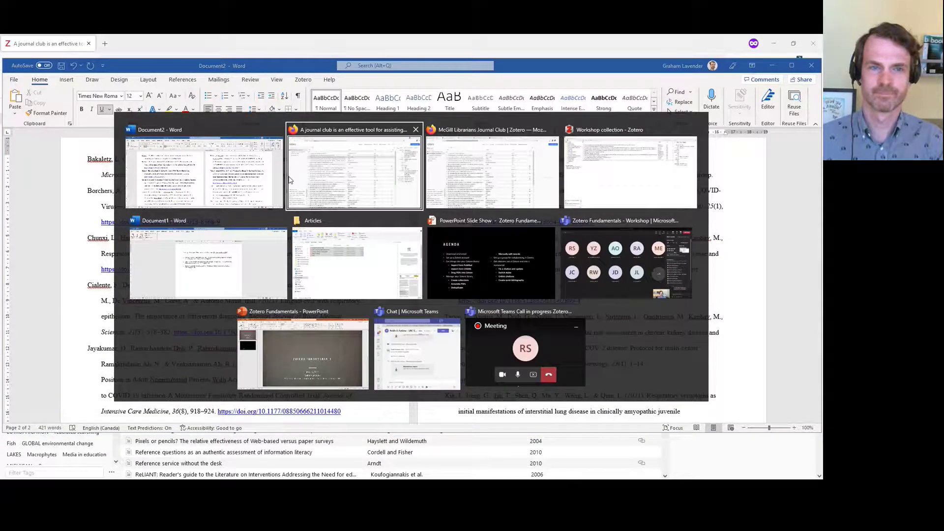